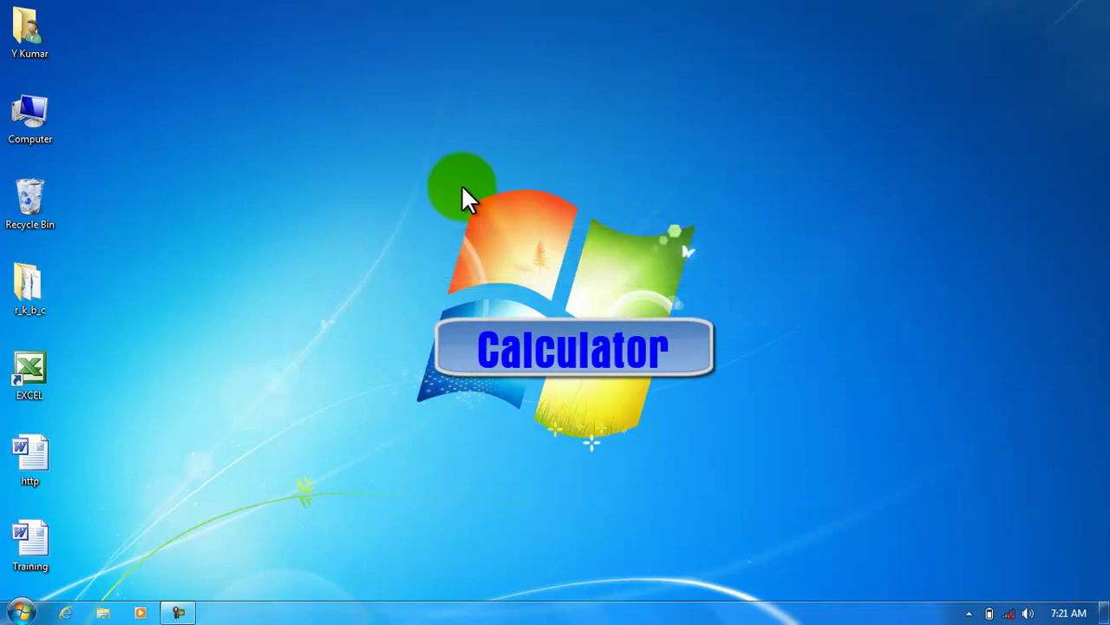
Launch Internet Explorer from its pinned shortcut and close its window
left_click(66, 612)
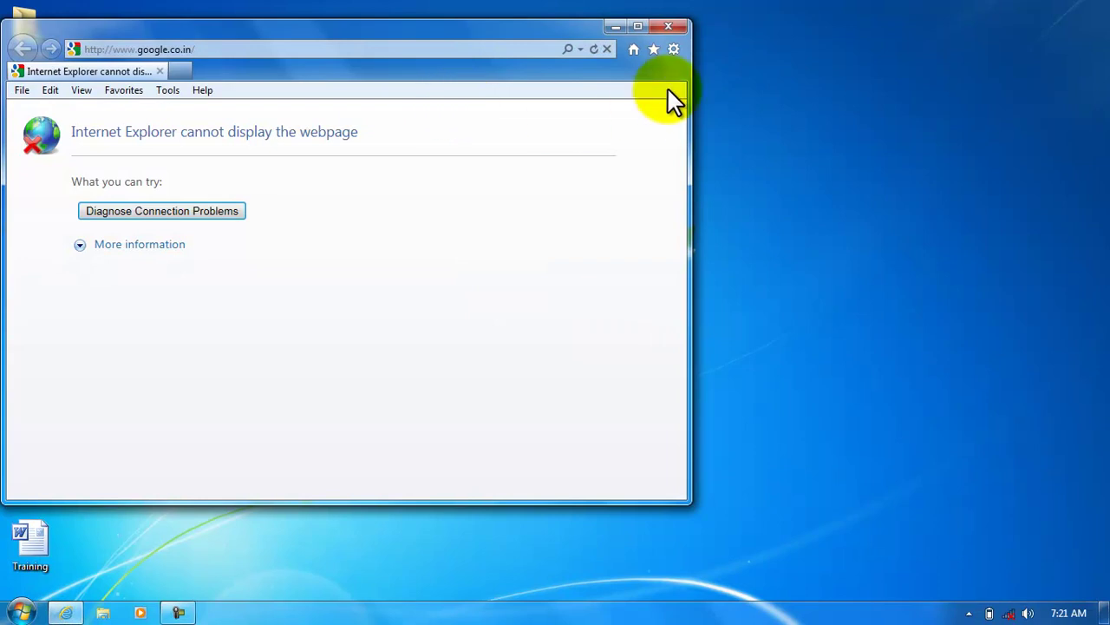
left_click(677, 24)
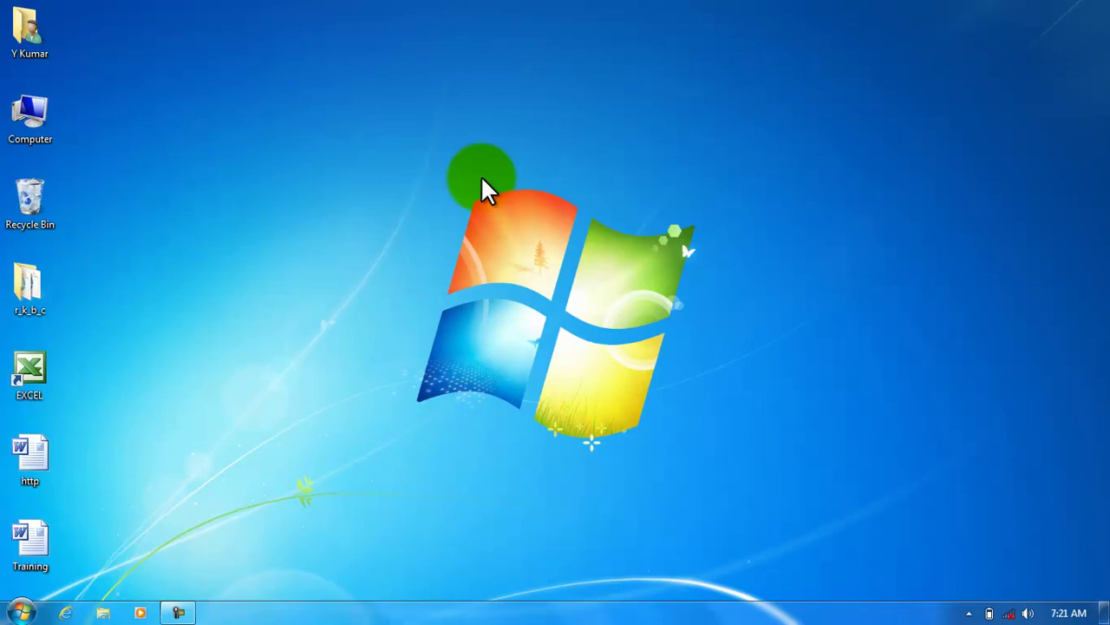
Launch EXCEL from the list of recently used programs and close it
left_click(19, 614)
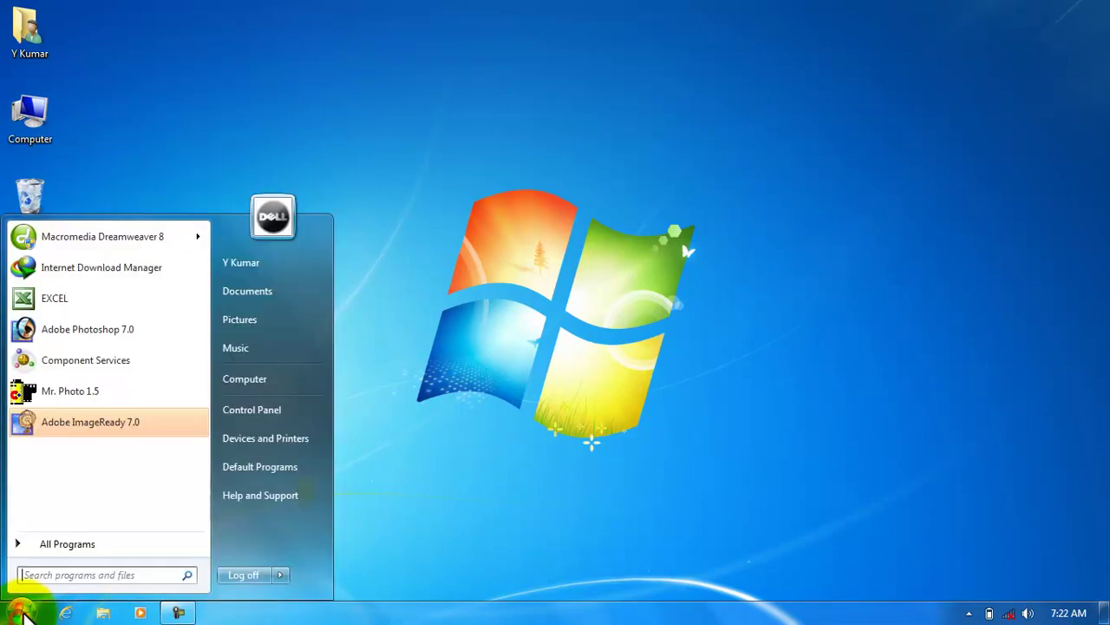
left_click(63, 298)
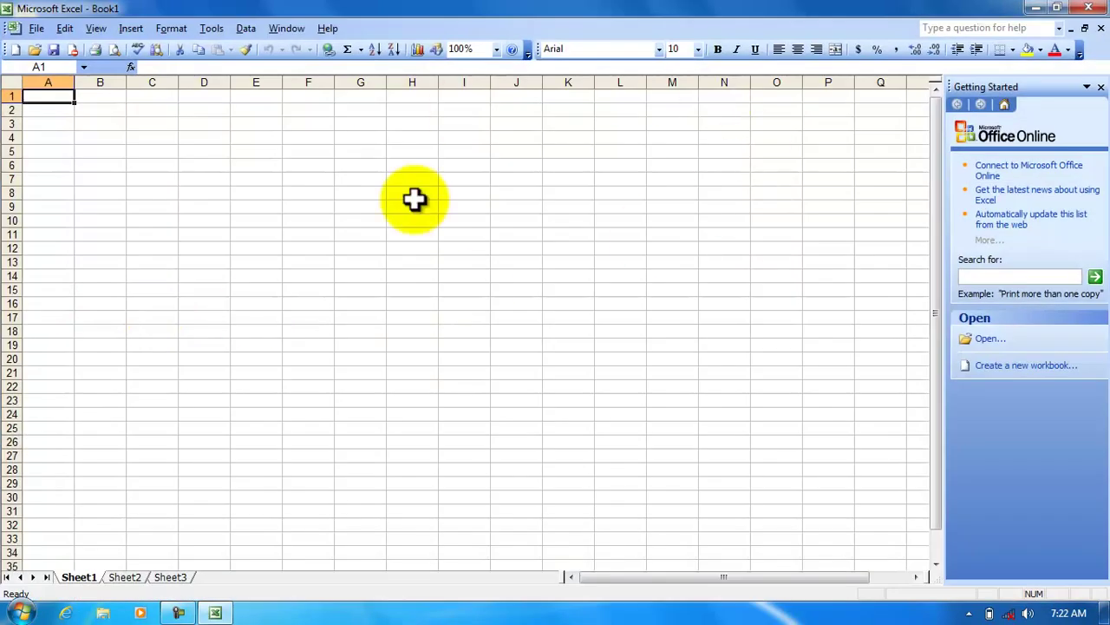
left_click(1090, 9)
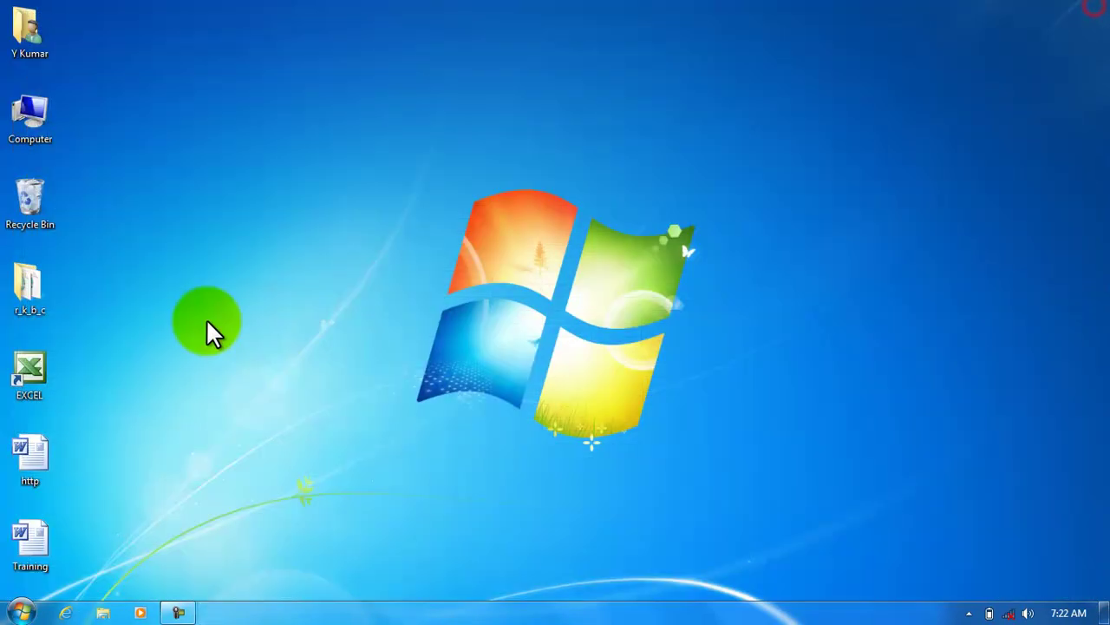
Expand the Microsoft Office, Notepad++ and Presto! Mr. Photo 1.5 program folders and launch Microsoft Office Excel 2003
left_click(21, 611)
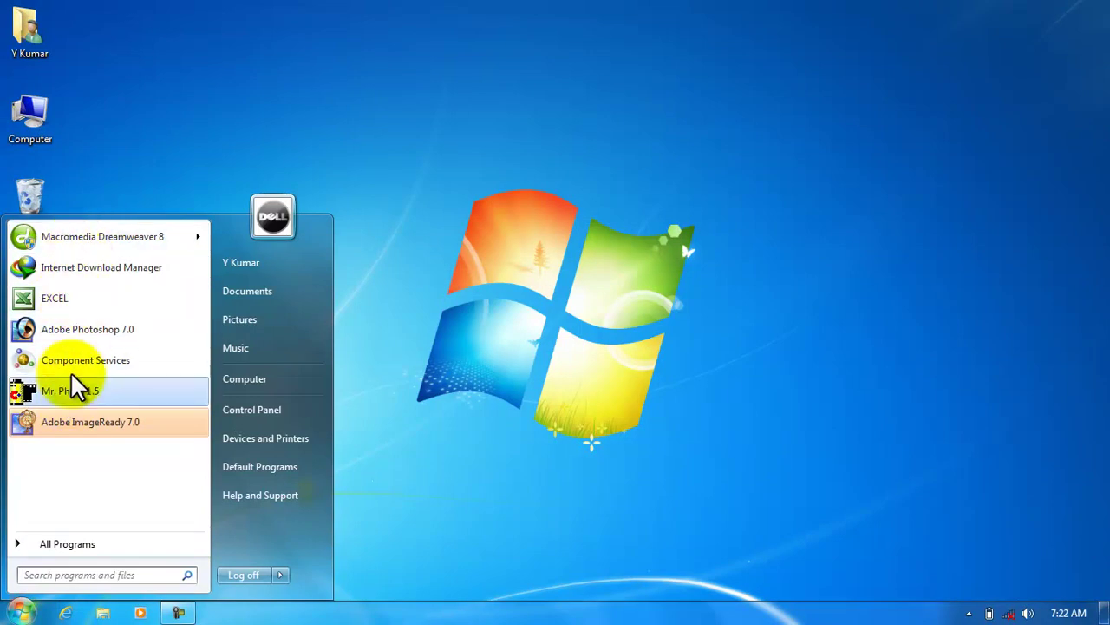
left_click(55, 540)
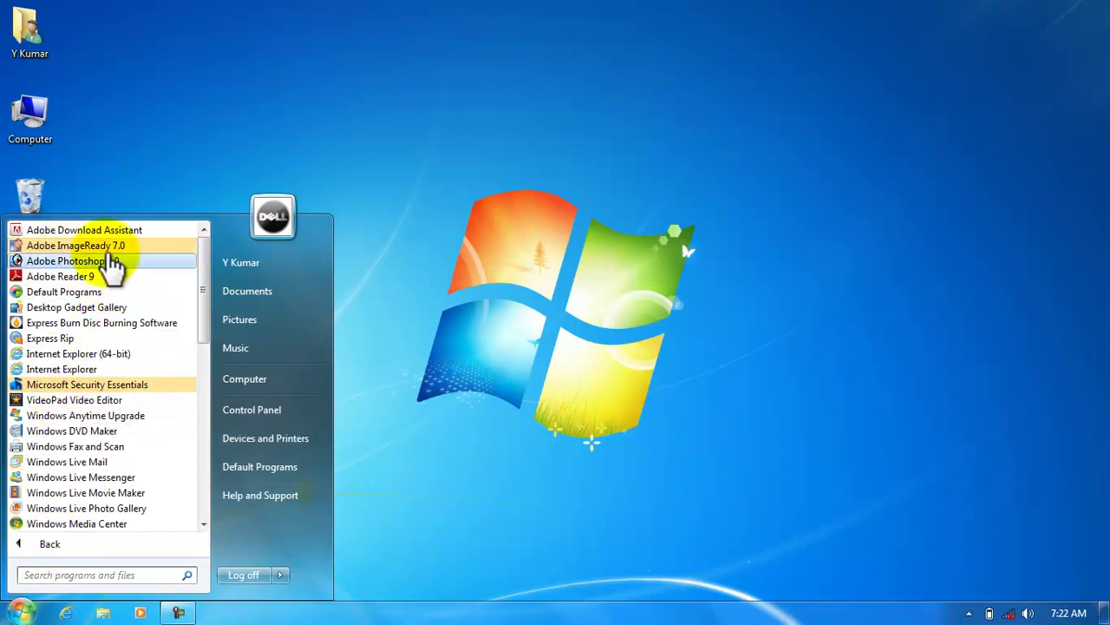
left_click(201, 304)
left_click_drag(201, 304, 211, 511)
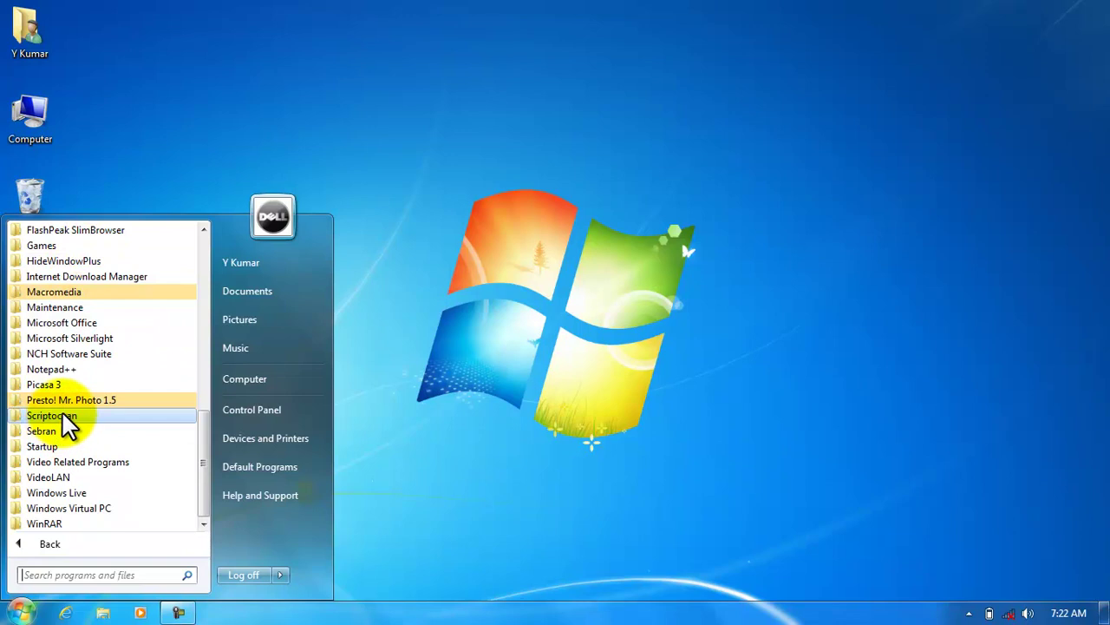
left_click(73, 326)
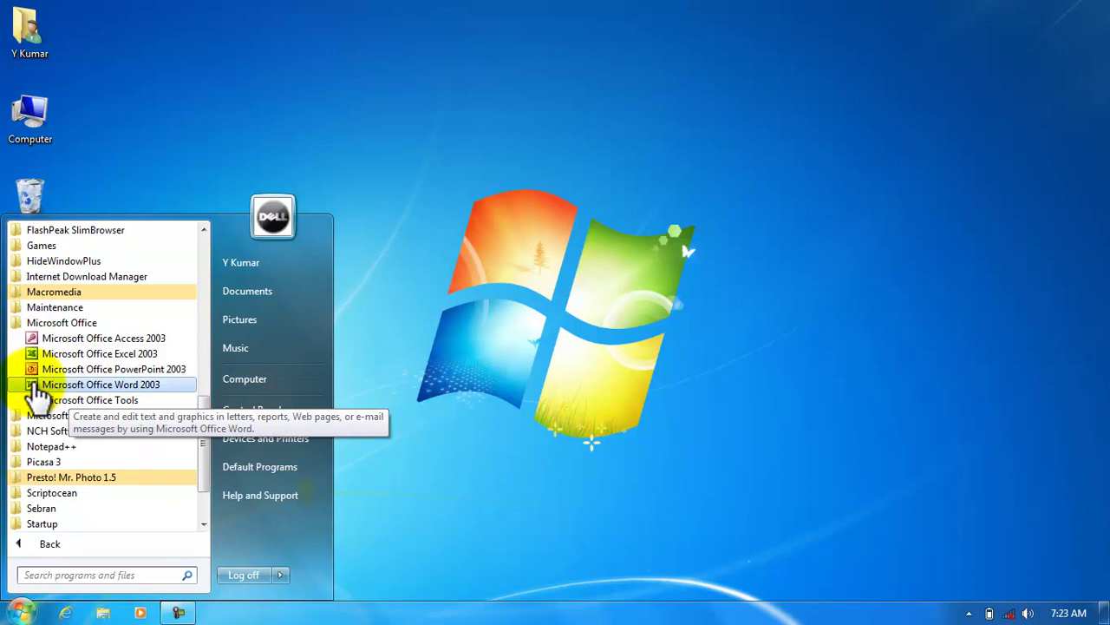
left_click(51, 444)
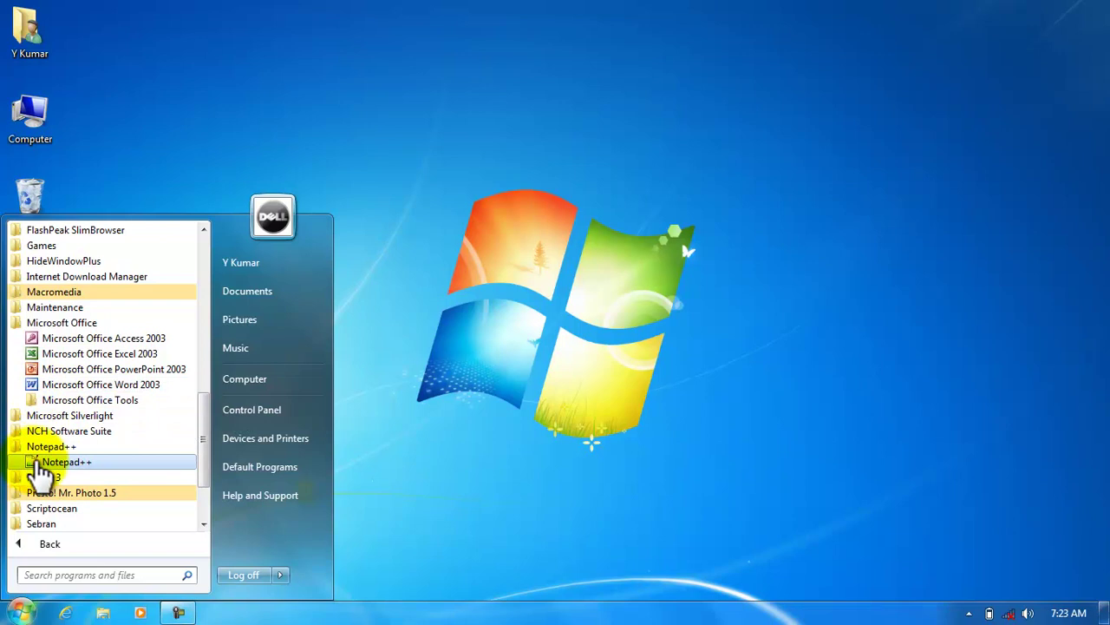
left_click(85, 492)
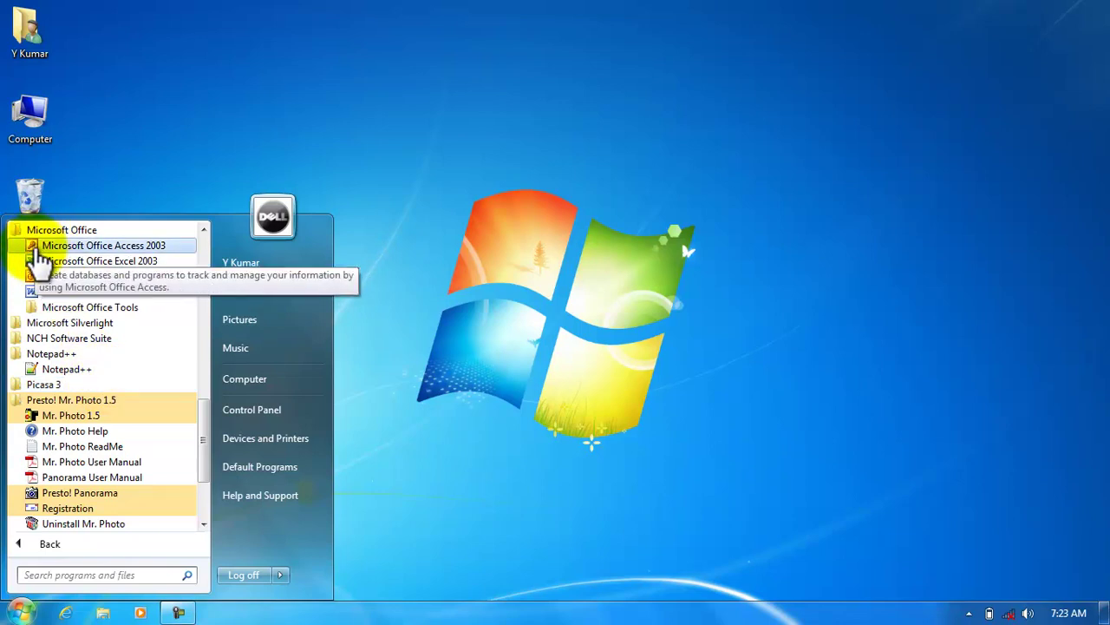
left_click(130, 262)
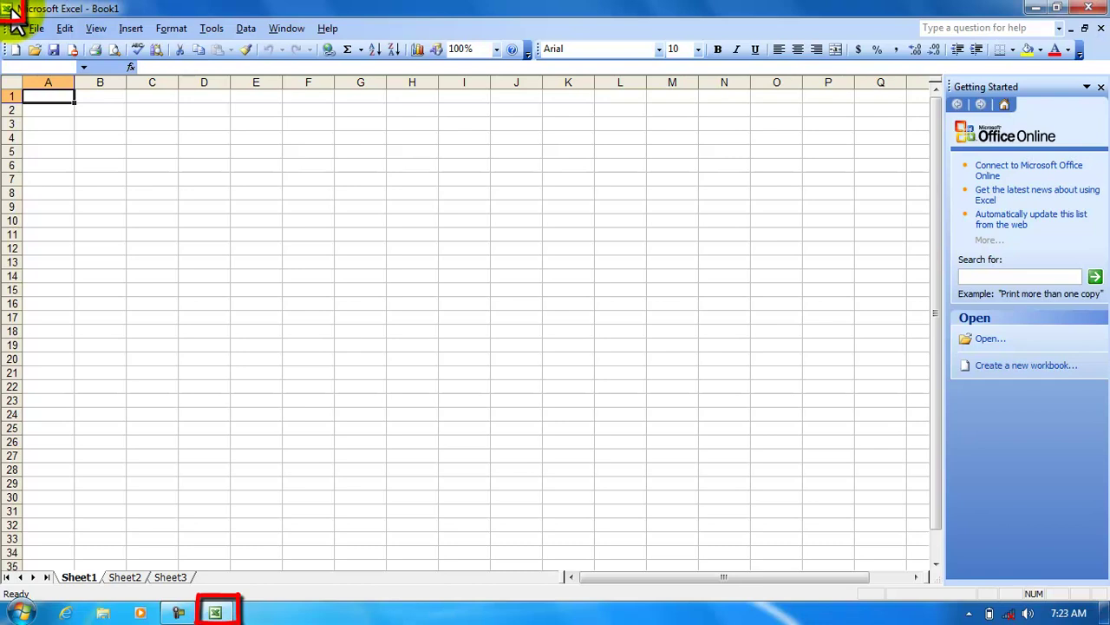
mouse_move(223, 614)
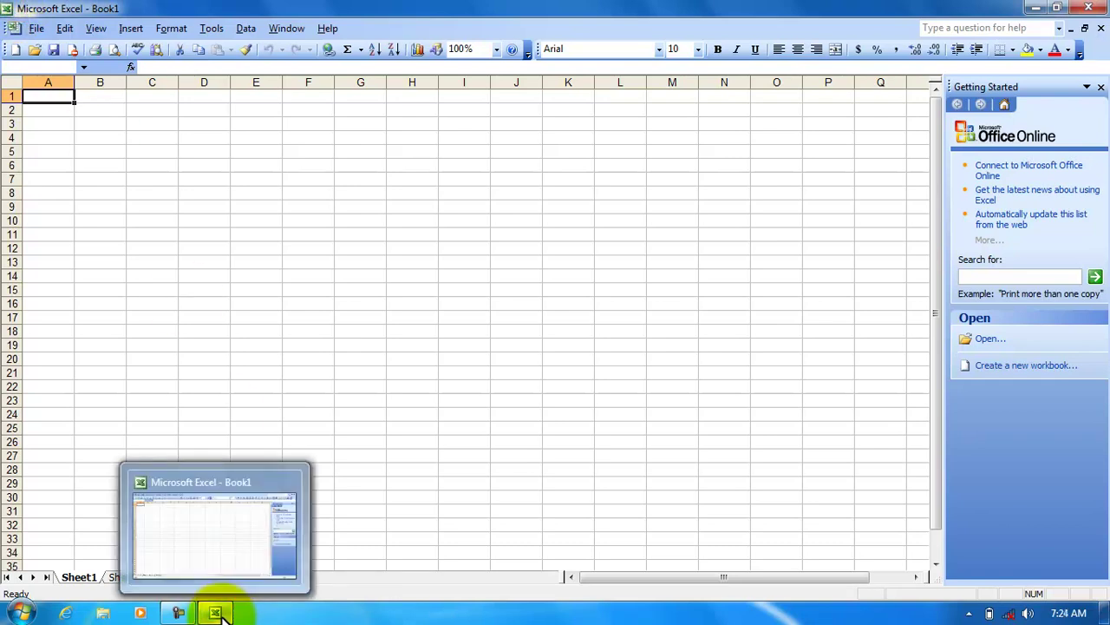
Launch Adobe Photoshop 7.0 alongside the open workbook, and close both Photoshop and Excel
left_click(19, 613)
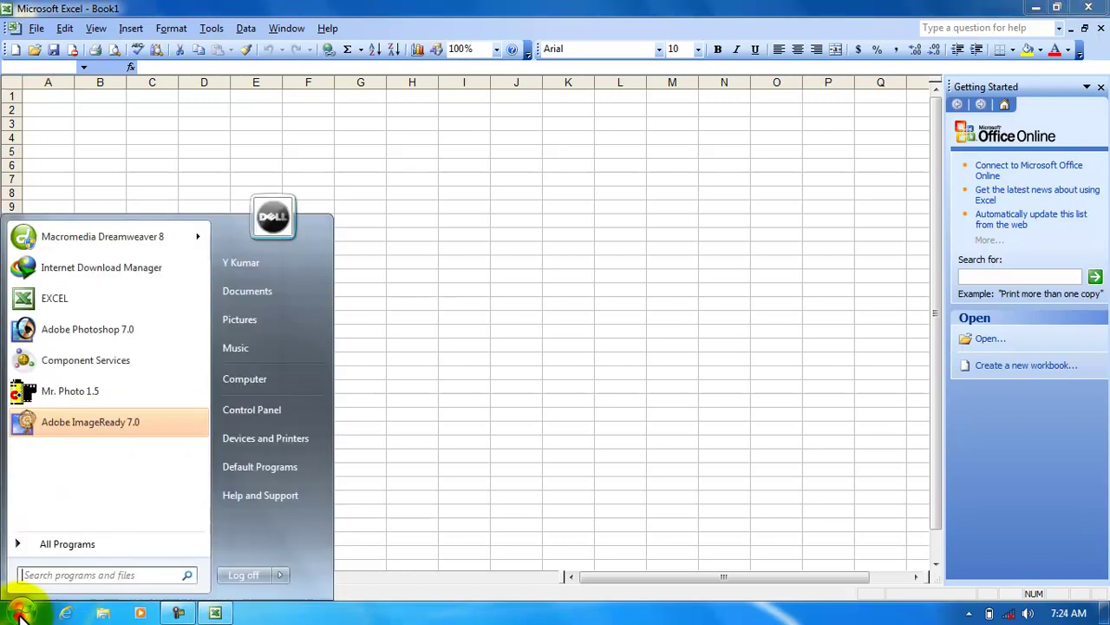
left_click(94, 333)
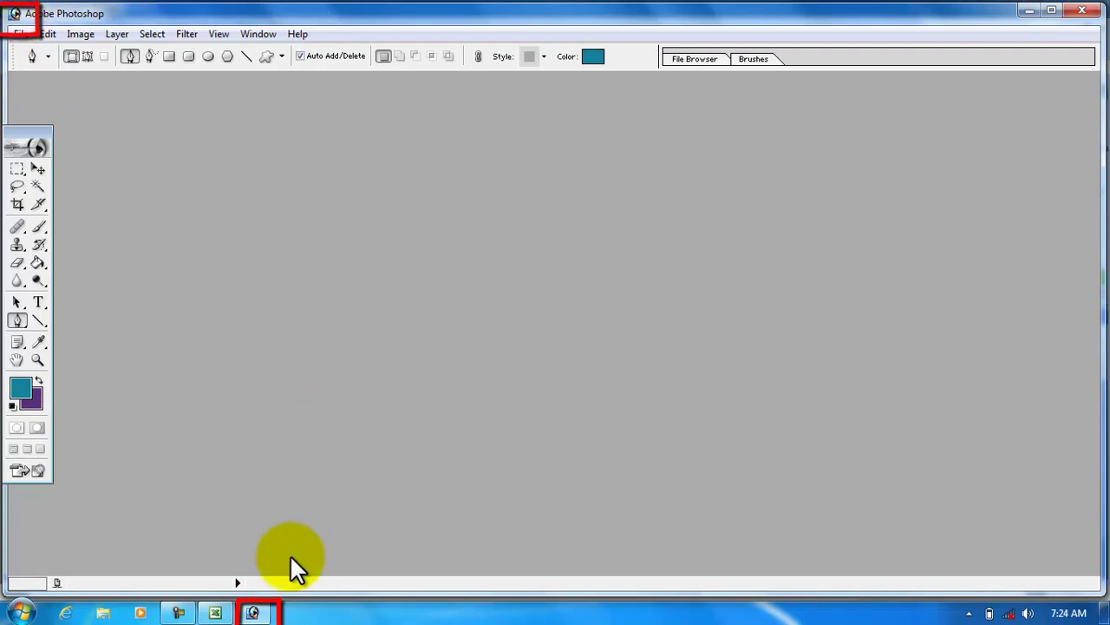
mouse_move(254, 613)
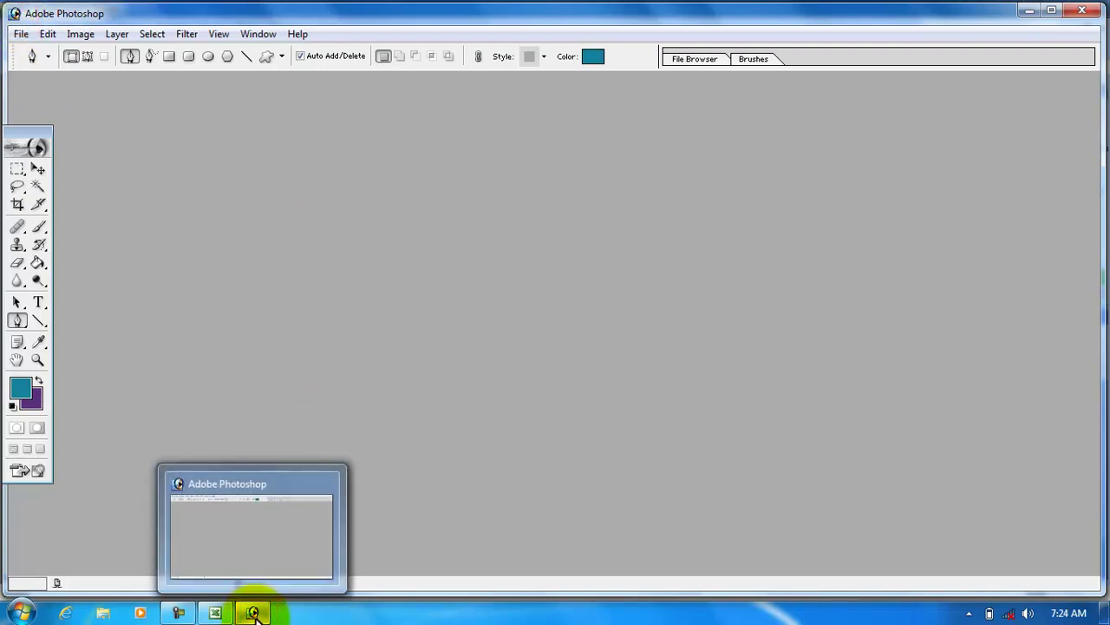
left_click(451, 379)
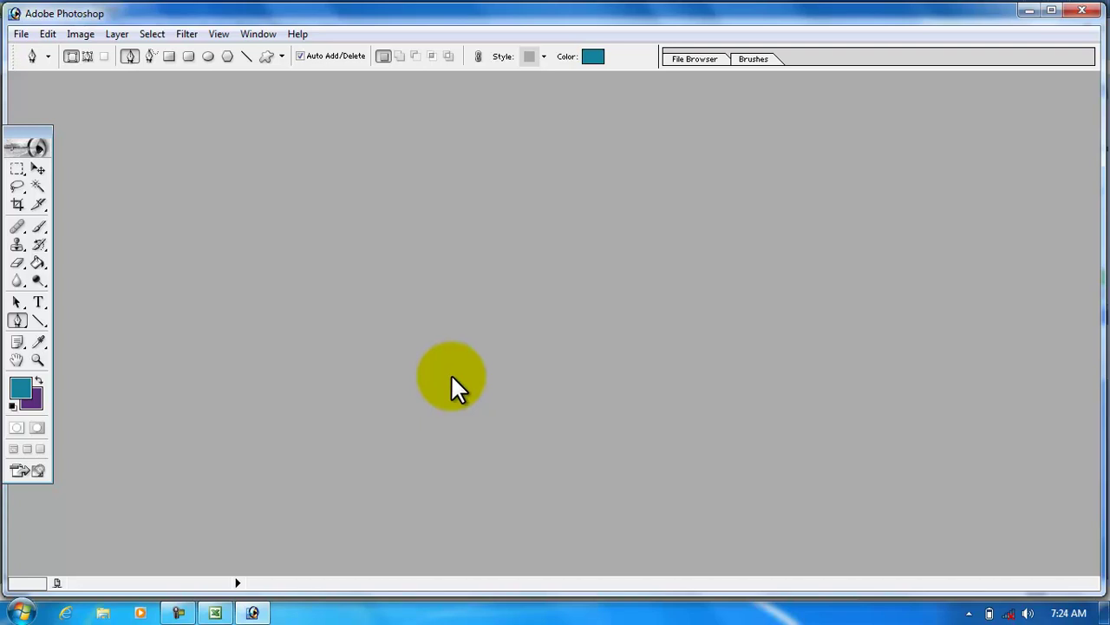
left_click(1083, 11)
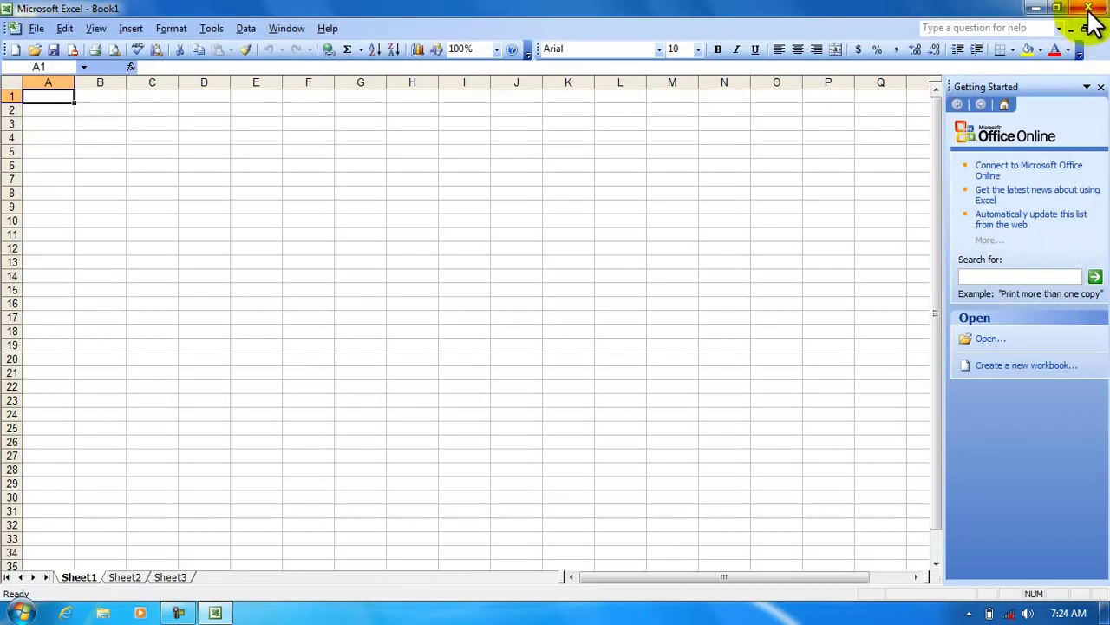
left_click(1089, 11)
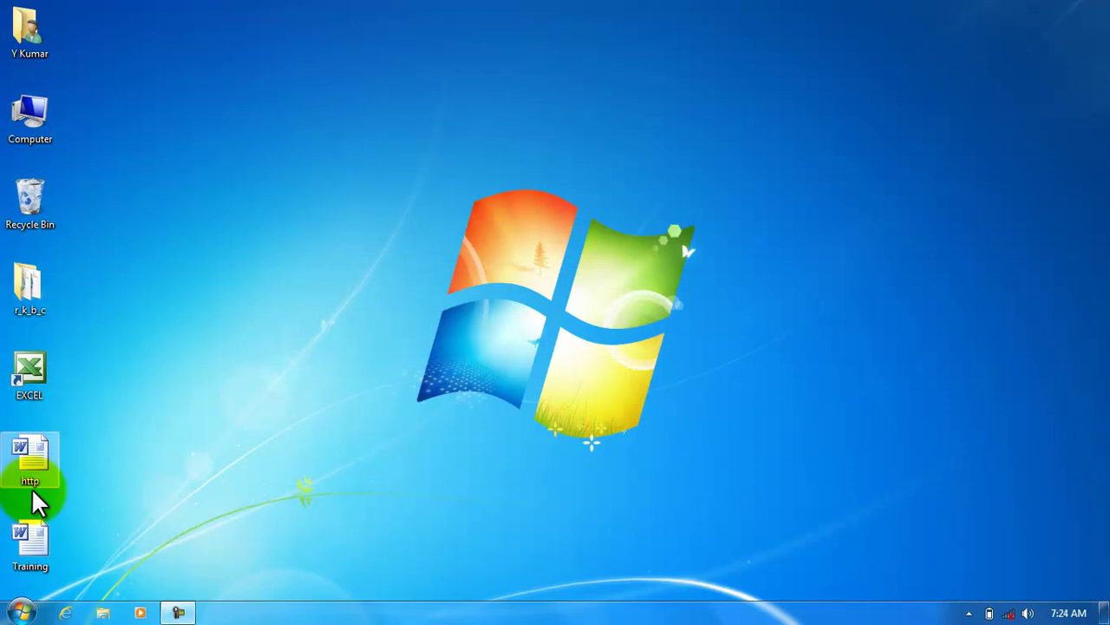
Launch Excel from its desktop shortcut and close the blank workbook
double_click(26, 375)
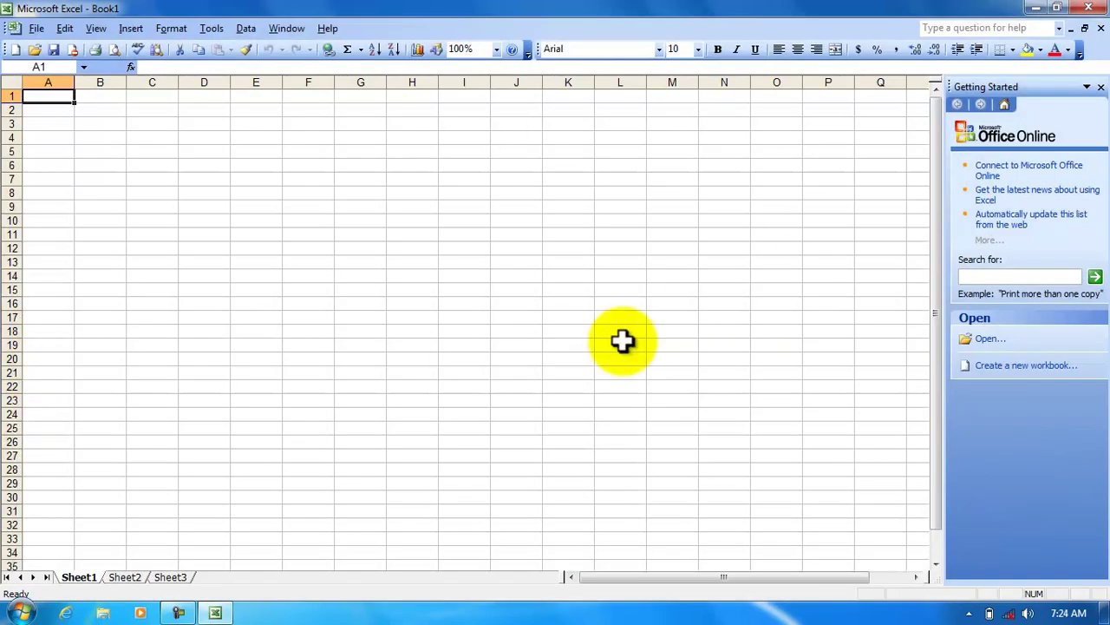
left_click(1090, 8)
Launch Notepad++ from its folder among all installed programs and close it
left_click(20, 612)
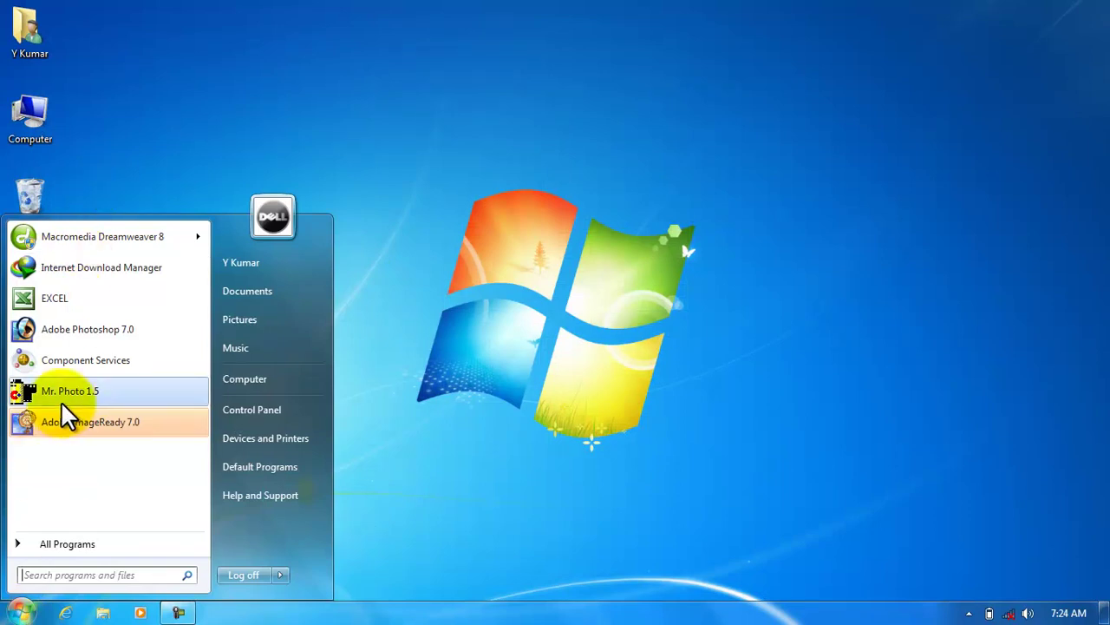
left_click(61, 544)
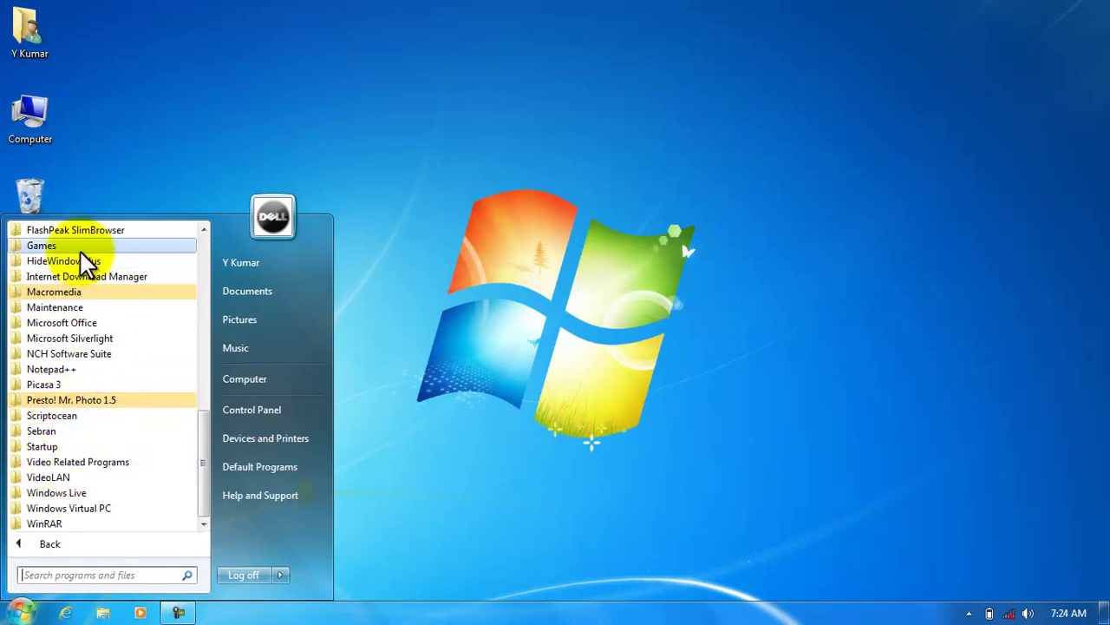
left_click(65, 372)
left_click(73, 386)
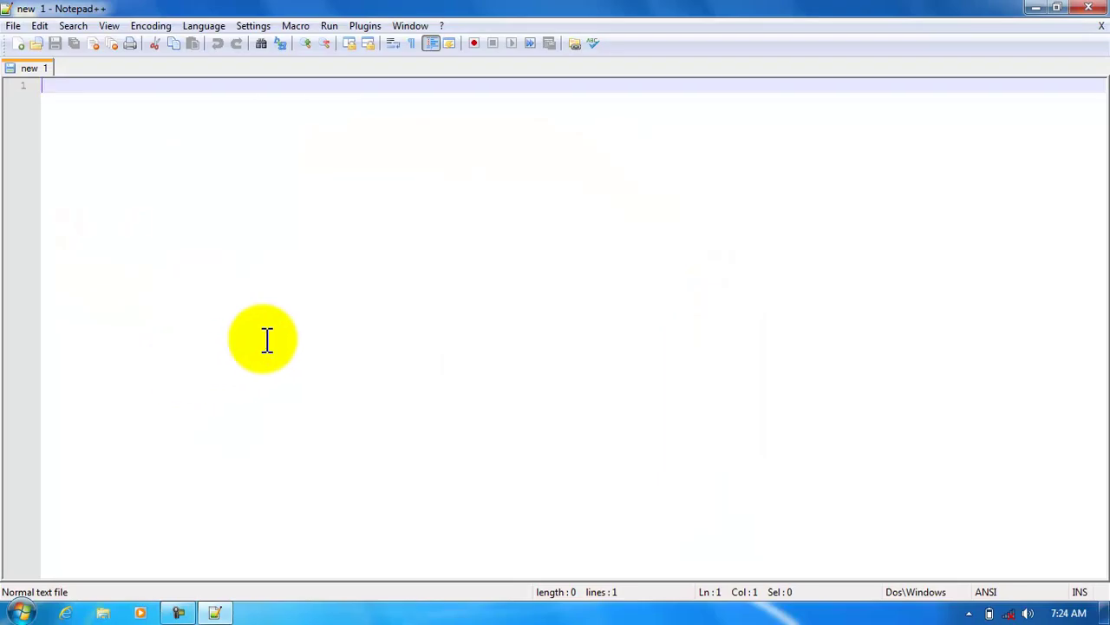
left_click(1090, 7)
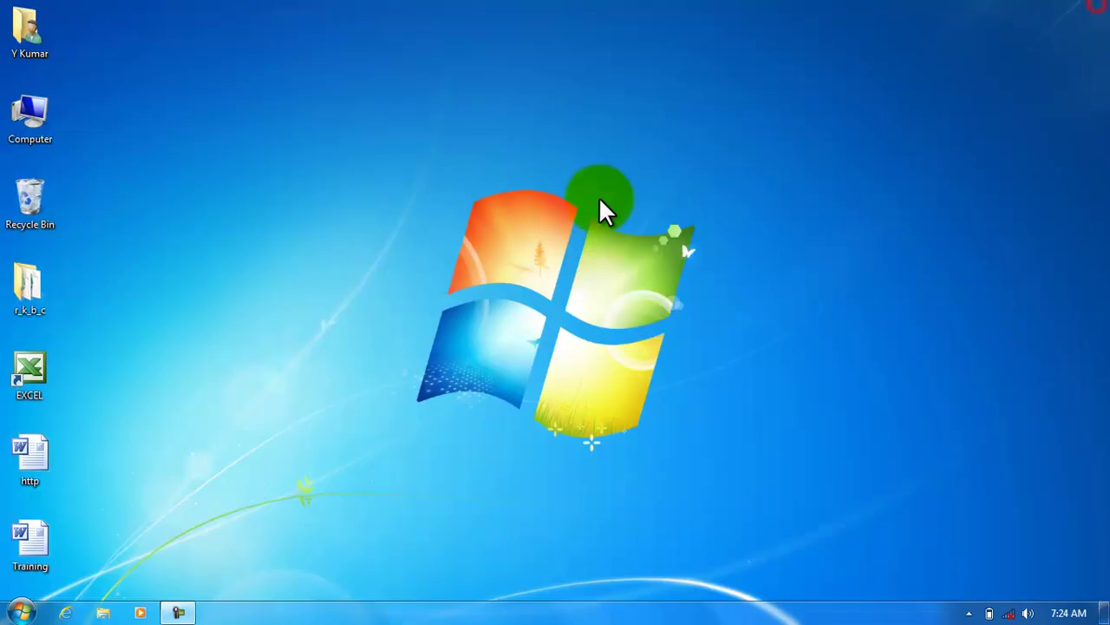
right_click(586, 157)
left_click(622, 205)
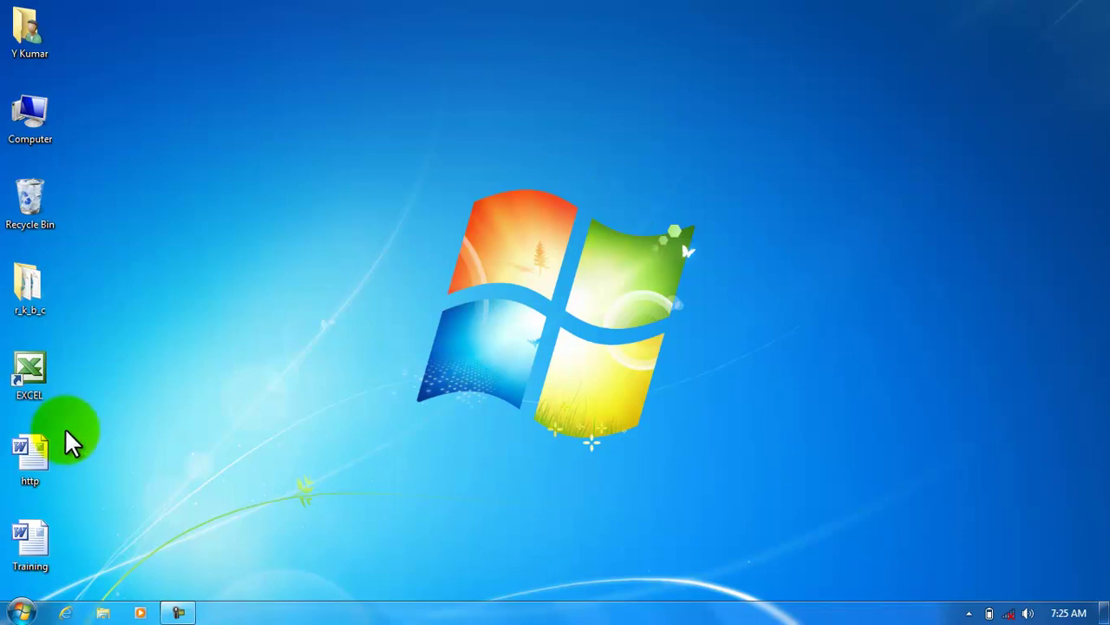
Examine the entries offered in the Start menu and close it
left_click(20, 613)
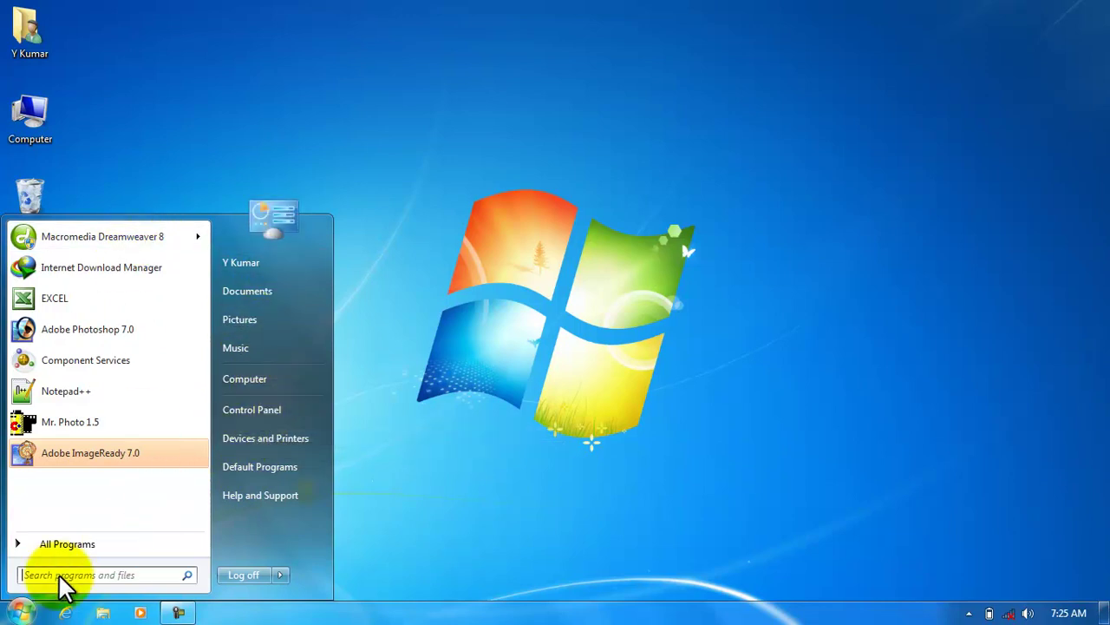
left_click(19, 613)
left_click(19, 613)
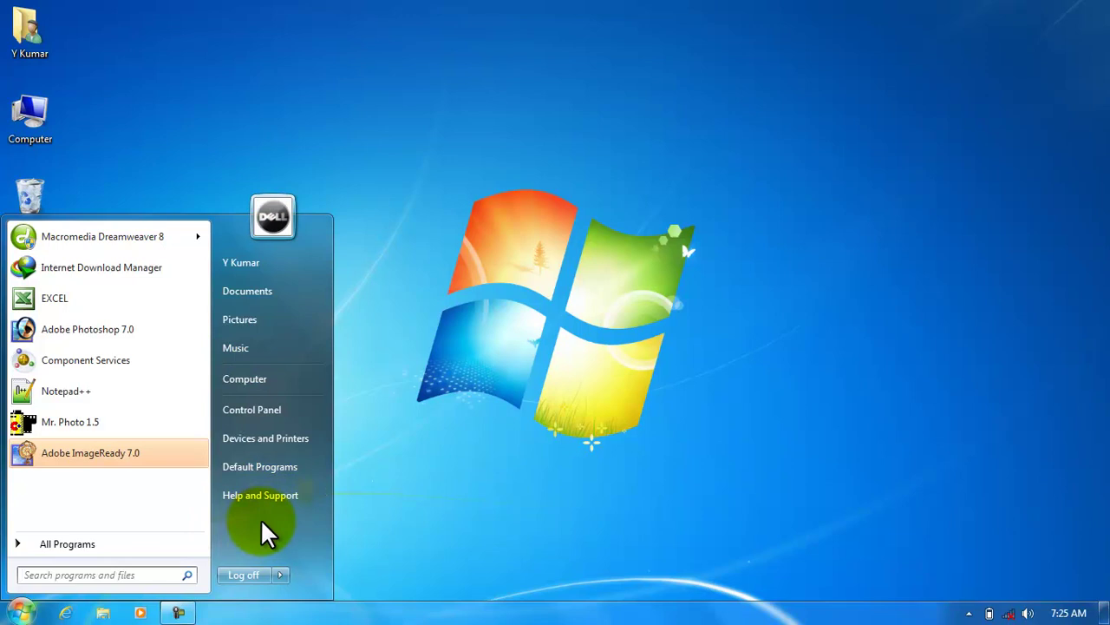
left_click(420, 494)
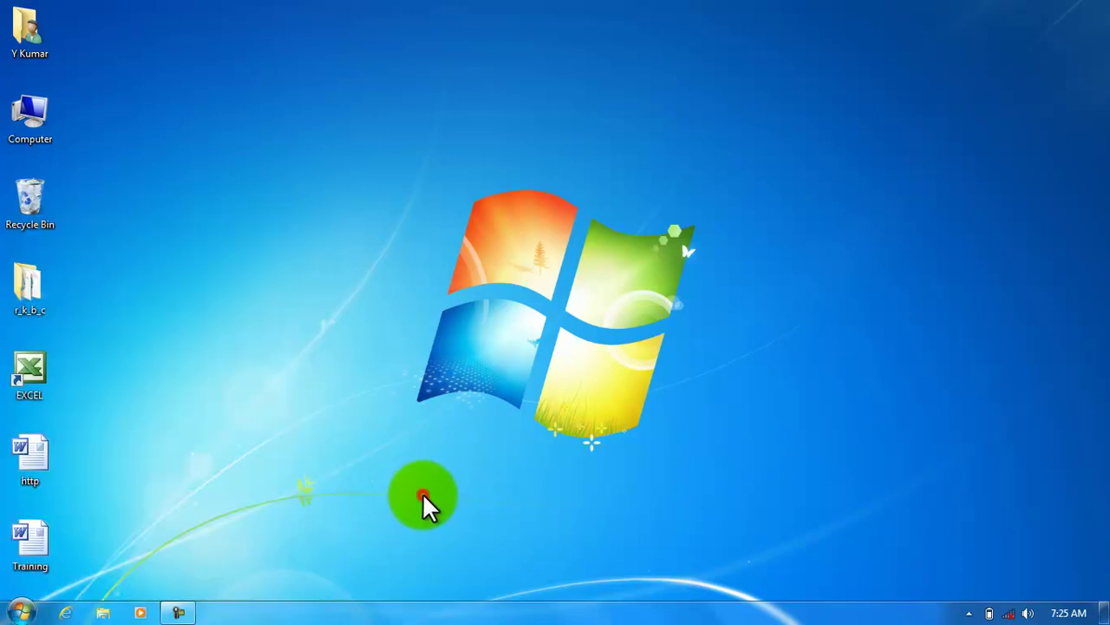
Open the Start Menu settings in the taskbar properties and check the entries below Help and Support
right_click(443, 618)
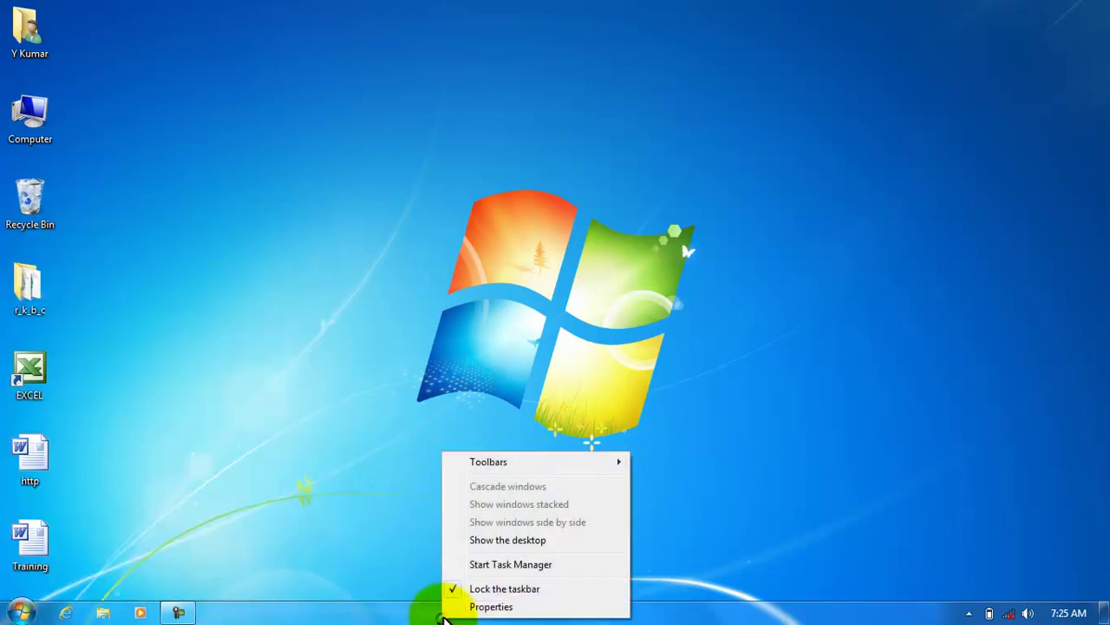
left_click(491, 607)
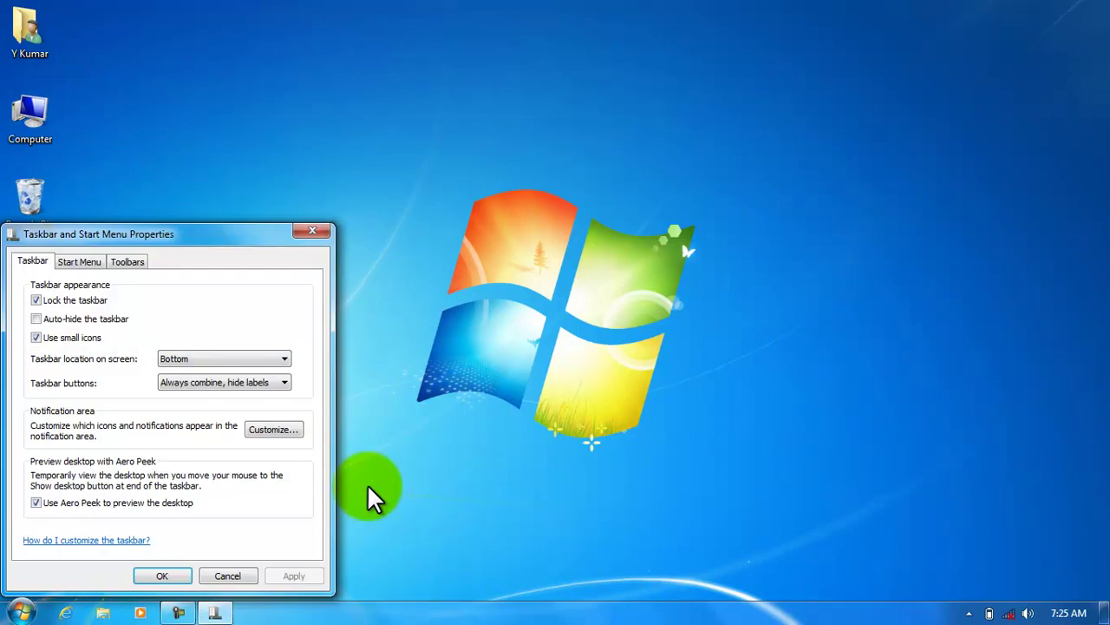
left_click(80, 276)
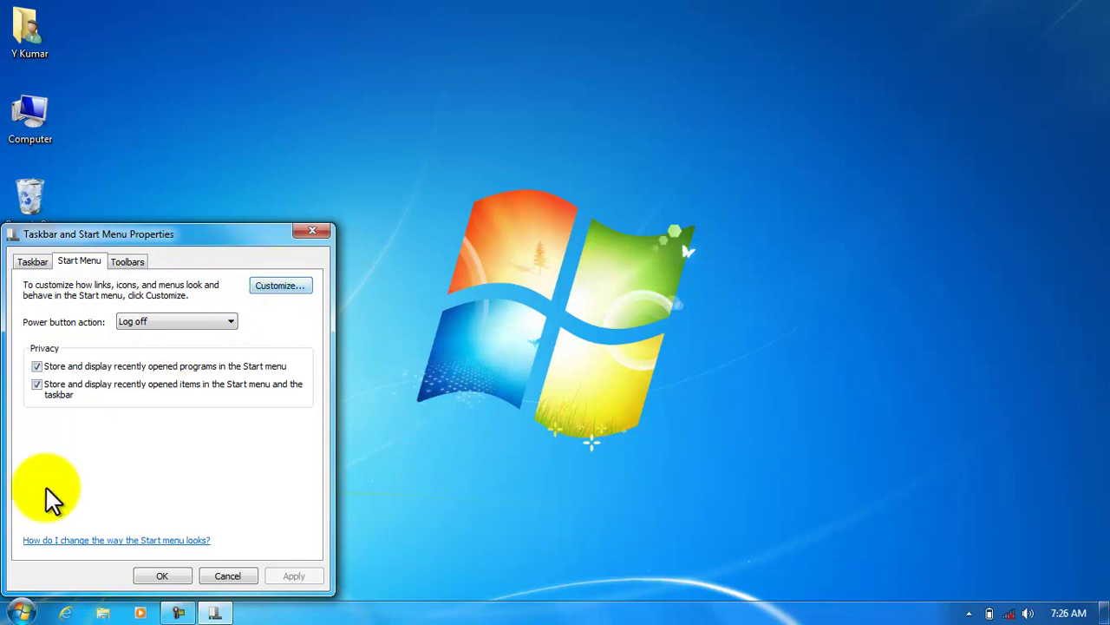
left_click(19, 611)
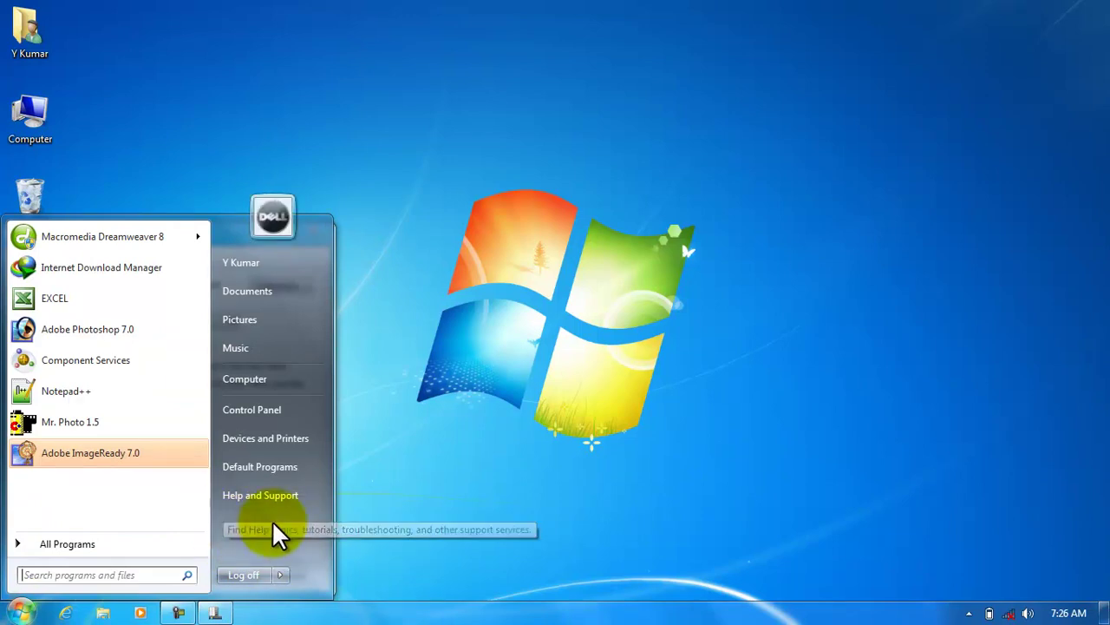
left_click(493, 399)
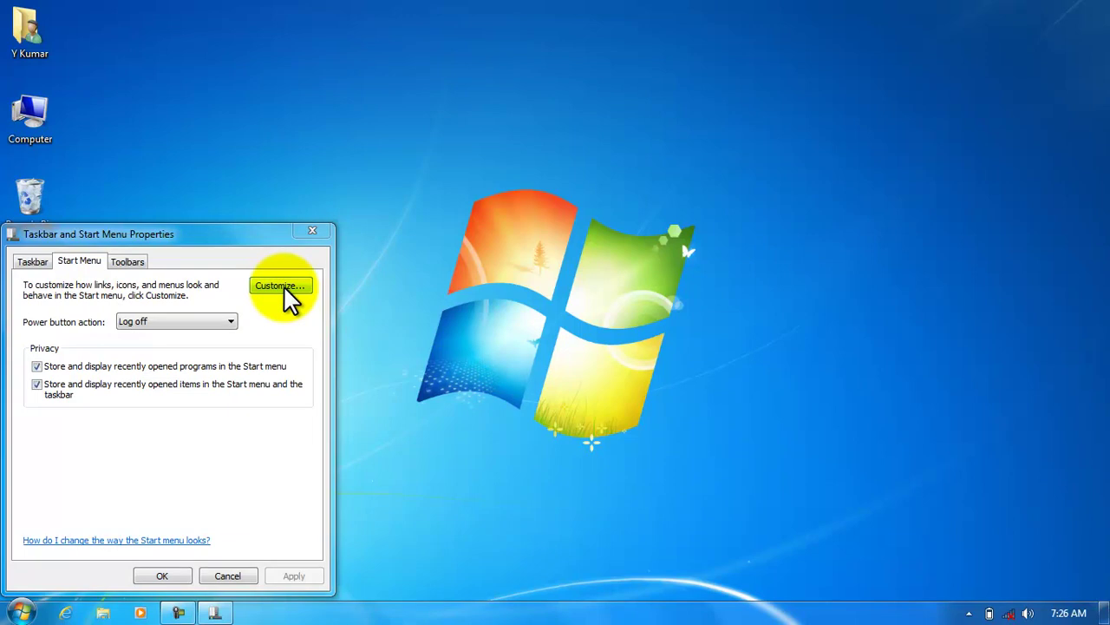
Enable the Run command in the Start menu customization options and apply the change to the taskbar and Start menu properties
left_click(284, 288)
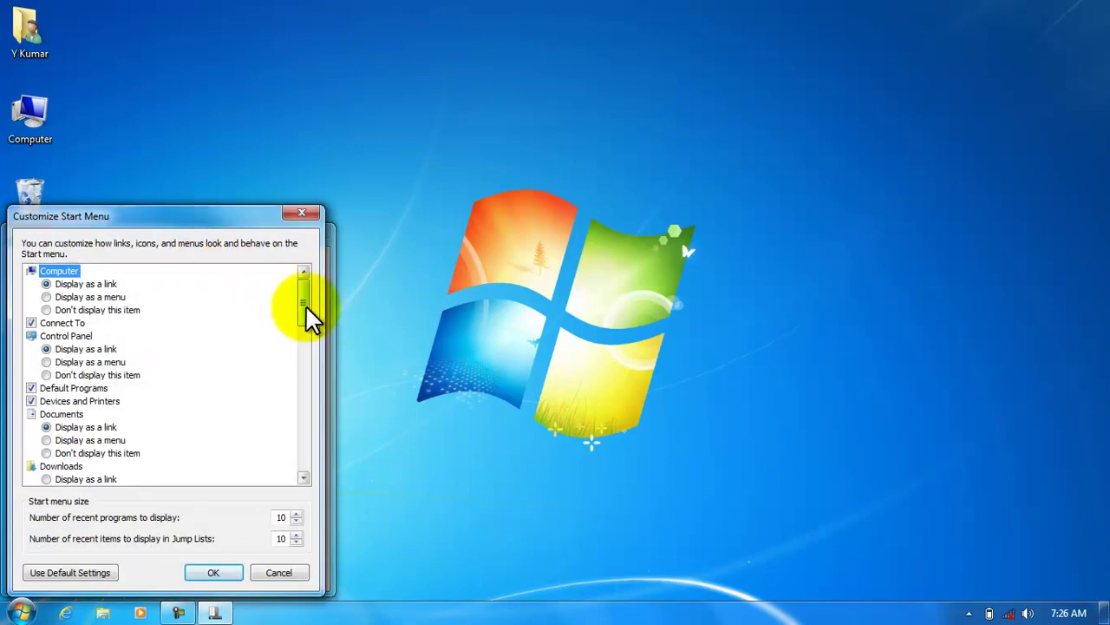
left_click(303, 301)
left_click_drag(303, 299, 316, 456)
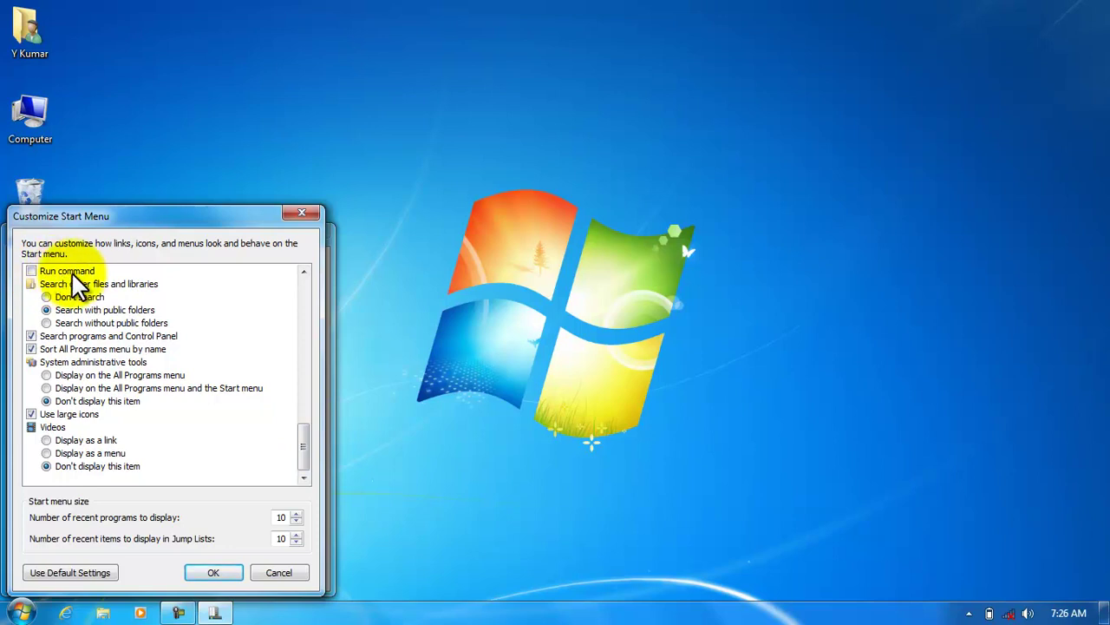
left_click(30, 271)
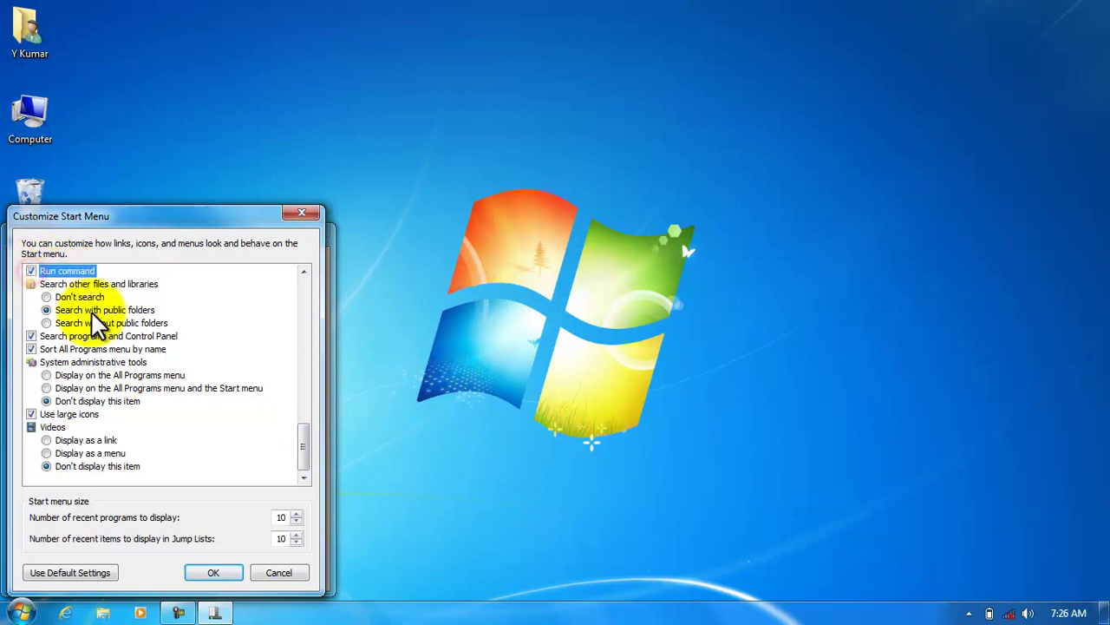
left_click(226, 571)
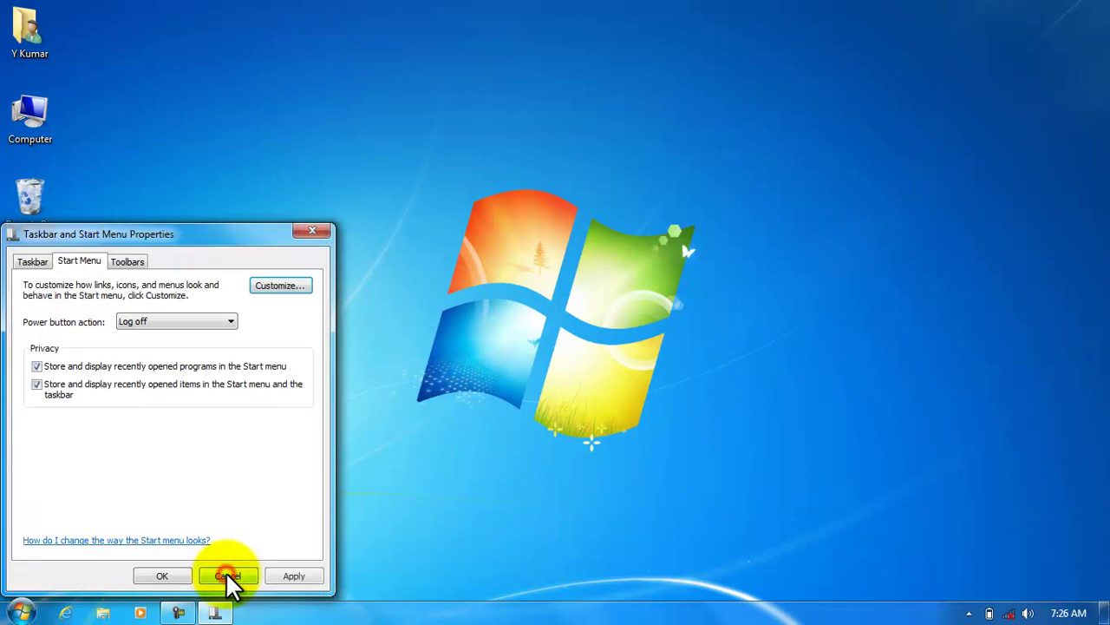
left_click(295, 575)
left_click(165, 576)
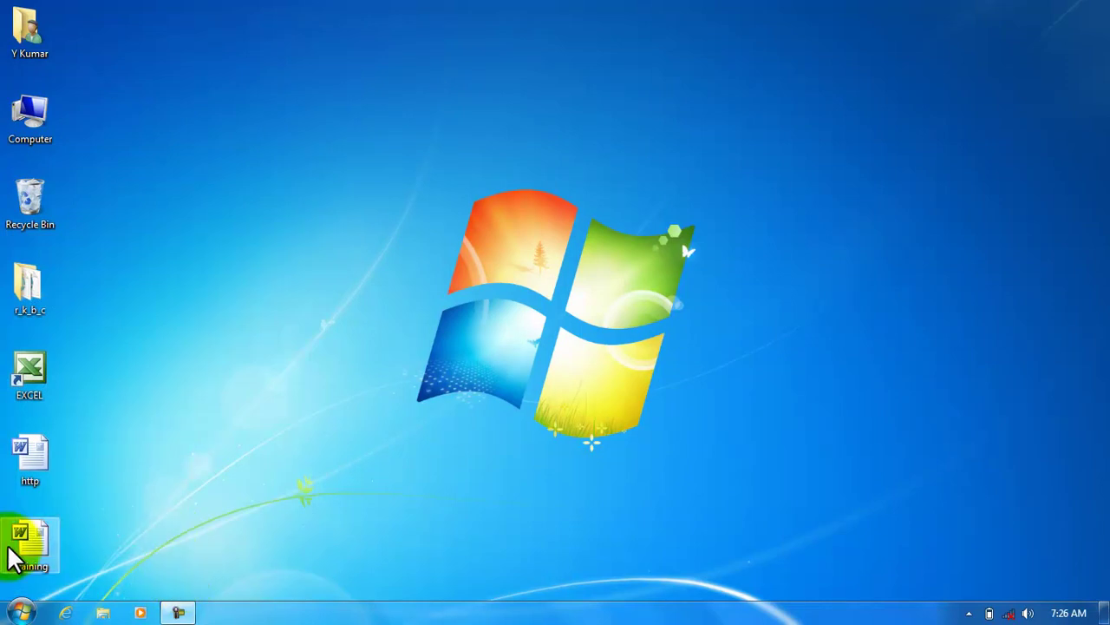
Check the Start menu for the Run entry, close it and refresh the desktop
left_click(19, 612)
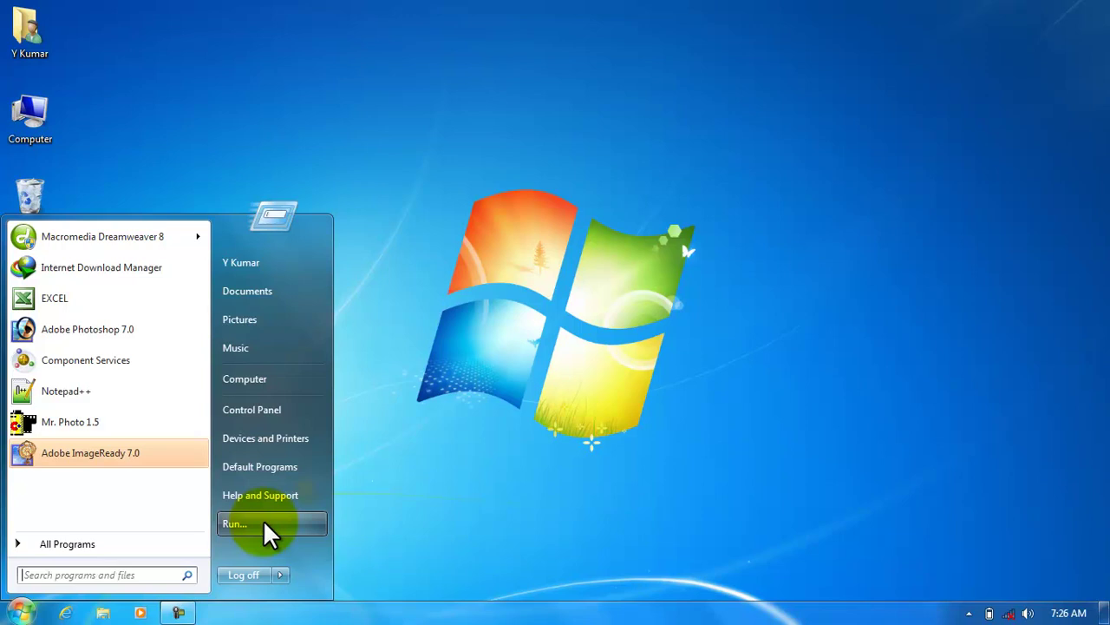
right_click(568, 167)
left_click(611, 213)
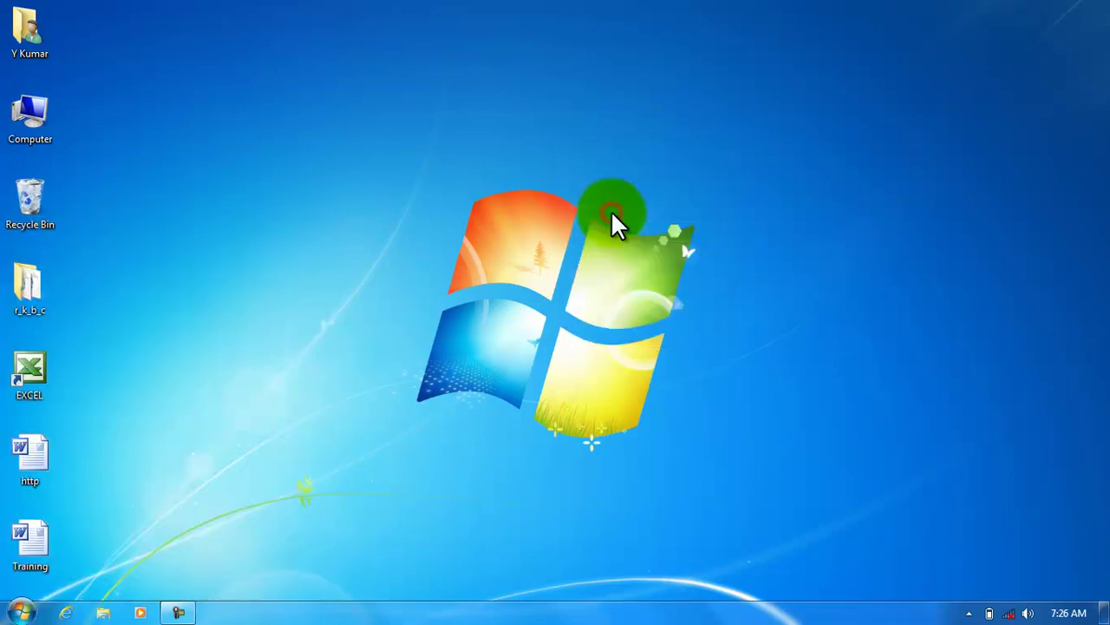
right_click(609, 174)
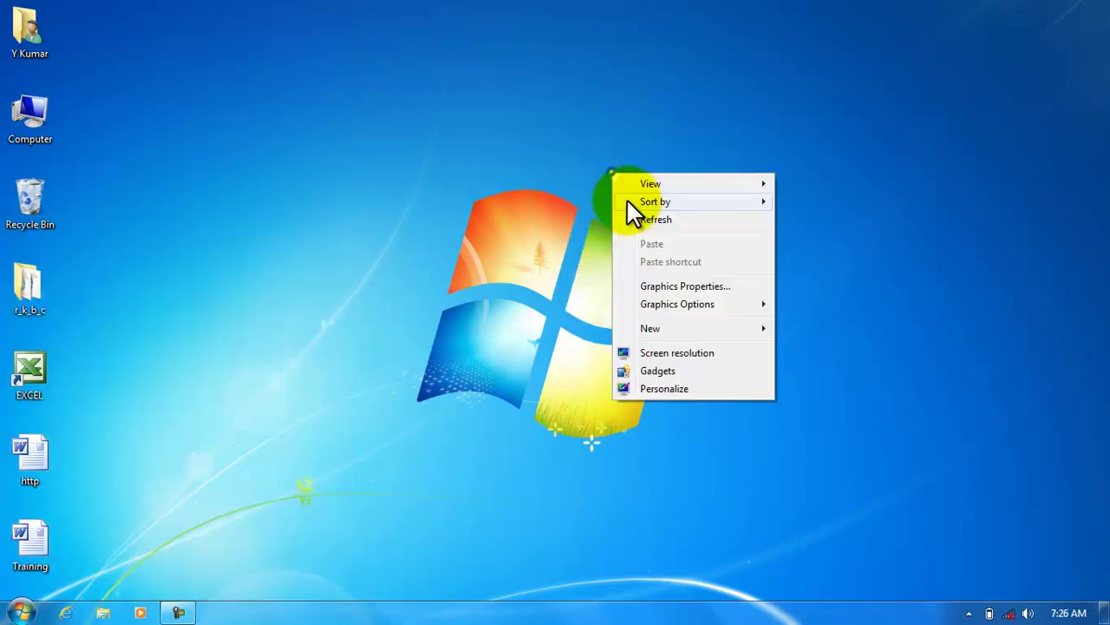
left_click(657, 222)
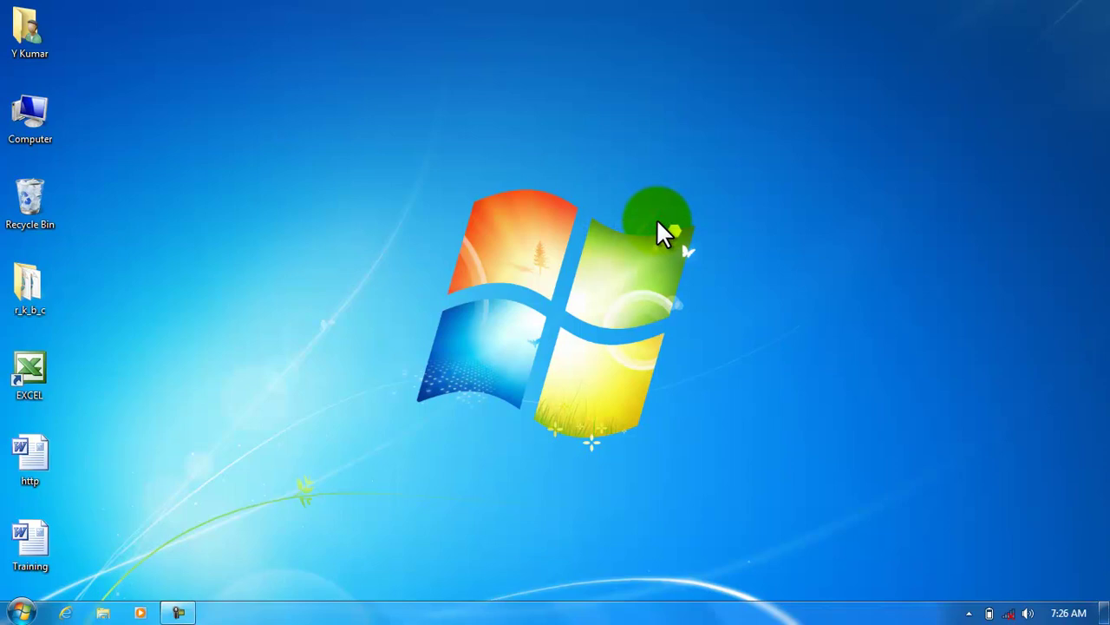
Launch Excel through the Run dialog with the command excel
left_click(19, 610)
left_click(227, 524)
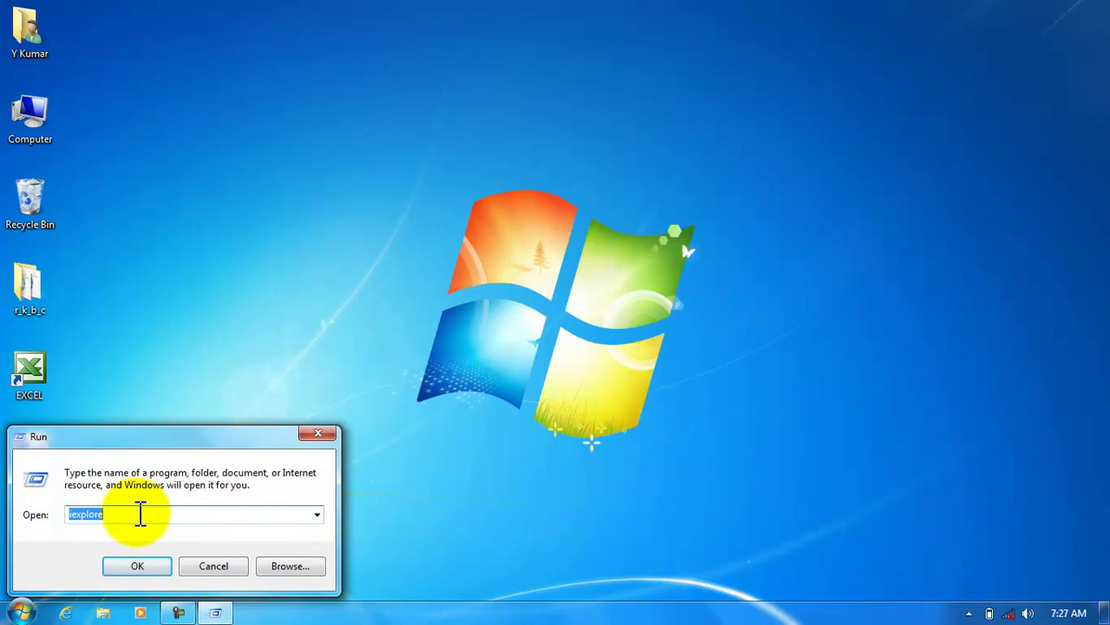
type("excel")
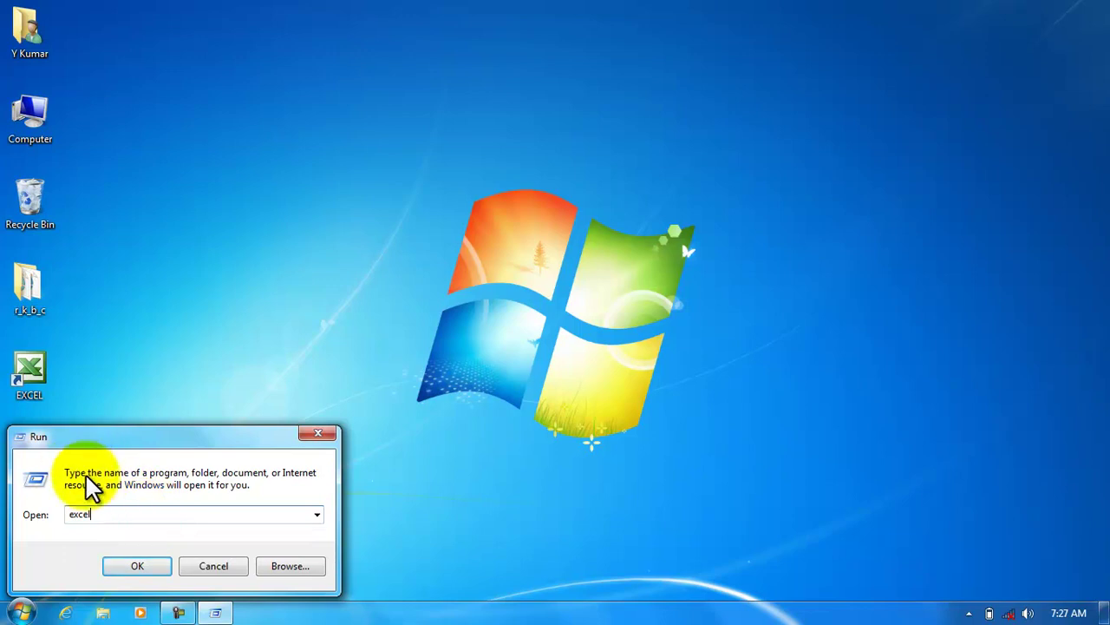
left_click(138, 563)
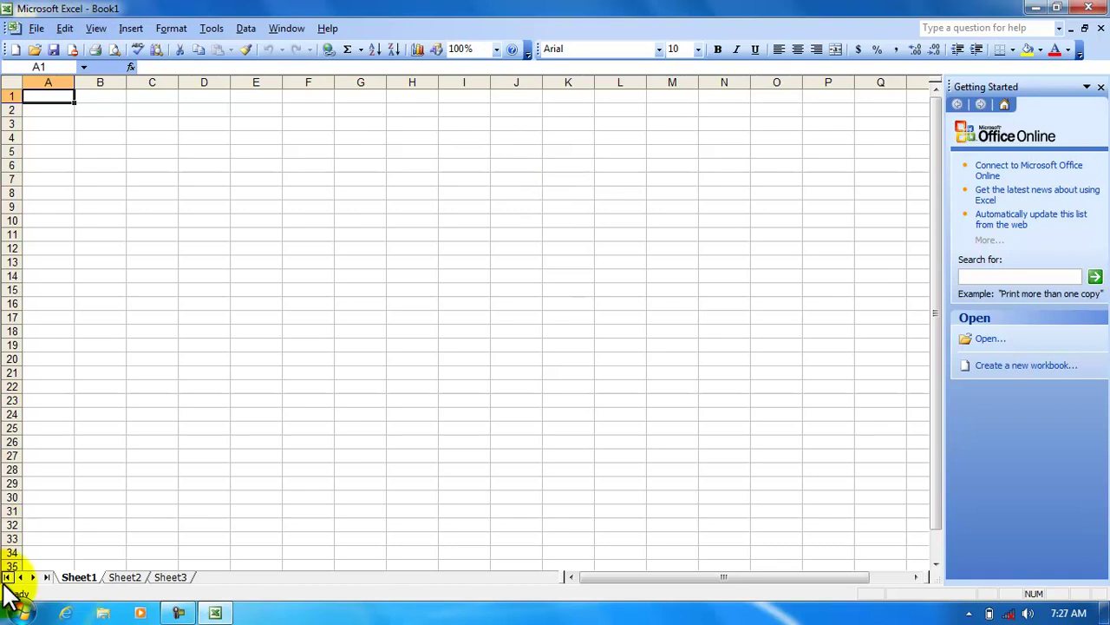
Try to launch Word through the Run dialog with the command word, and dismiss the dialog
left_click(18, 612)
left_click(236, 523)
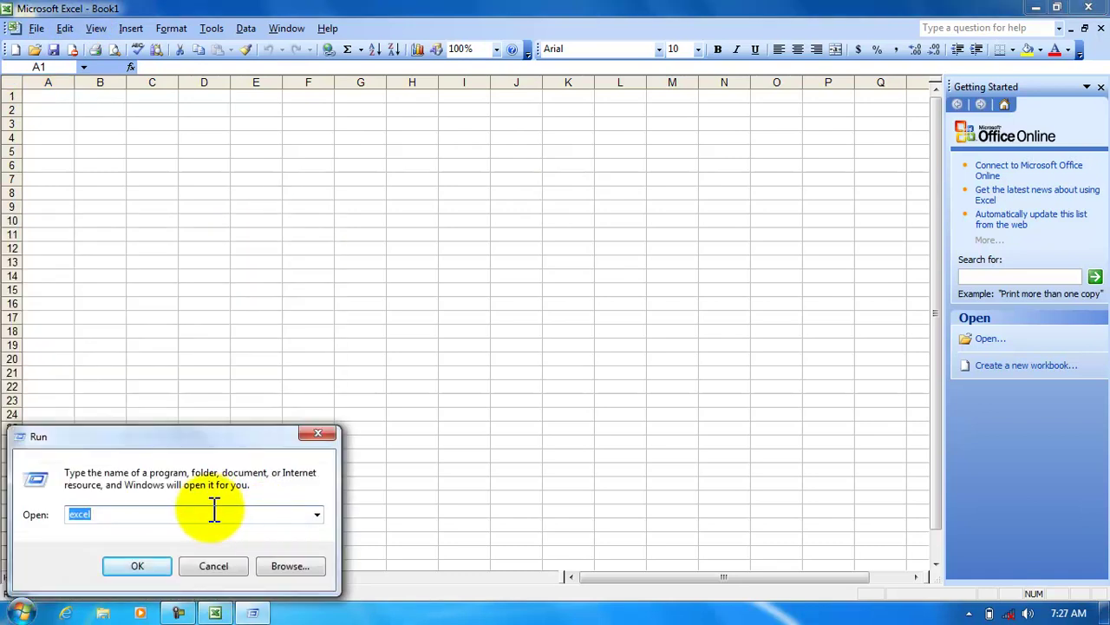
type("word")
left_click(158, 571)
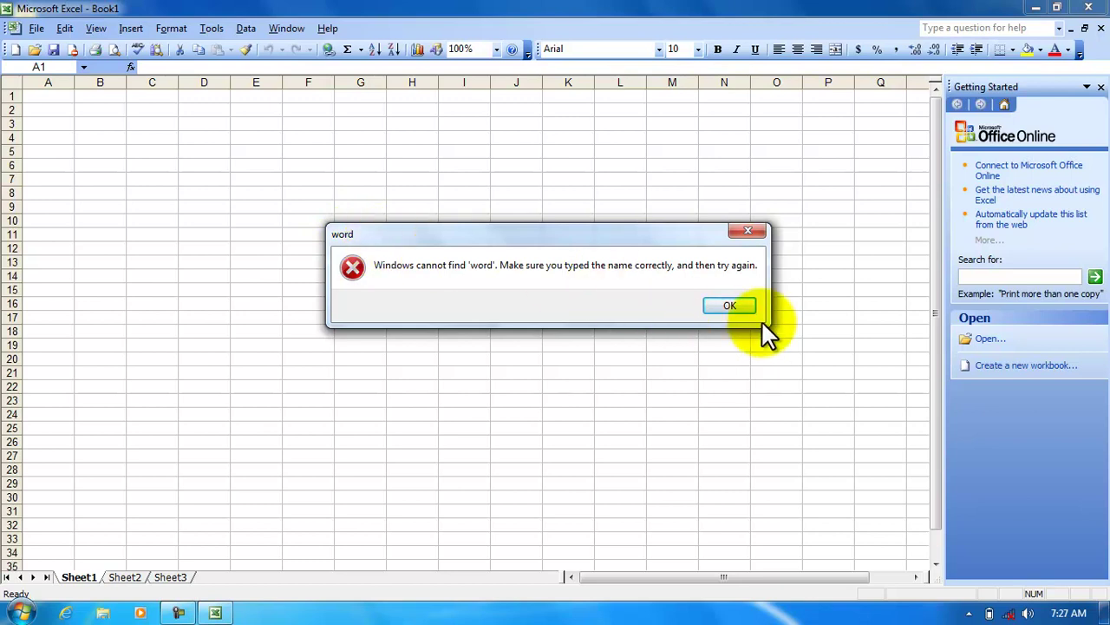
left_click(739, 305)
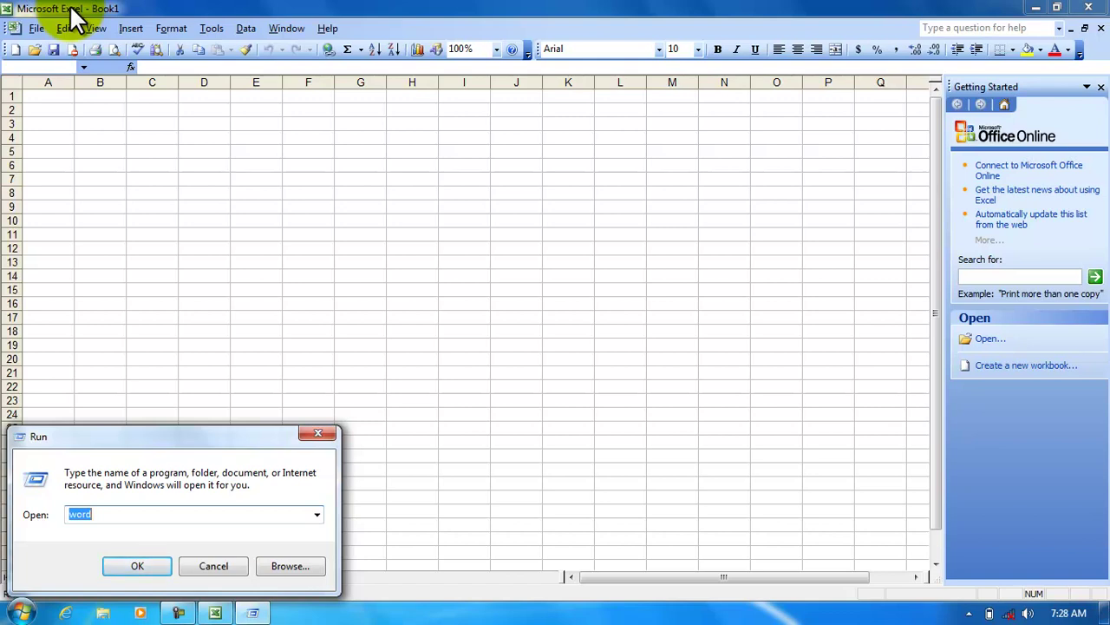
left_click_drag(145, 434, 298, 306)
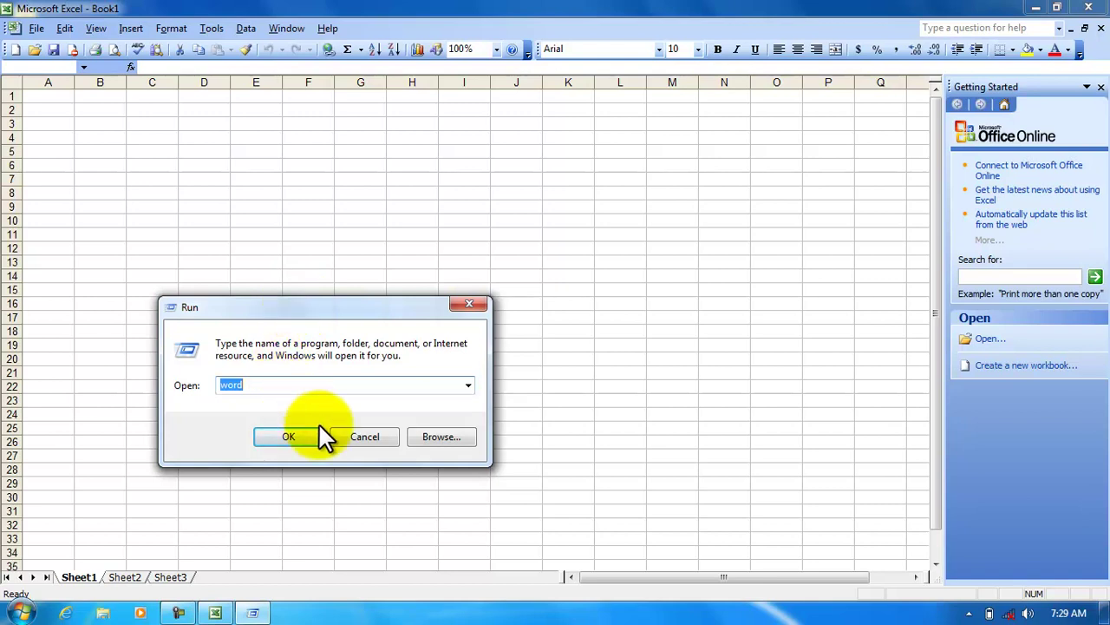
left_click(366, 436)
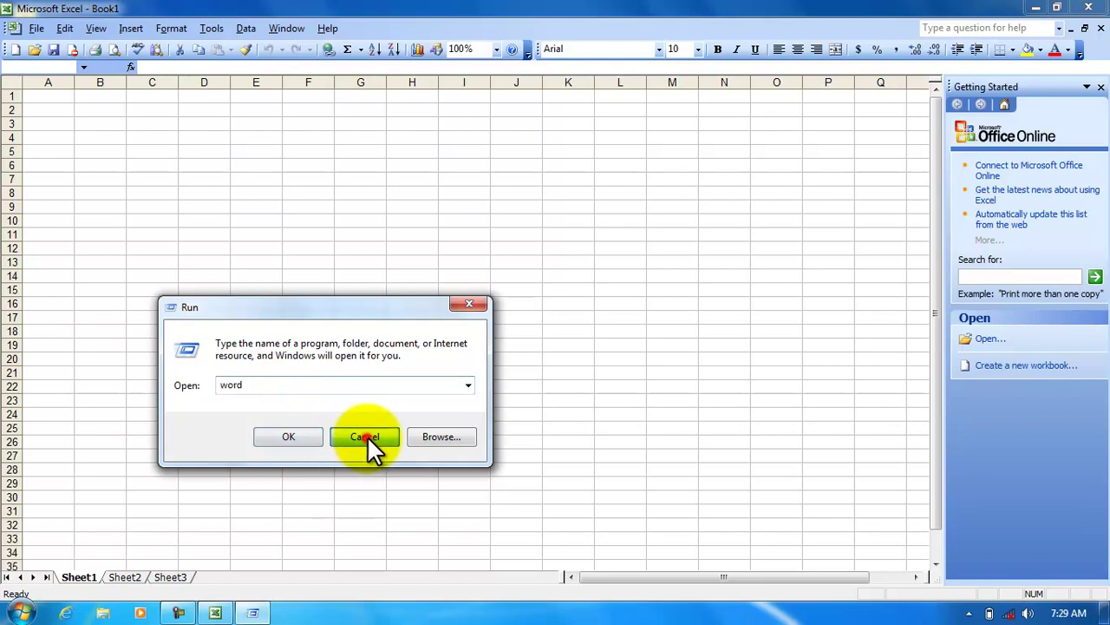
Close Excel and refresh the desktop
left_click(1089, 8)
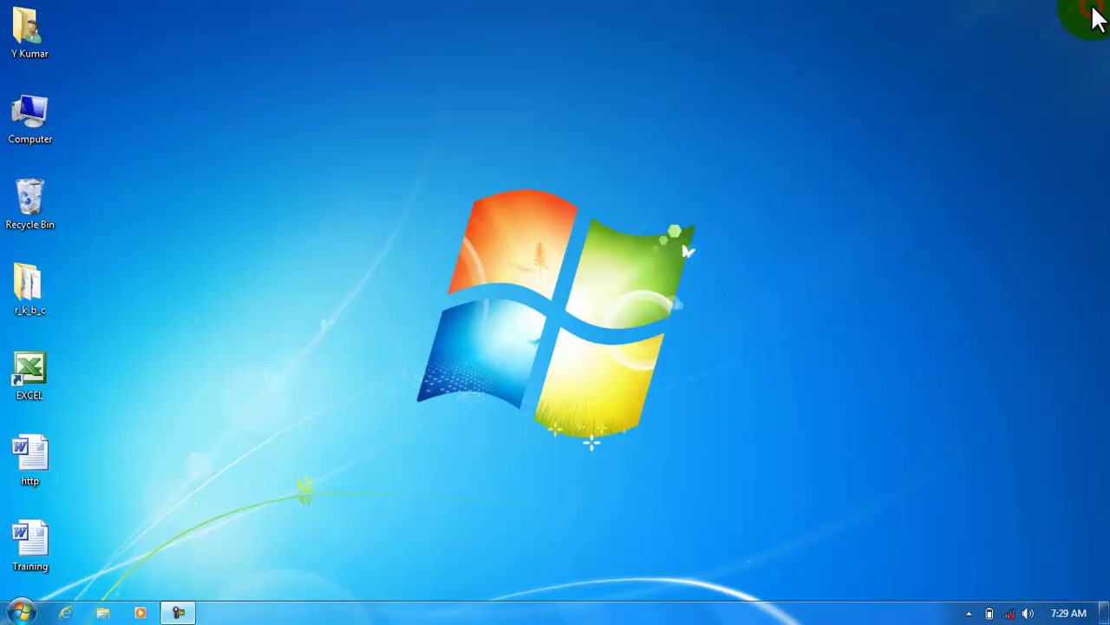
right_click(688, 97)
left_click(740, 144)
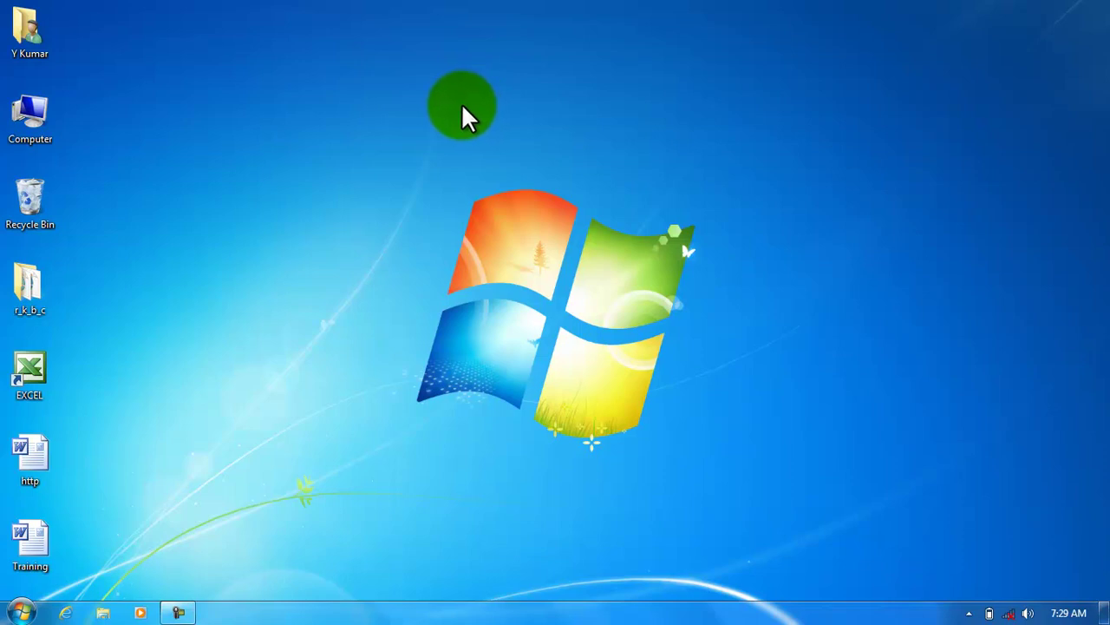
Open Computer and examine the hard disk drives C:, D:, E: and F: and the DVD RW drive
double_click(30, 111)
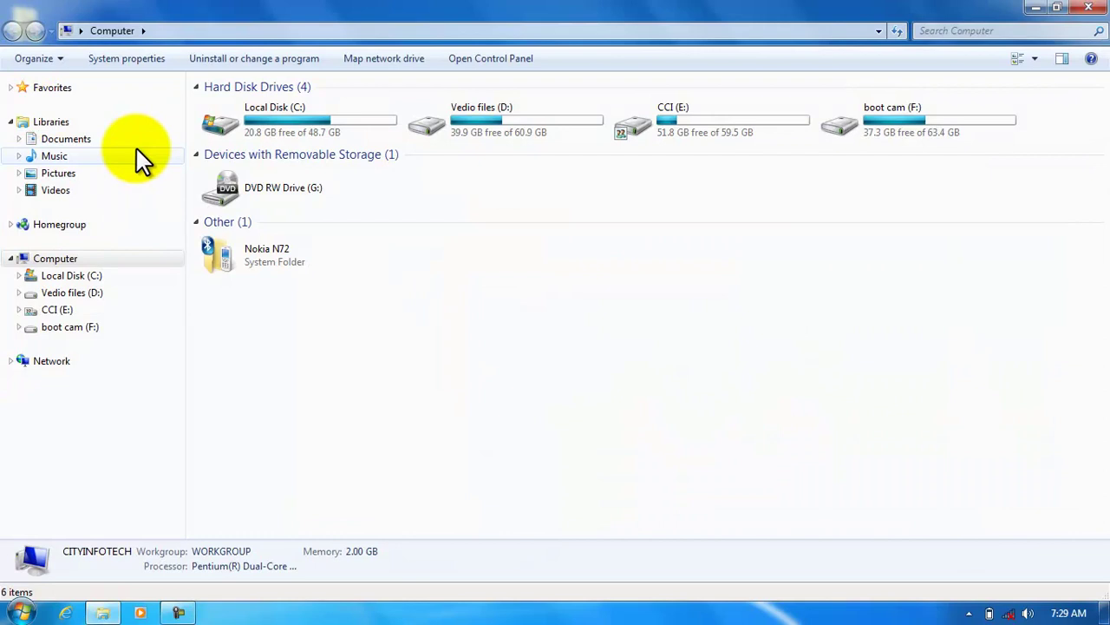
left_click(336, 121)
left_click(526, 127)
left_click(713, 124)
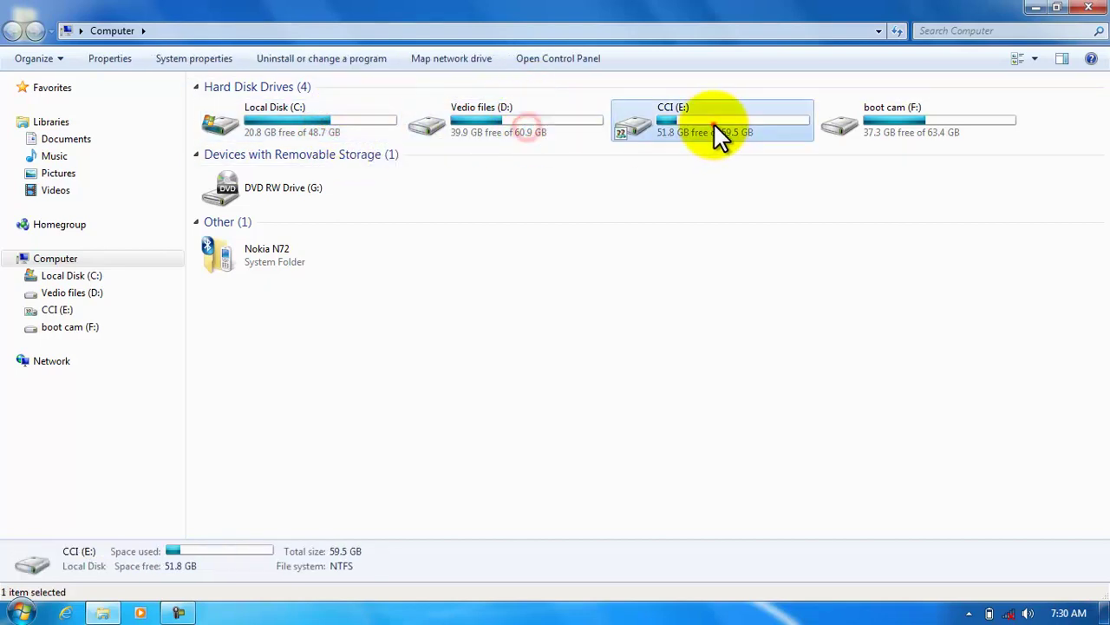
left_click(917, 130)
left_click(315, 189)
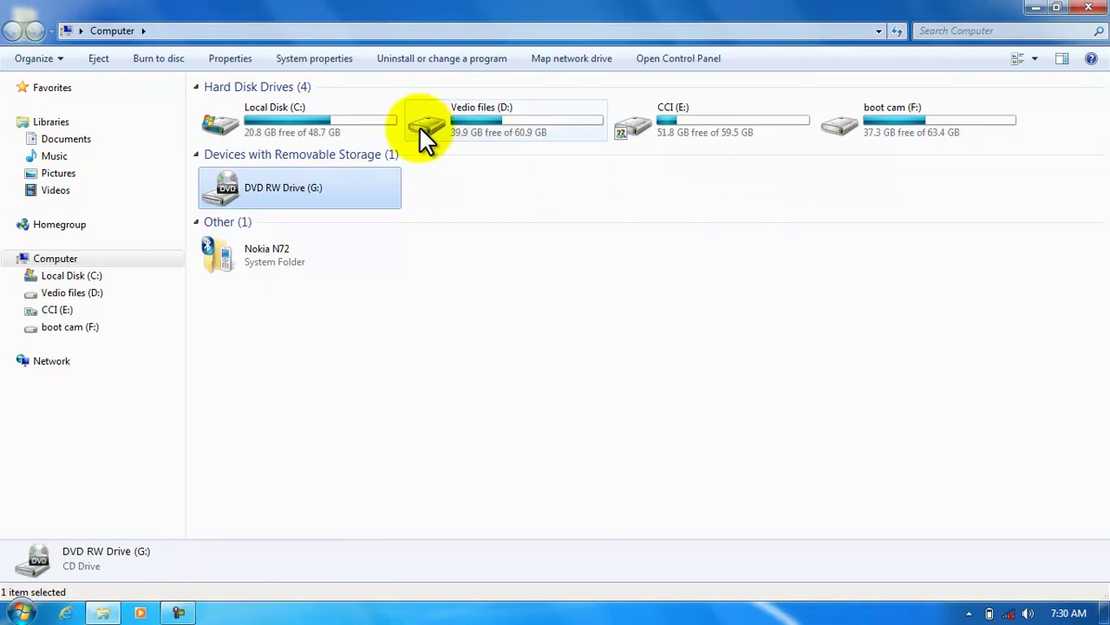
left_click(364, 123)
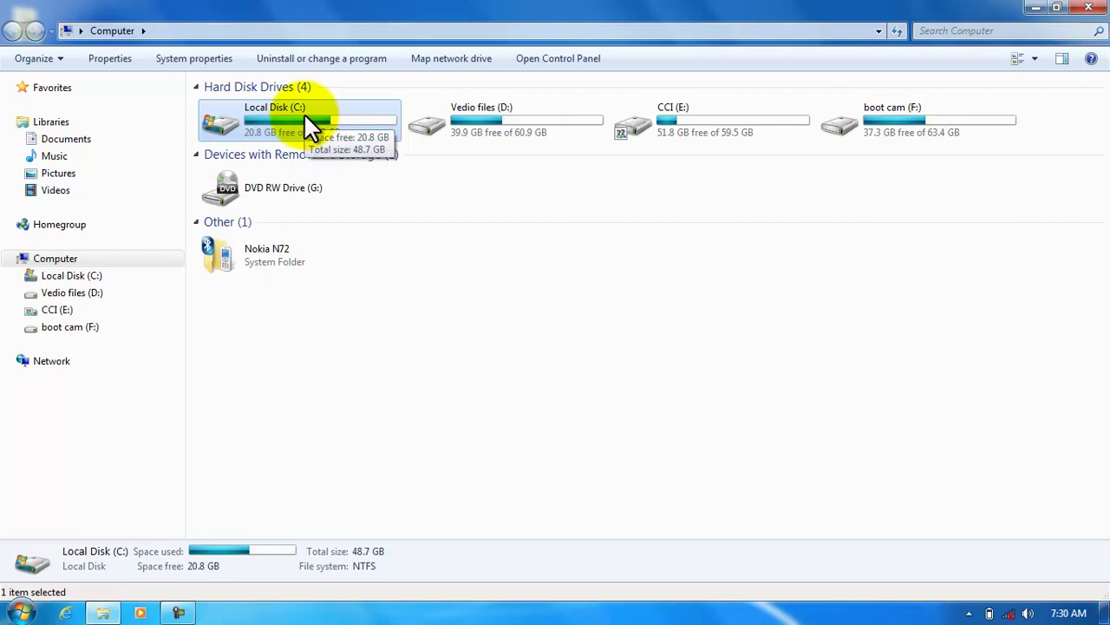
left_click(526, 126)
left_click(689, 132)
left_click(909, 127)
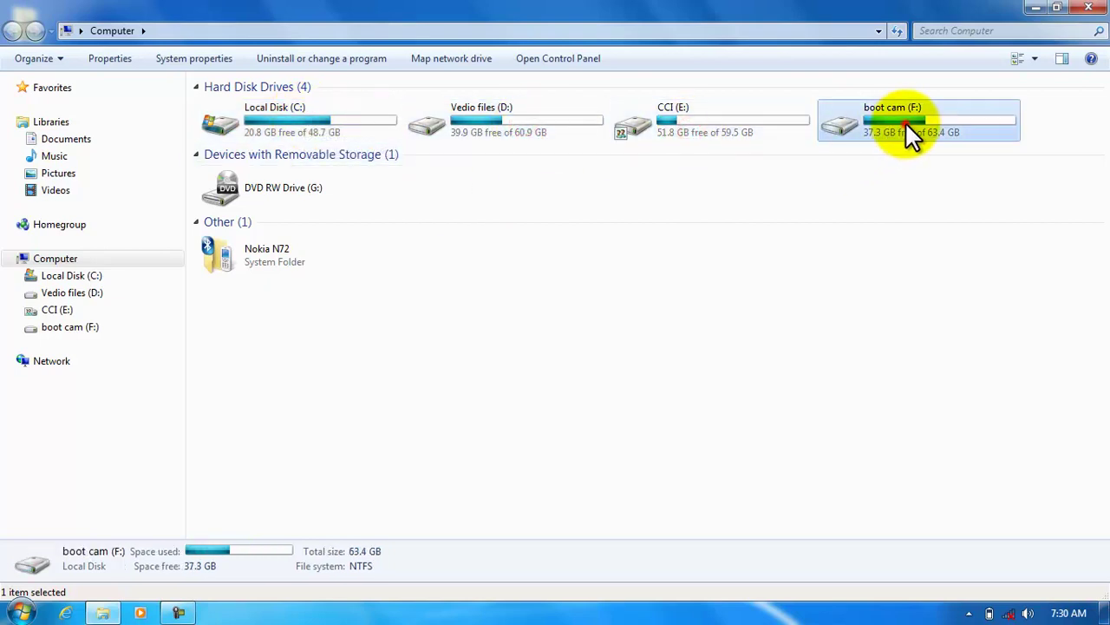
left_click(544, 125)
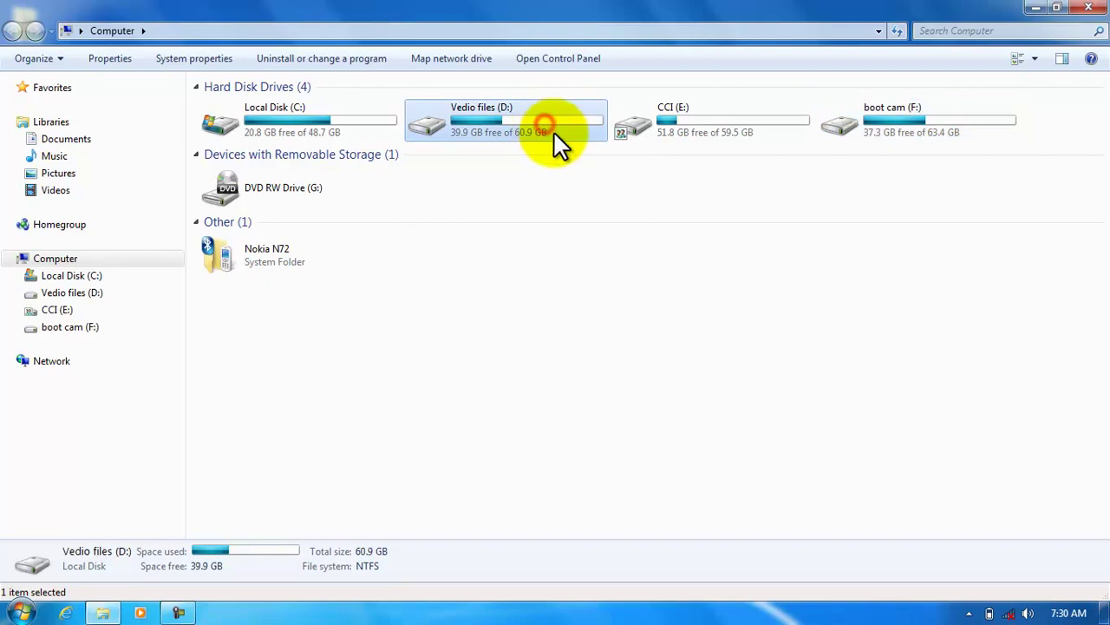
left_click(715, 122)
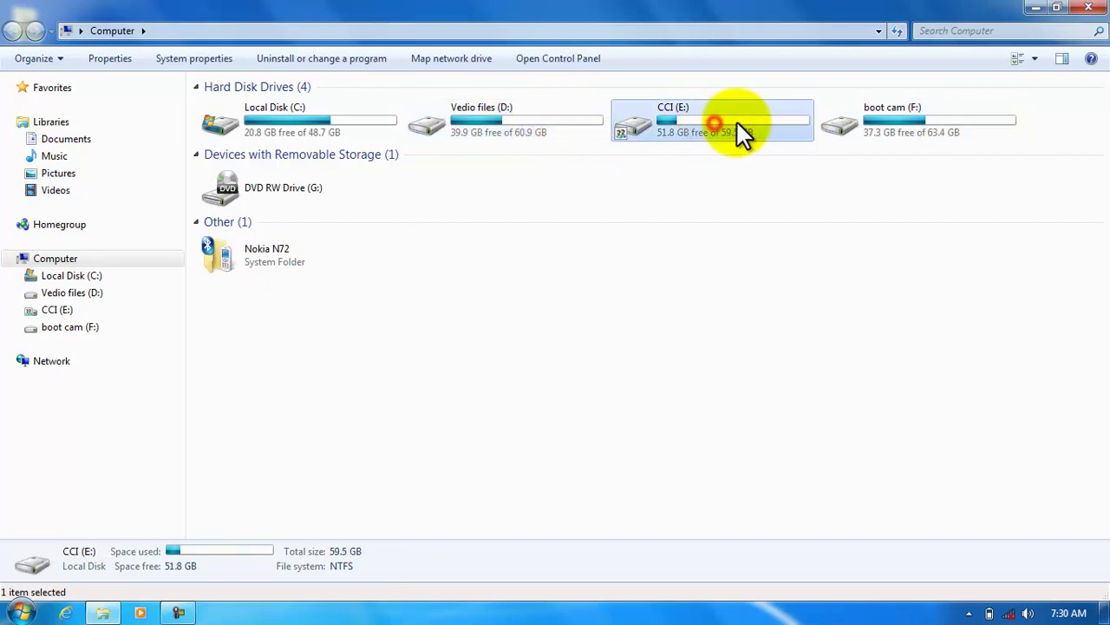
left_click(920, 126)
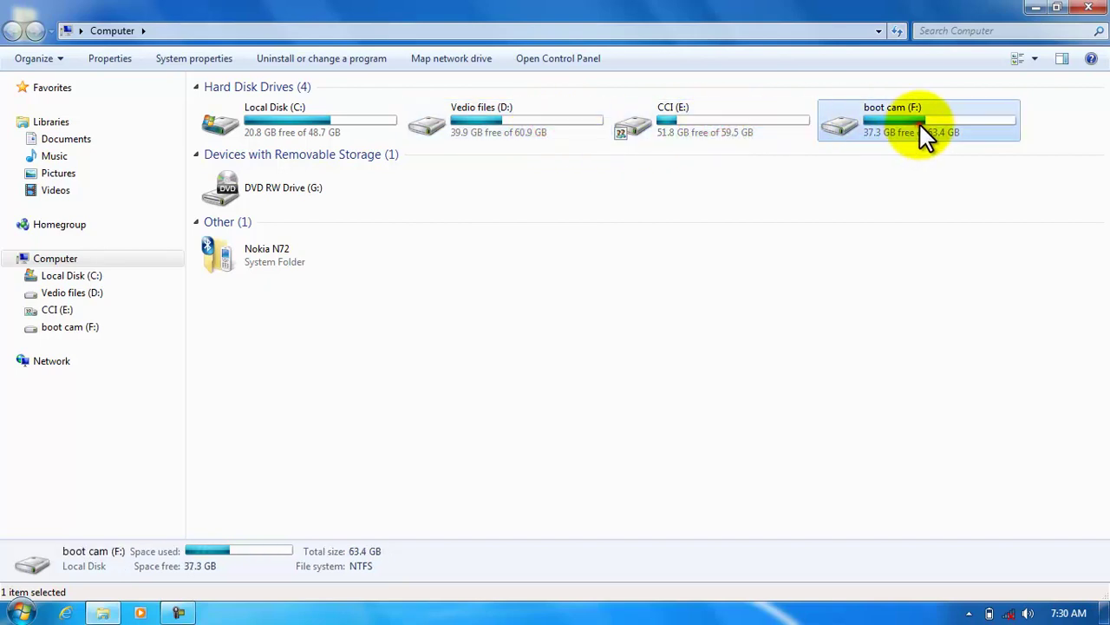
left_click(557, 121)
left_click(730, 125)
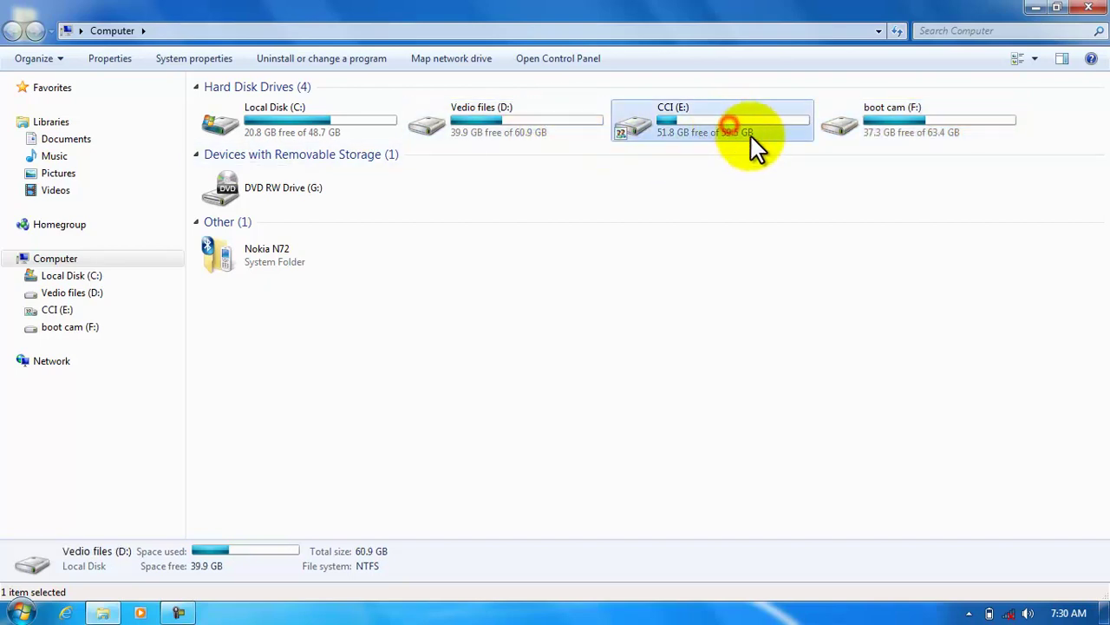
left_click(911, 122)
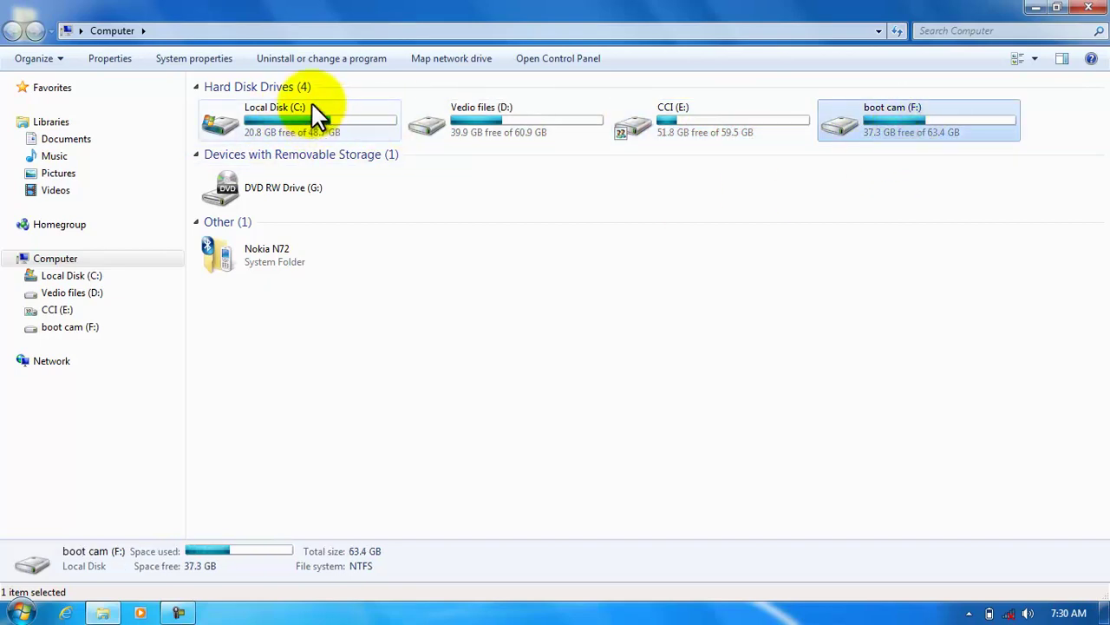
Open Local Disk (C:) and locate the Program Files and Program Files (x86) folders
mouse_move(303, 135)
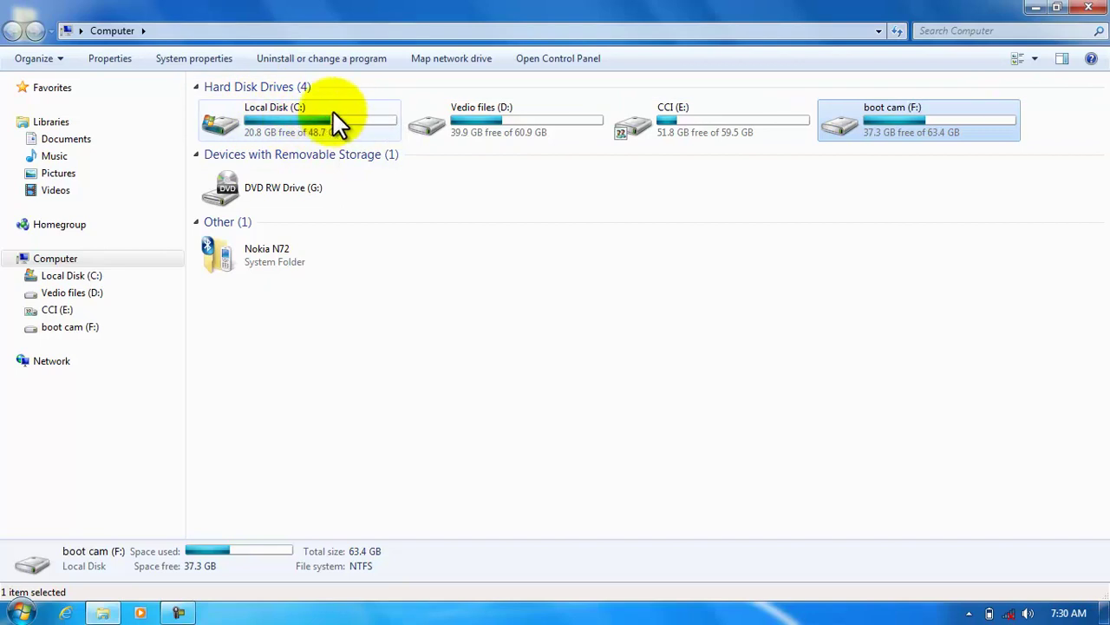
mouse_move(351, 120)
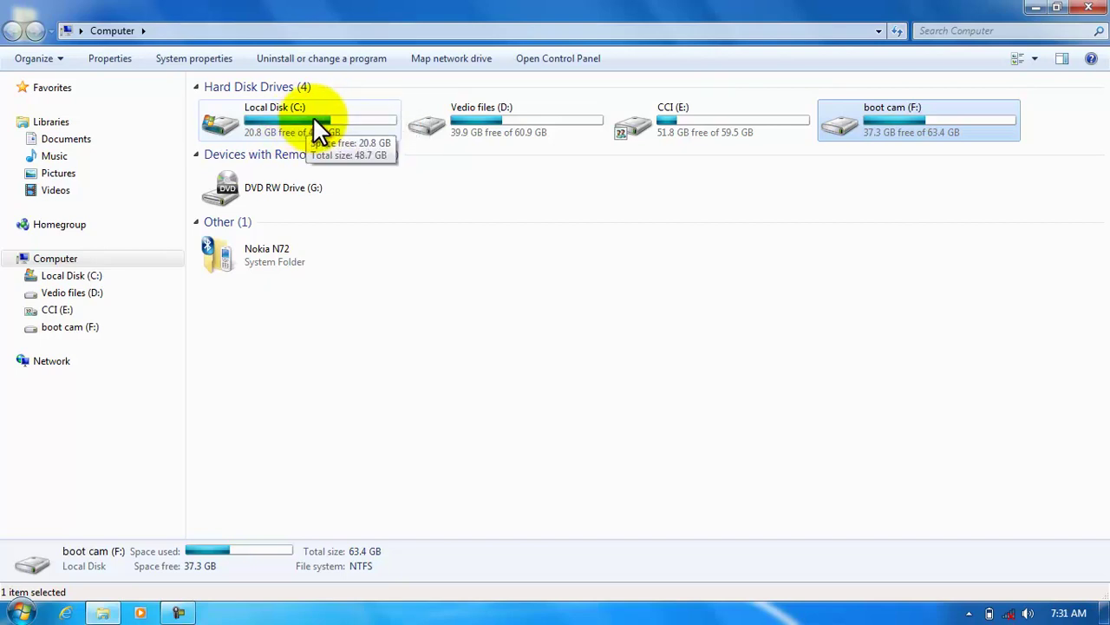
double_click(315, 121)
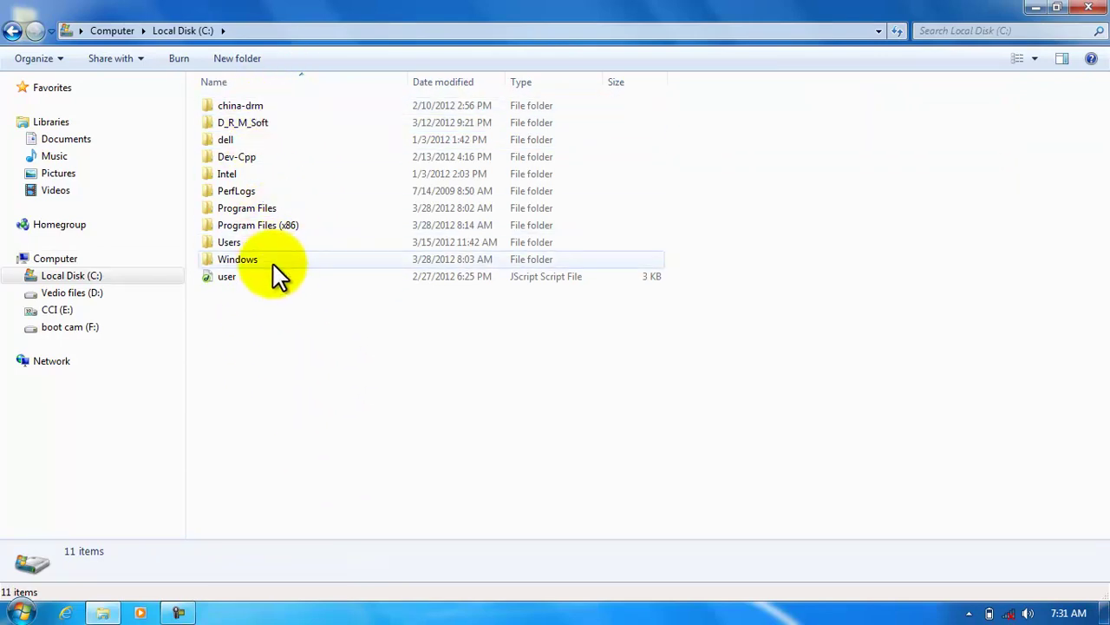
left_click(243, 209)
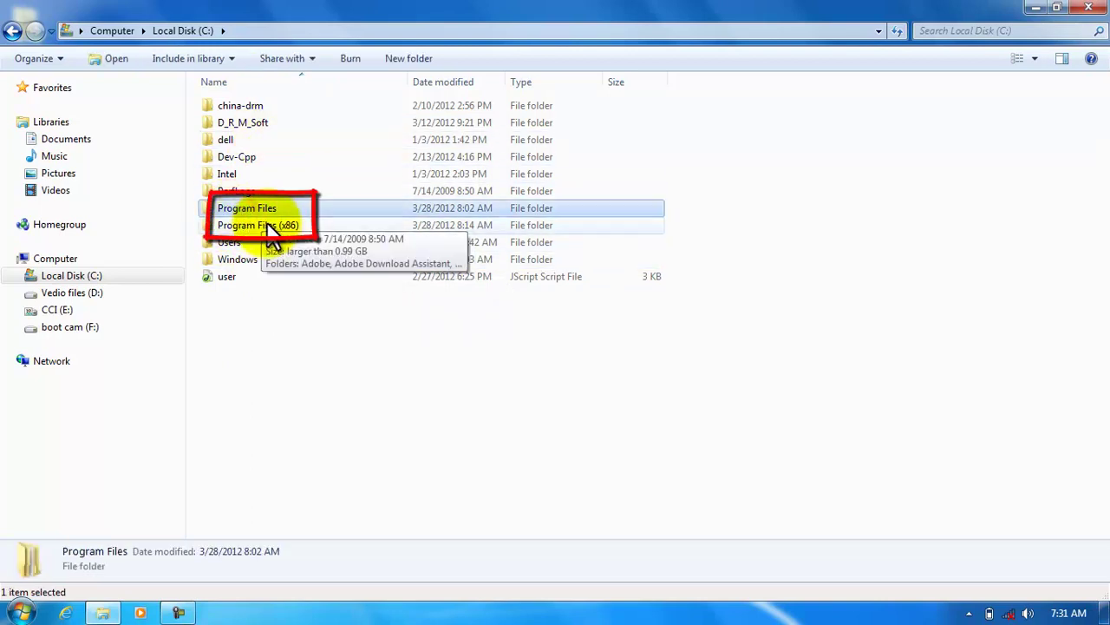
left_click(251, 225)
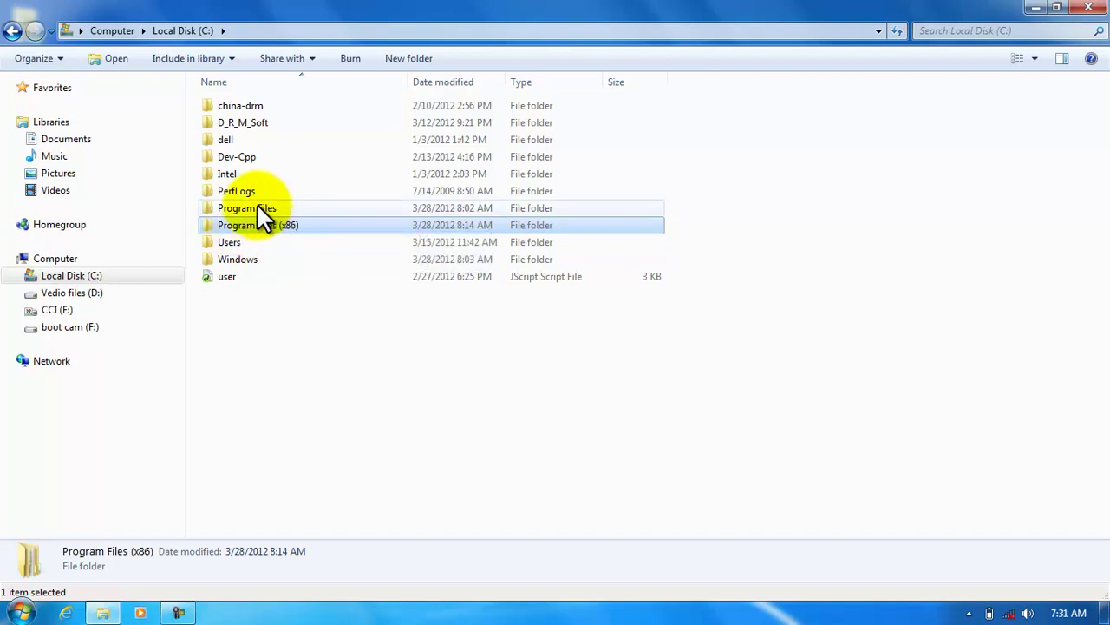
mouse_move(268, 207)
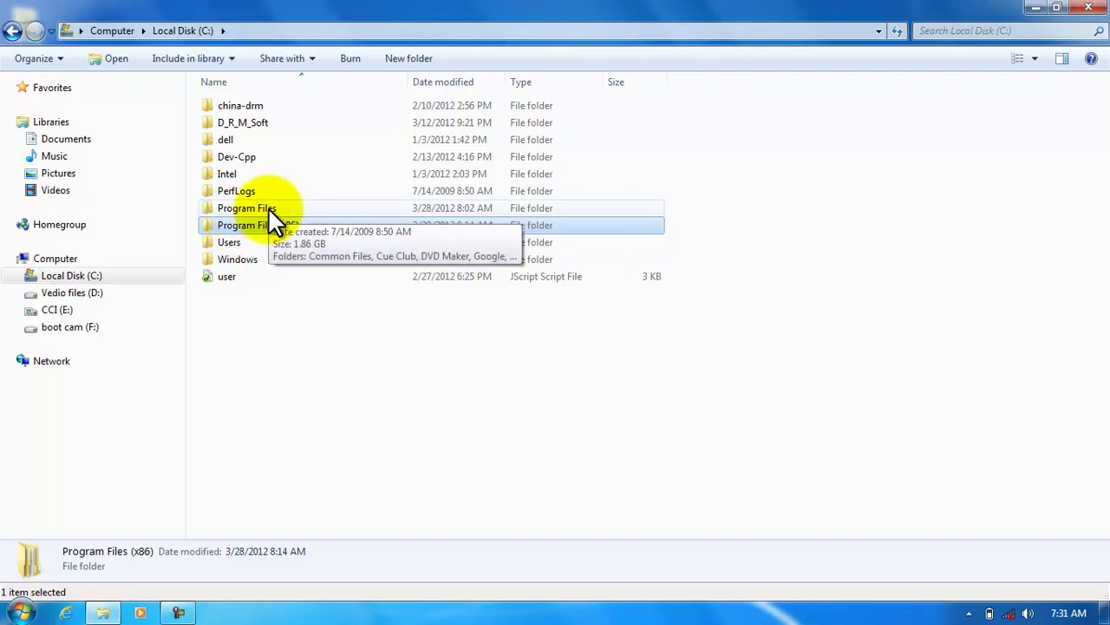
Open the Program Files (x86) folder on drive C: and look through its program folders
left_click(269, 207)
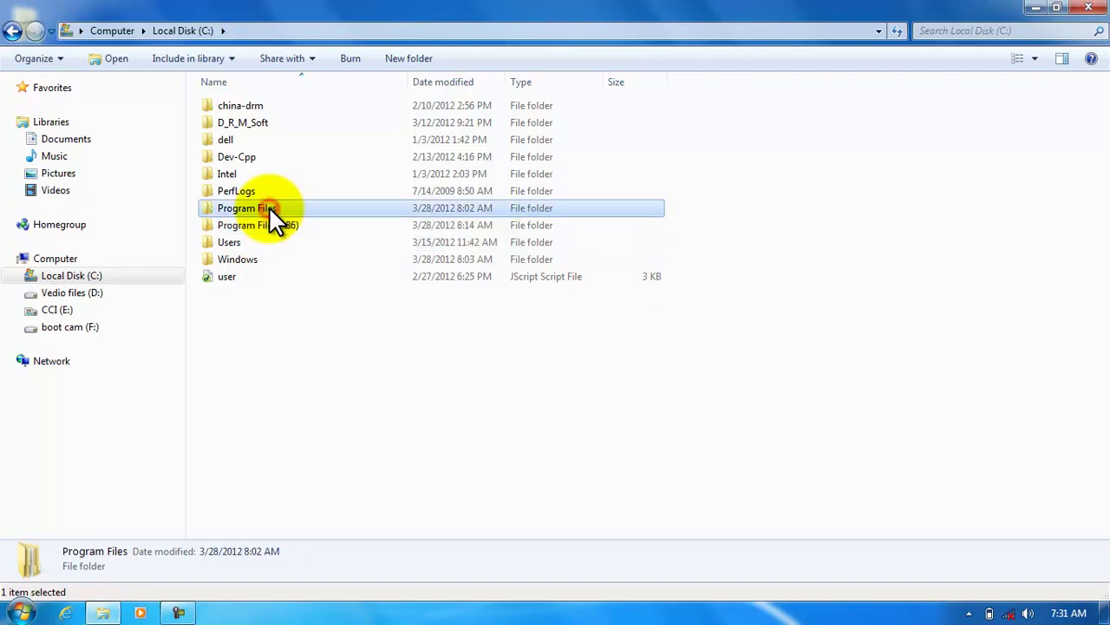
left_click(265, 221)
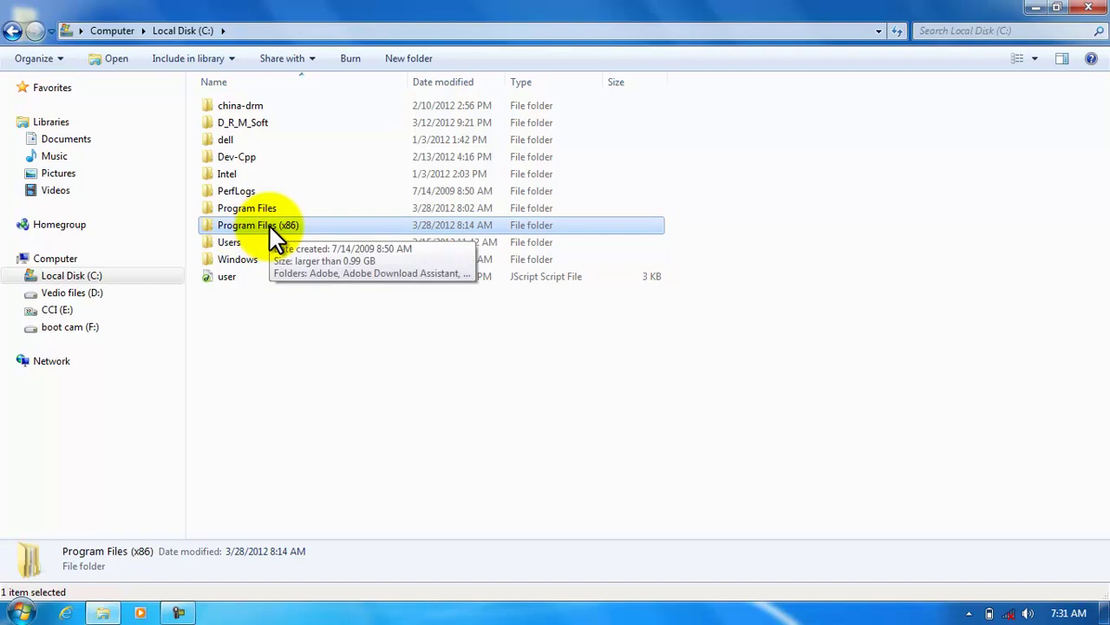
double_click(269, 224)
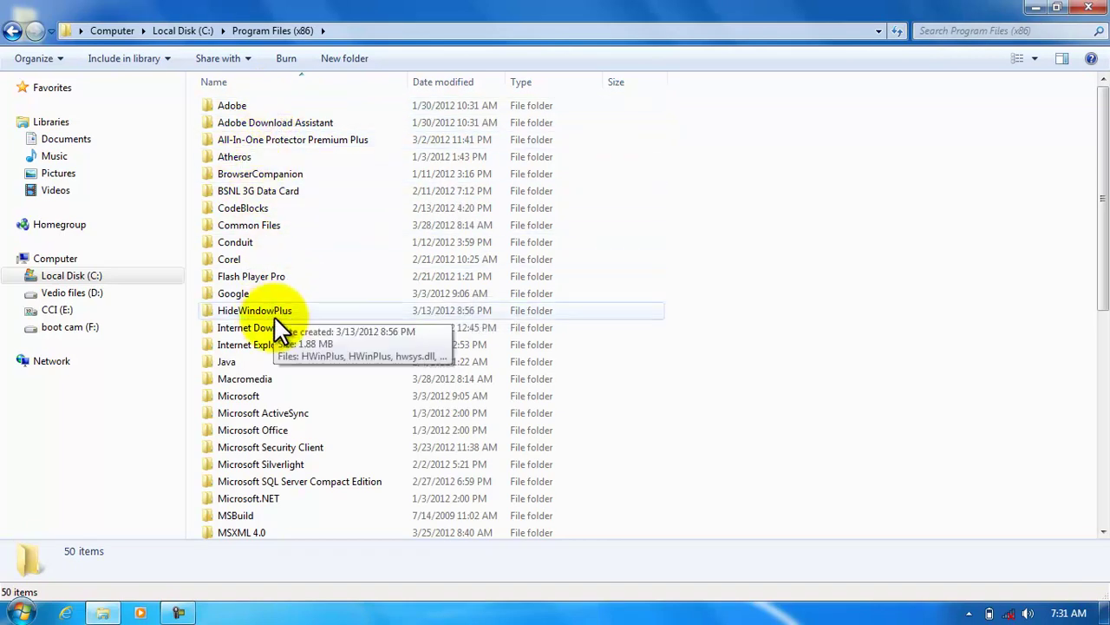
scroll(276, 319, "down", 8)
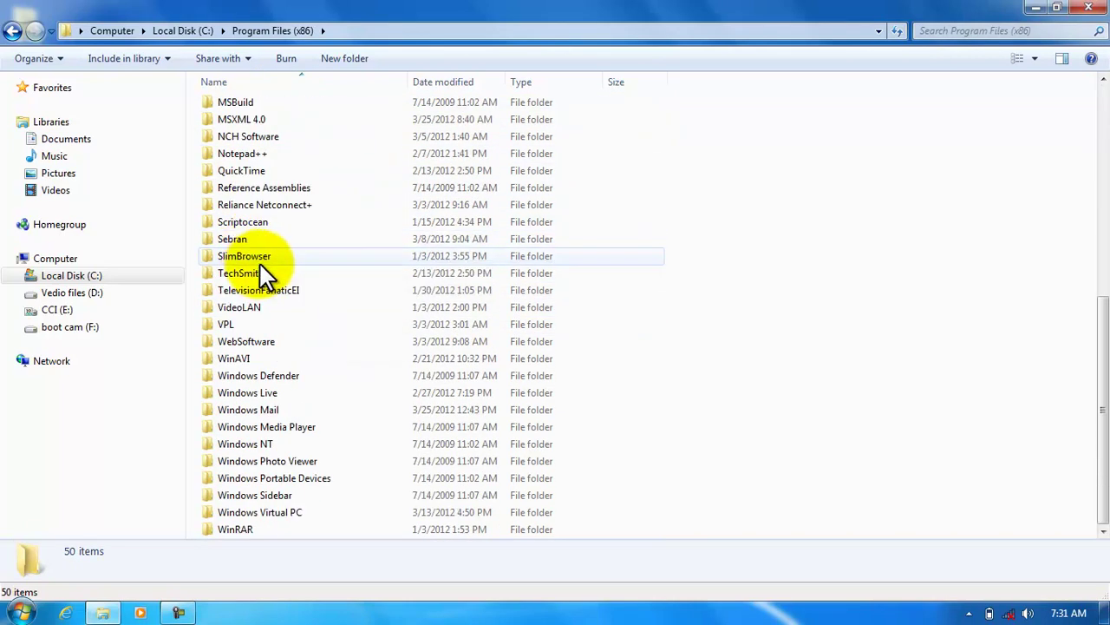
scroll(259, 460, "up", 8)
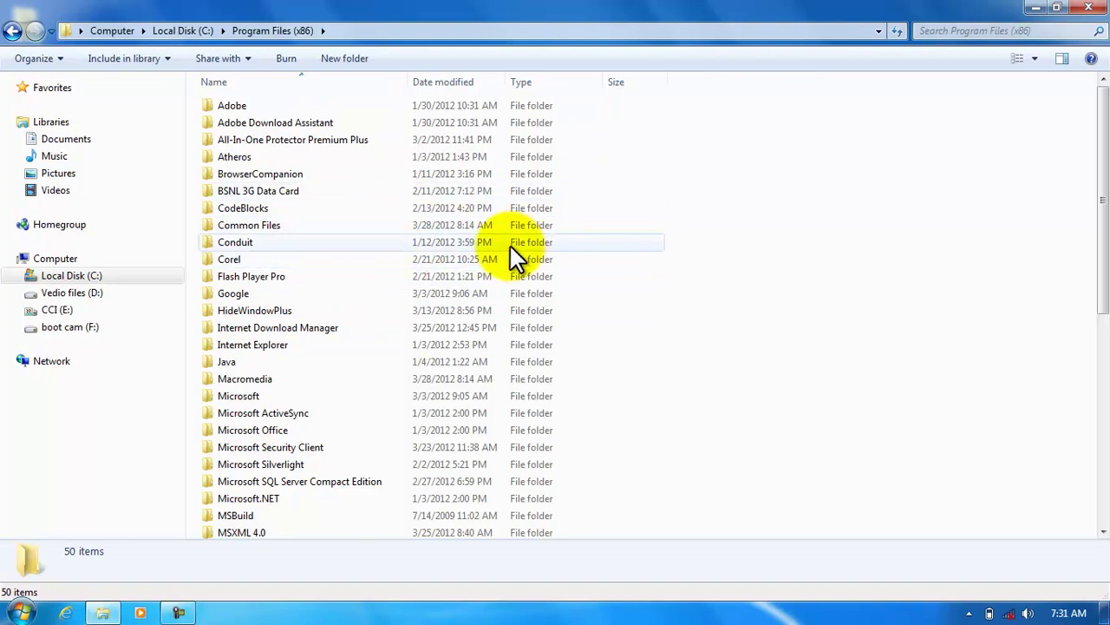
Show the Program Files (x86) contents as Small Icons, and return them to the Details view
left_click(1033, 58)
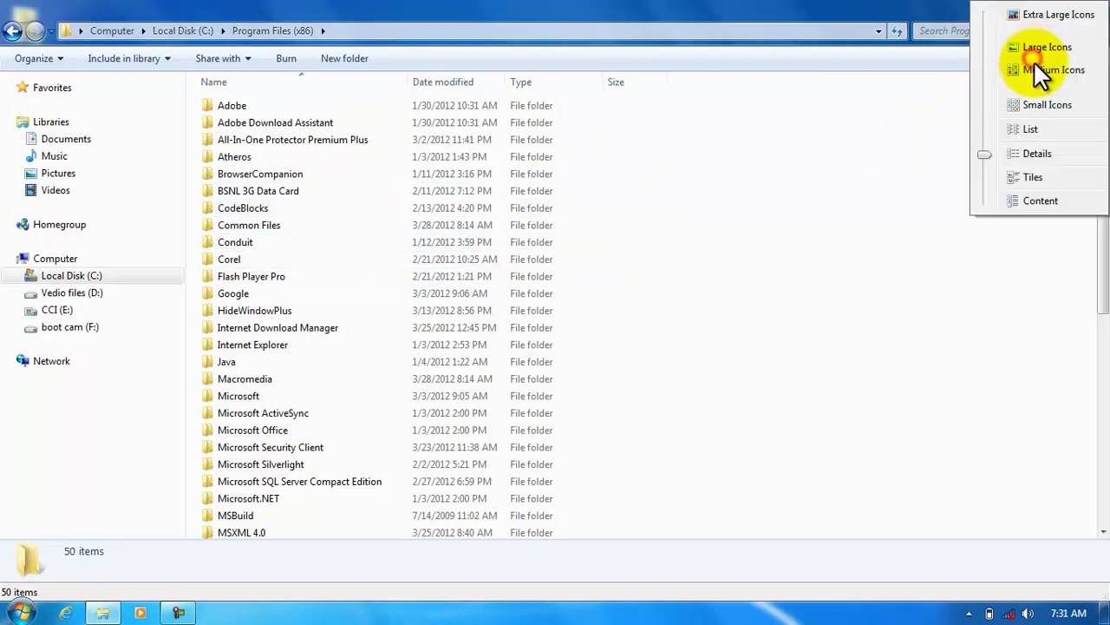
left_click(1034, 104)
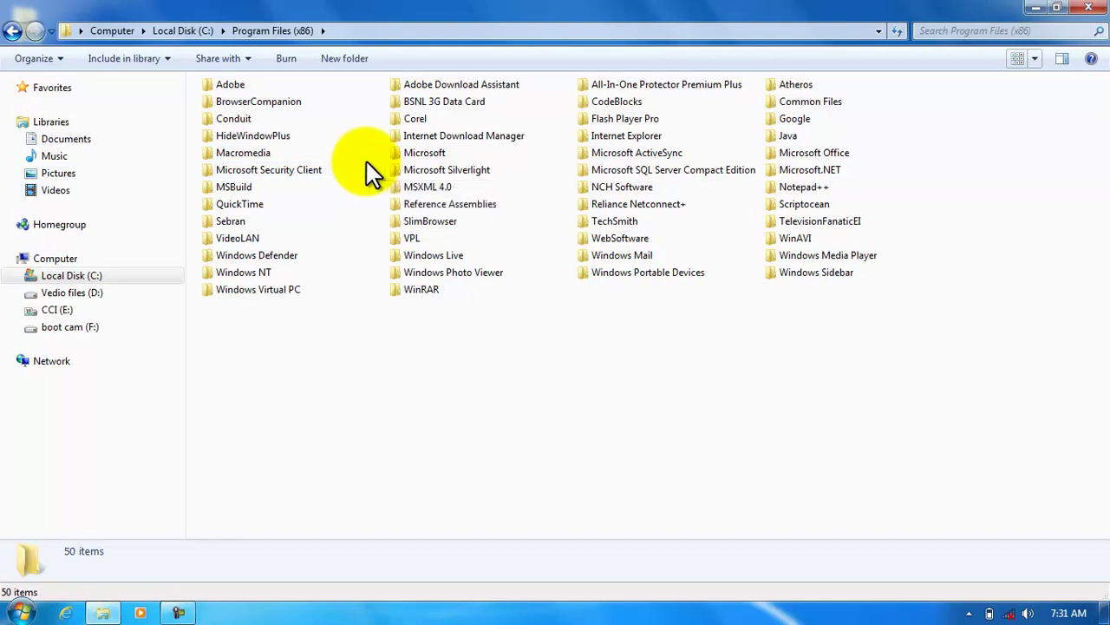
left_click(1035, 59)
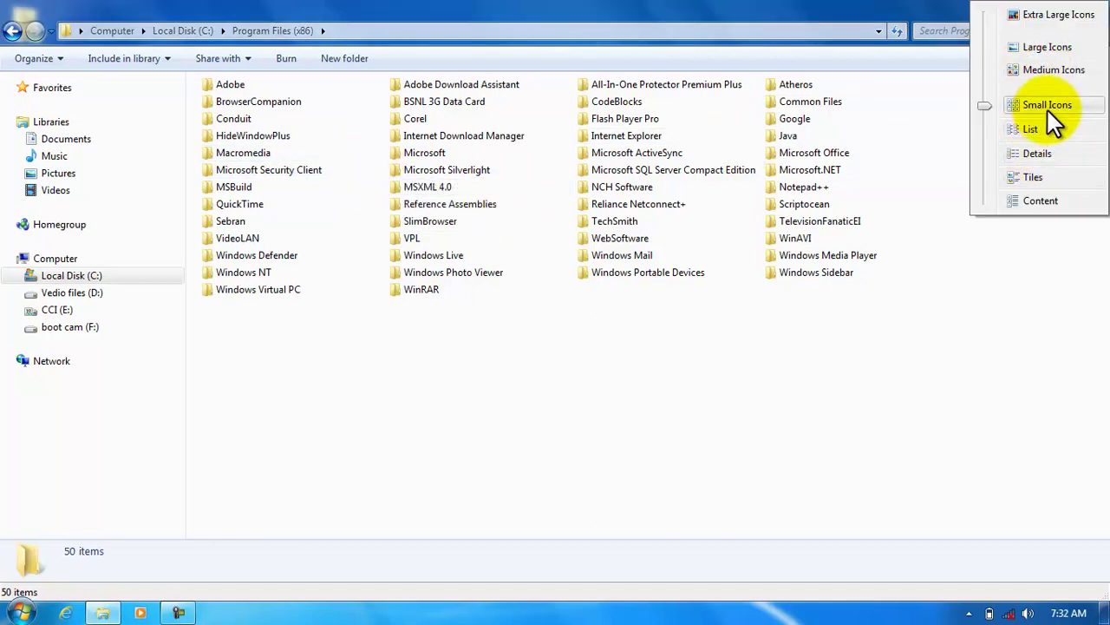
left_click(1035, 149)
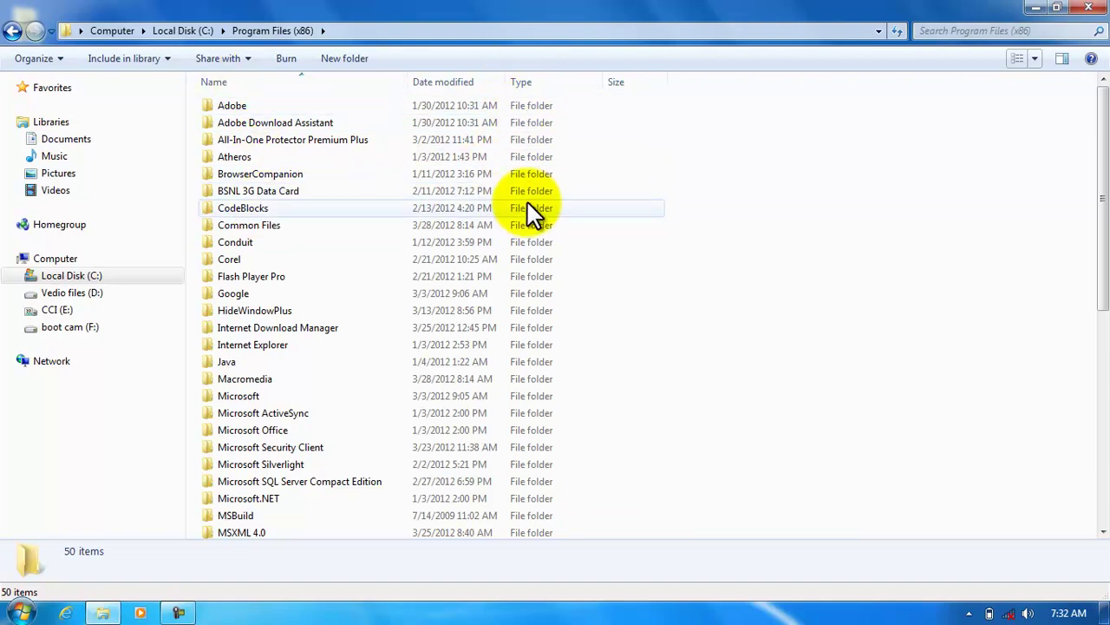
Find the Microsoft Office folder in Program Files (x86) and open its OFFICE11 subfolder
left_click(247, 123)
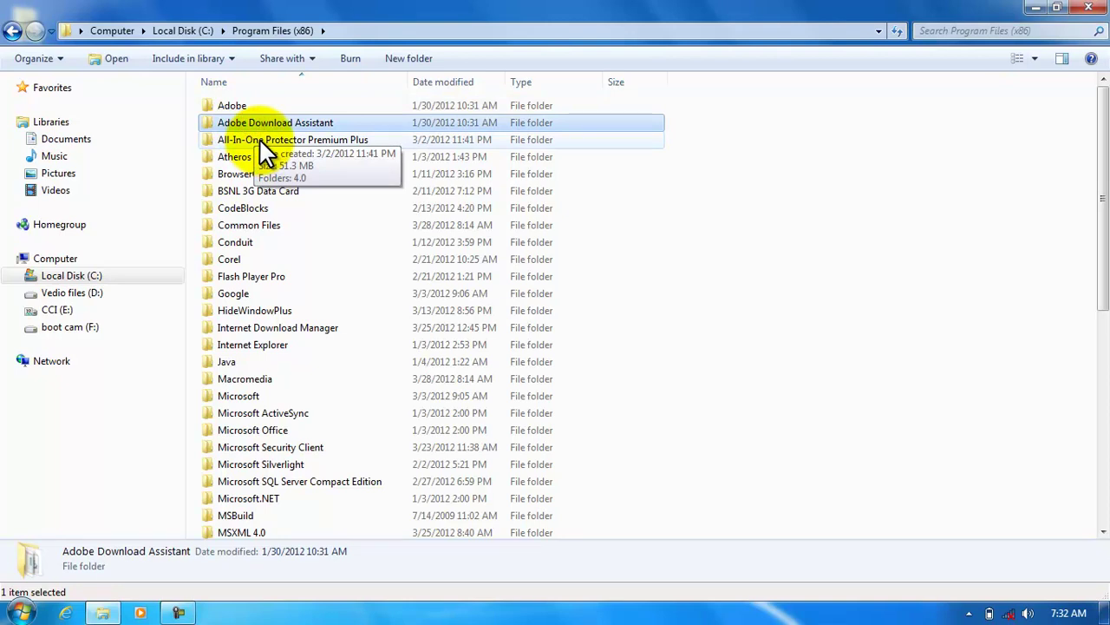
key("m")
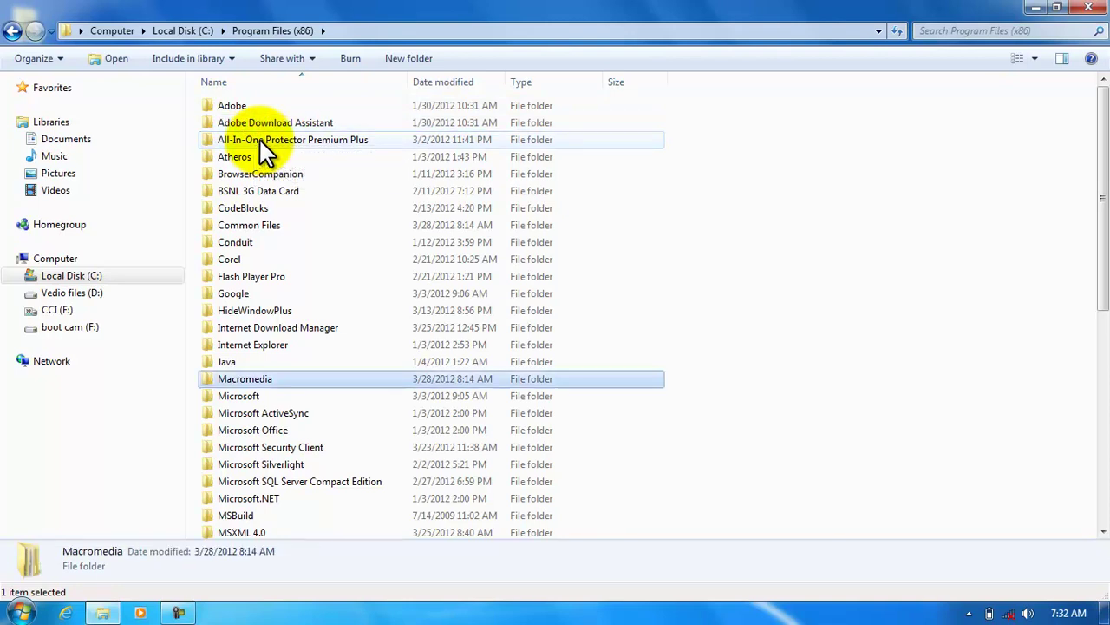
key("Down")
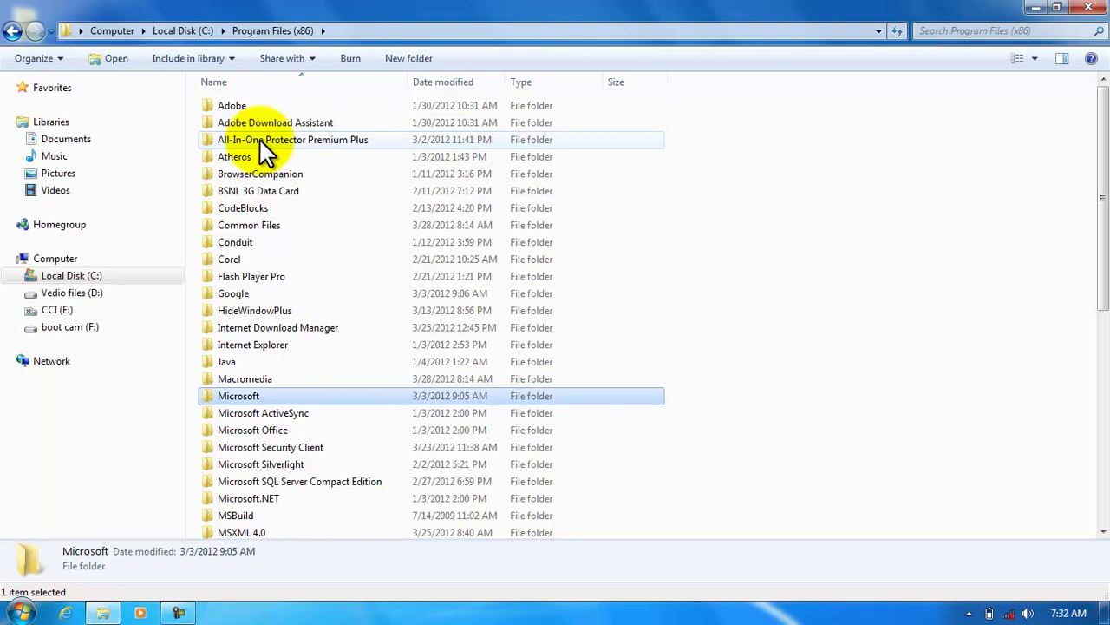
key("Down")
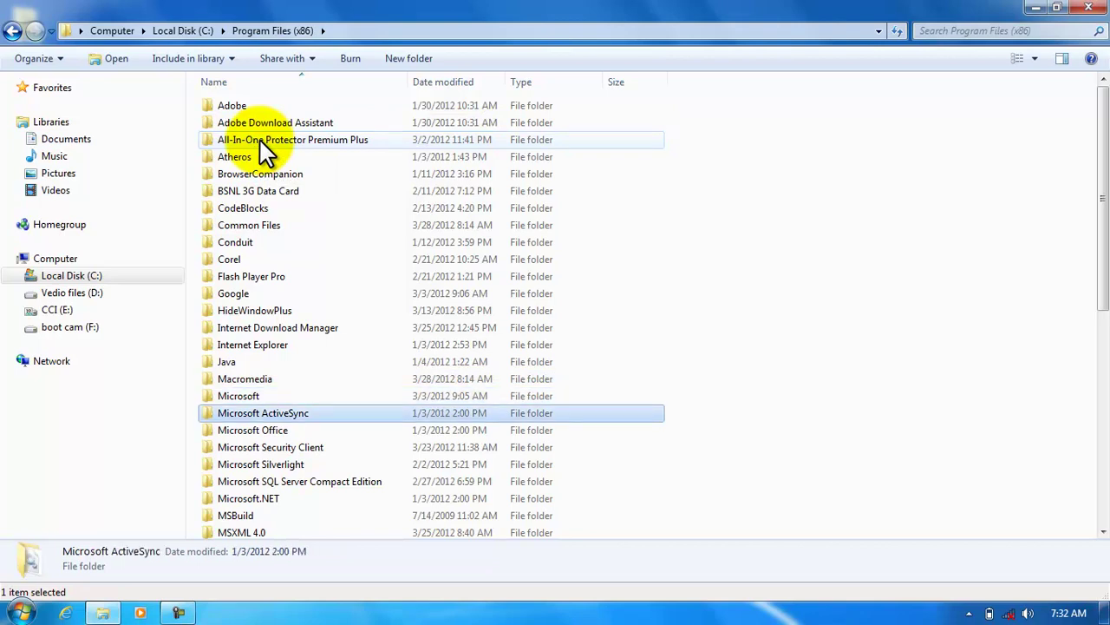
key("Down")
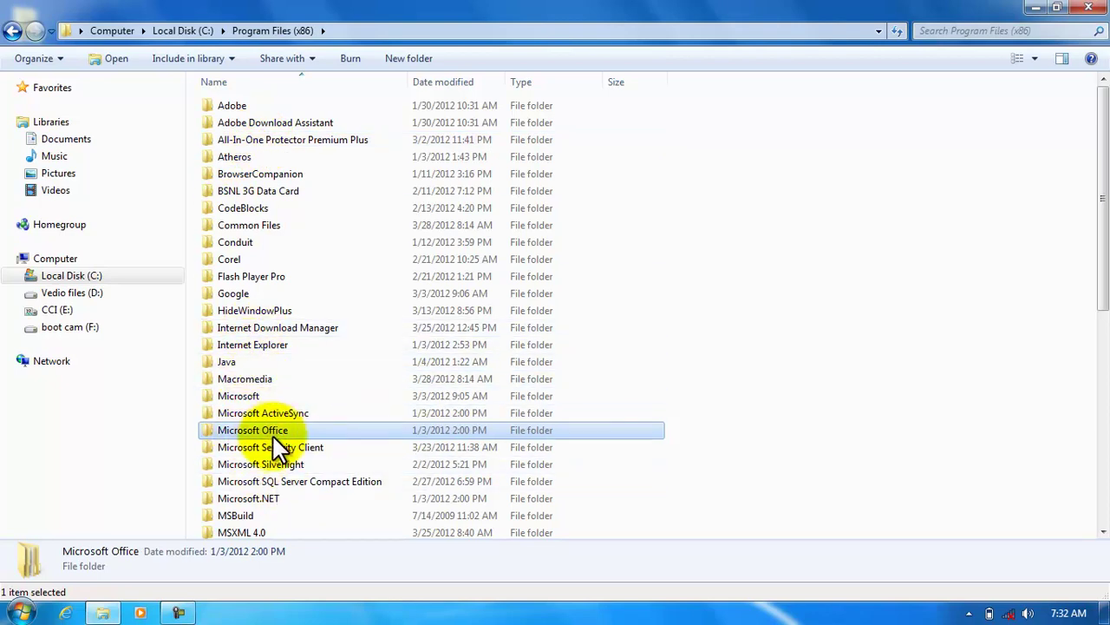
mouse_move(291, 433)
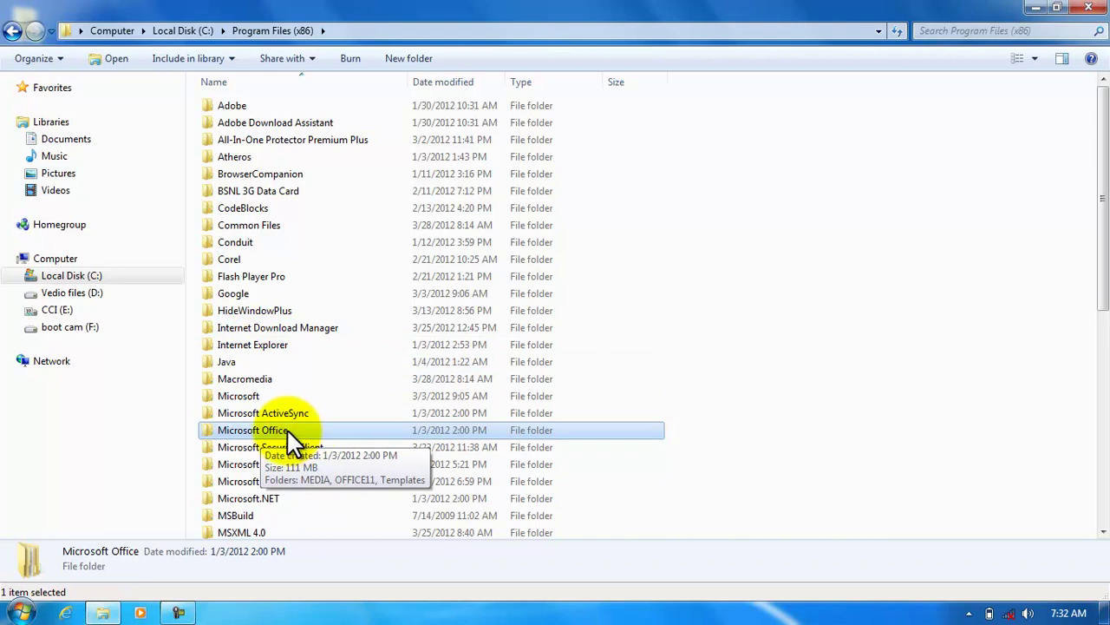
double_click(287, 430)
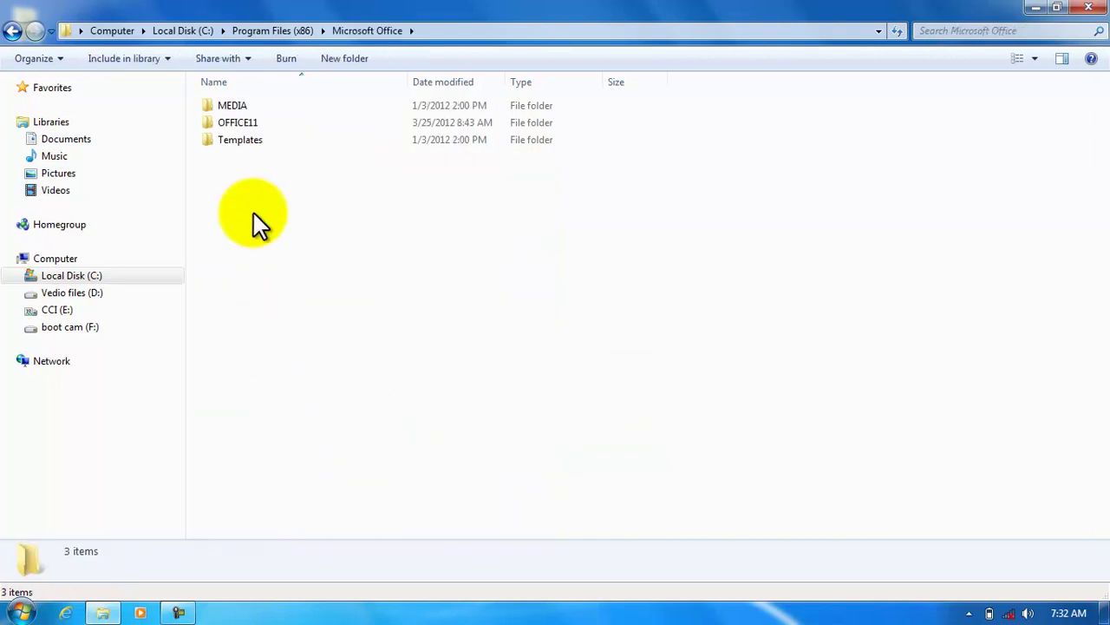
double_click(247, 124)
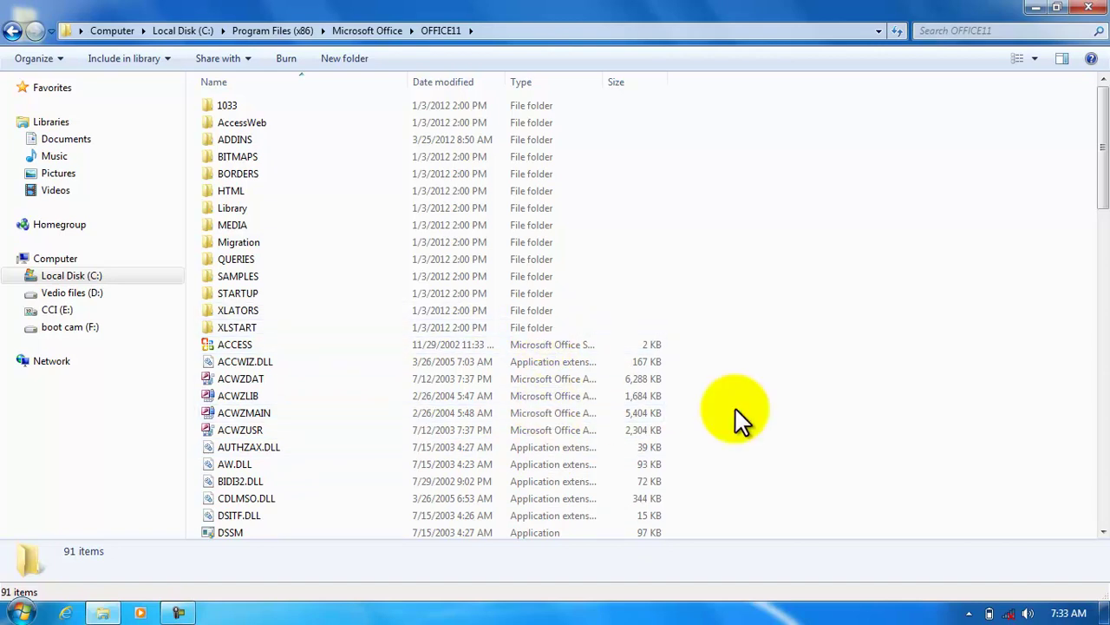
Examine the files of type Application in the OFFICE11 folder, including DSSM, EXCEL and MSACCESS
left_click_drag(1101, 156, 1106, 228)
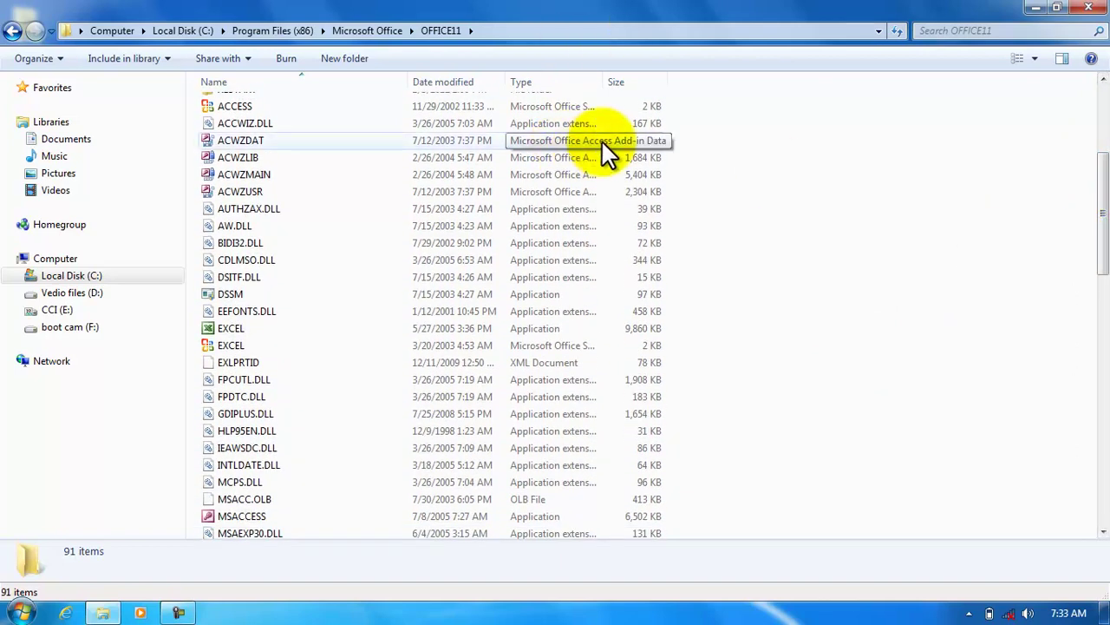
left_click(544, 296)
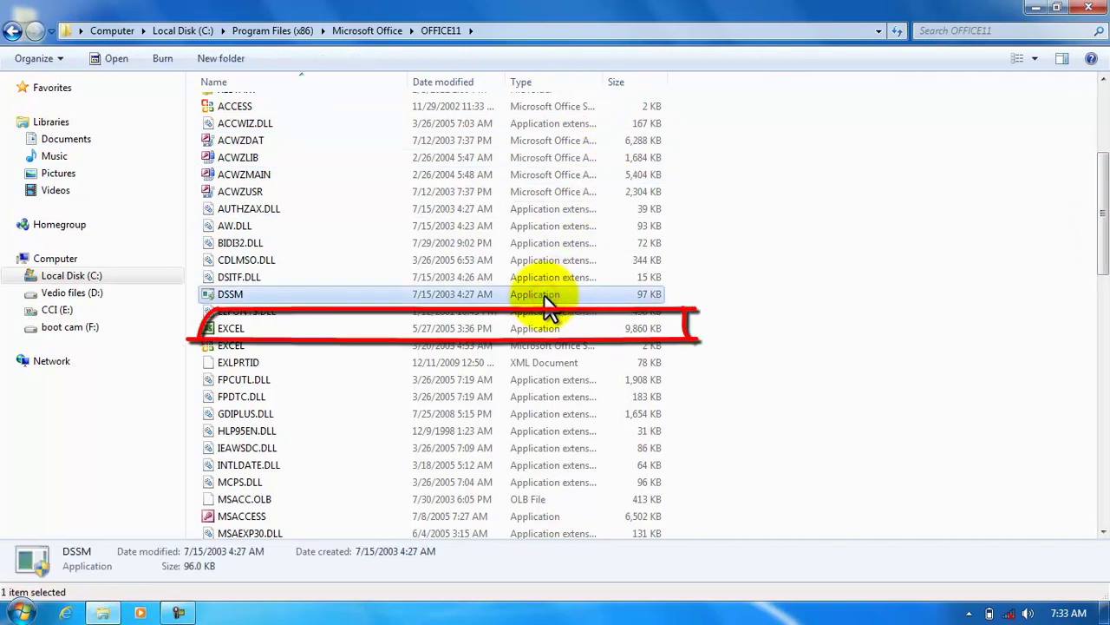
left_click(549, 335)
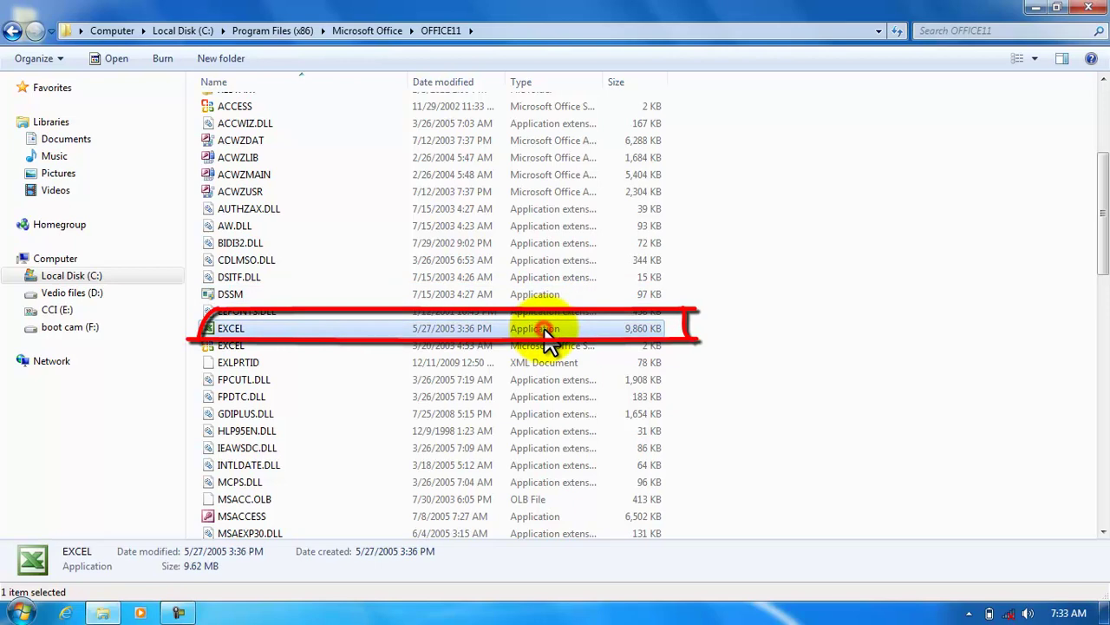
left_click(535, 518)
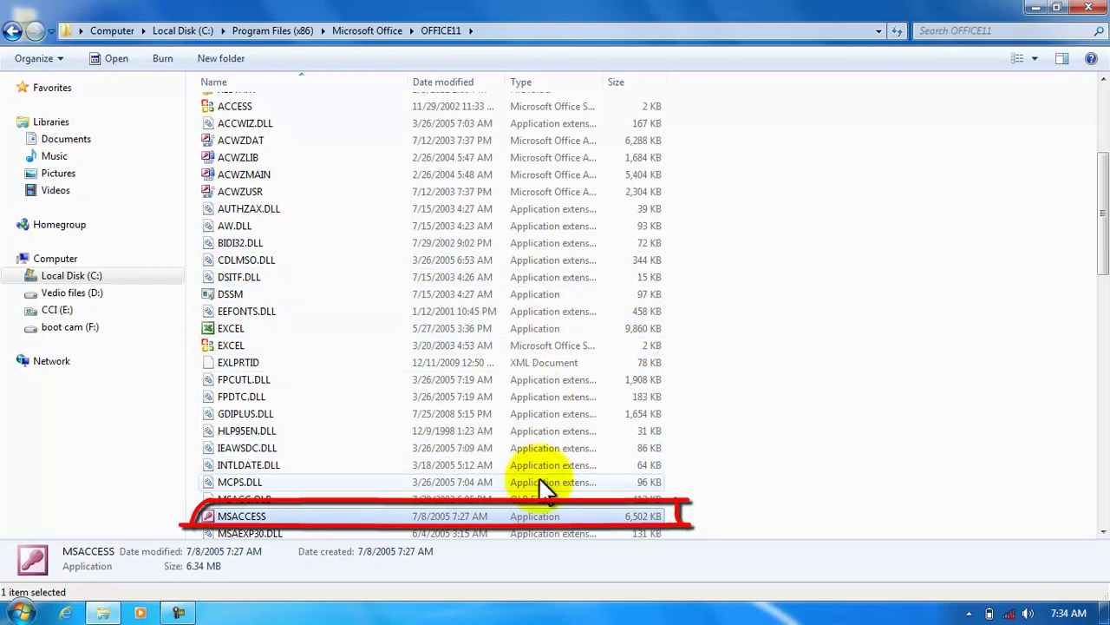
left_click(537, 300)
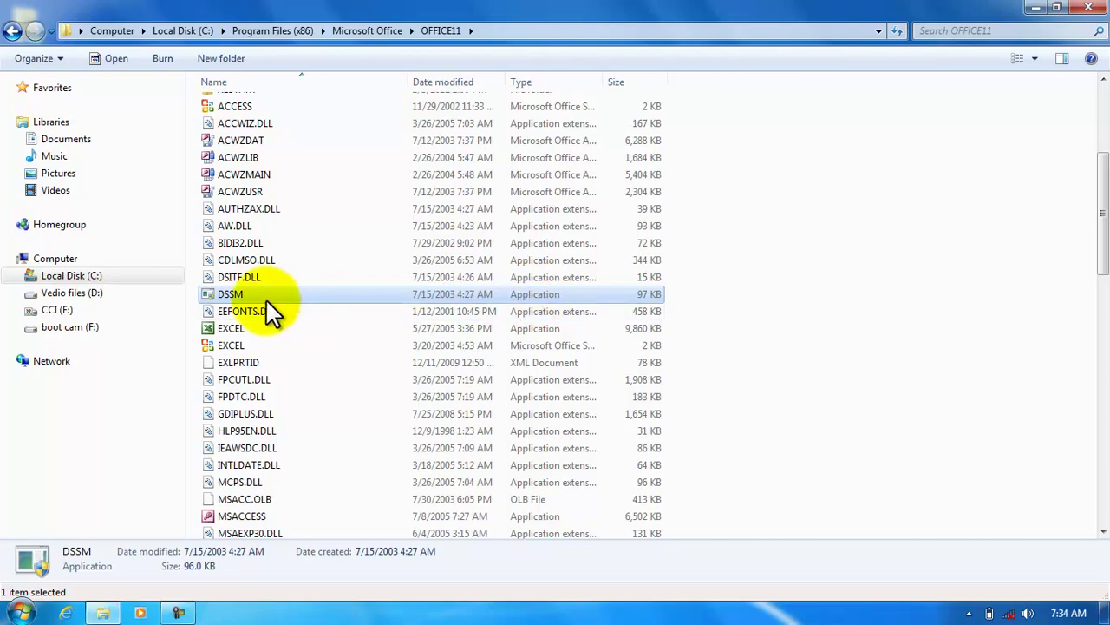
mouse_move(225, 291)
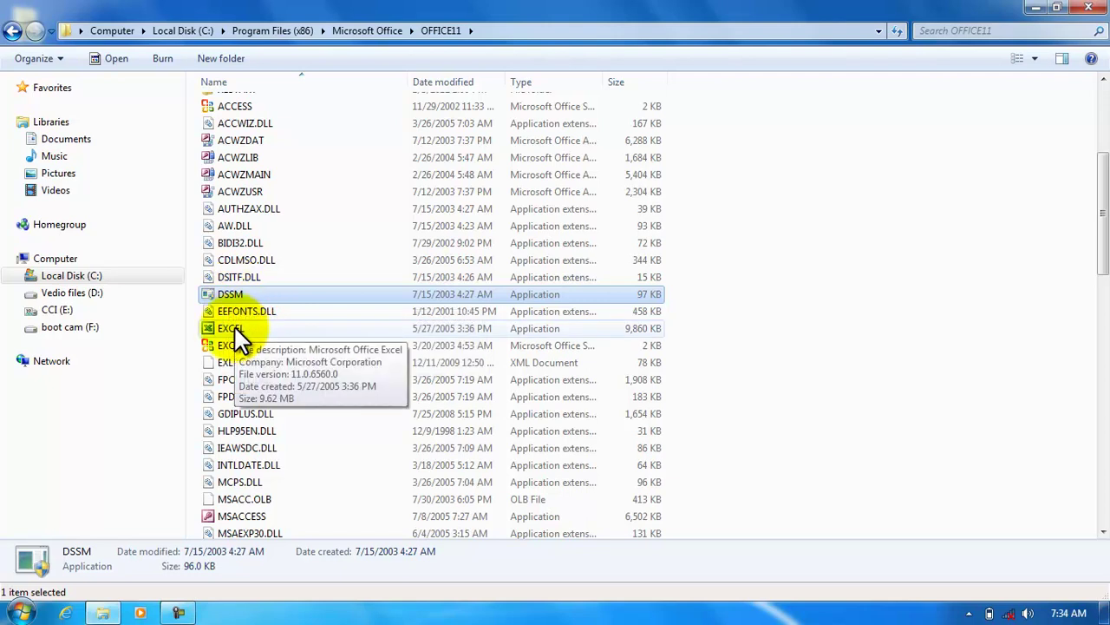
Select the EXCEL application file, launch Excel through the Run dialog with the command excel, and close it
left_click(238, 335)
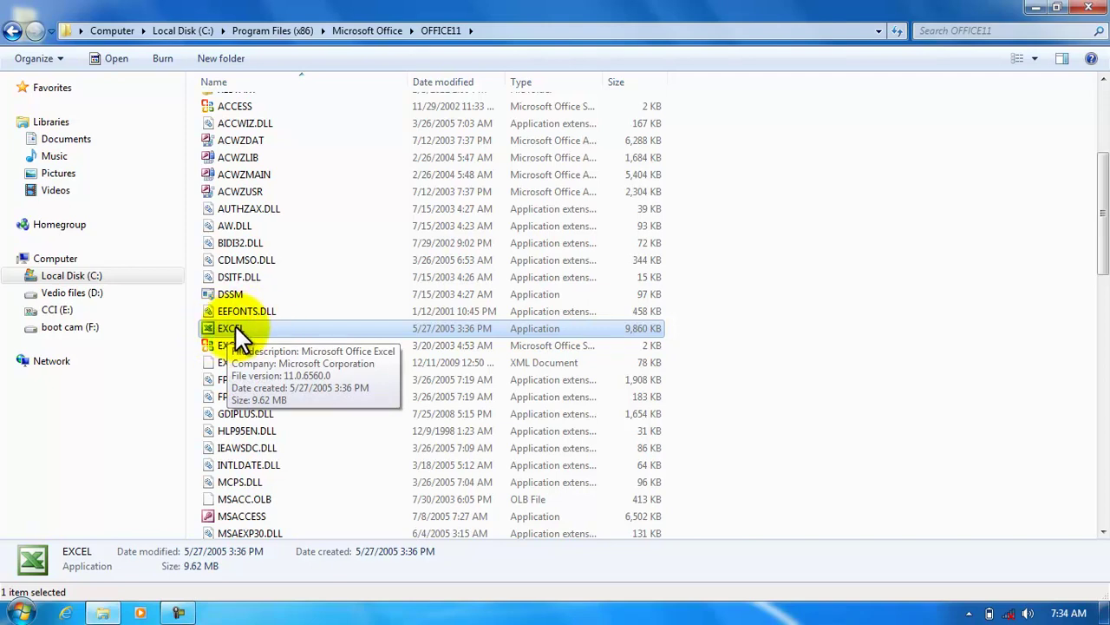
left_click(20, 613)
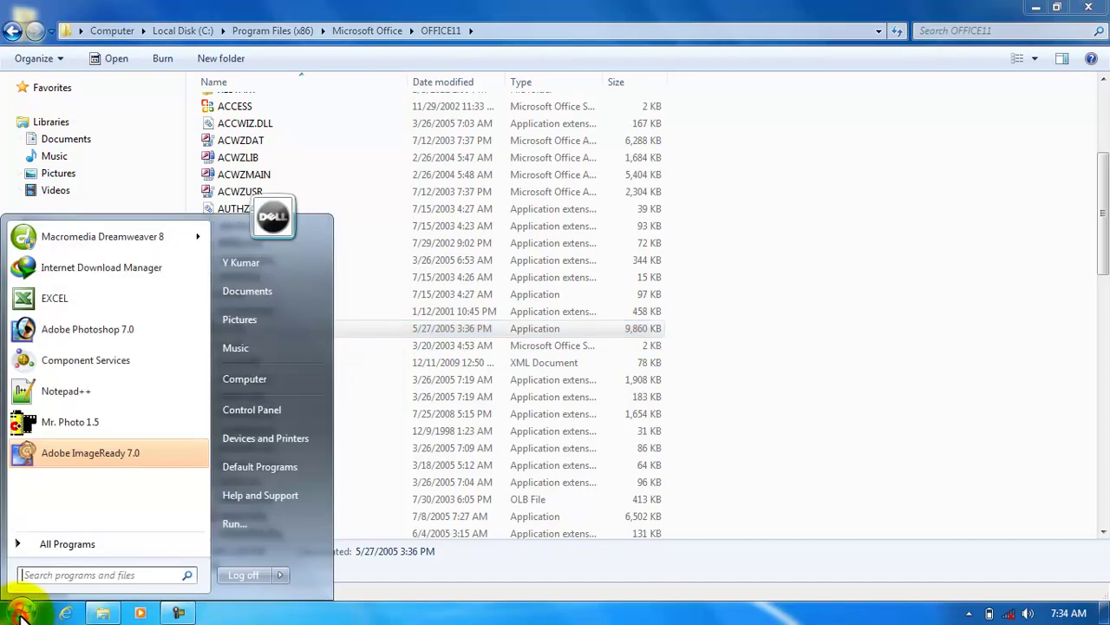
left_click(234, 524)
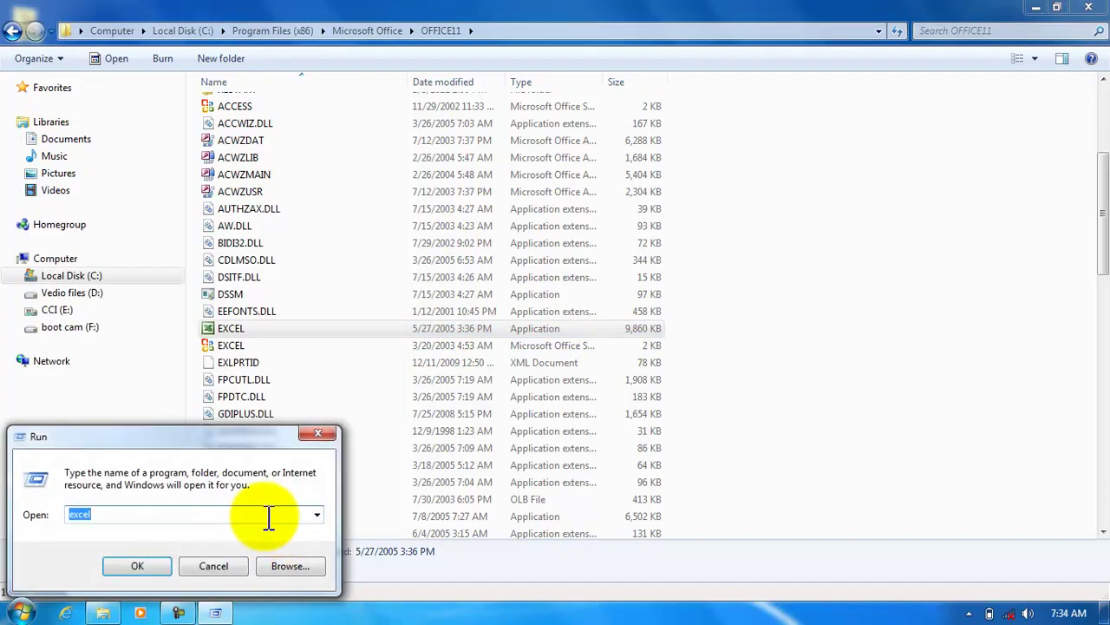
left_click(137, 564)
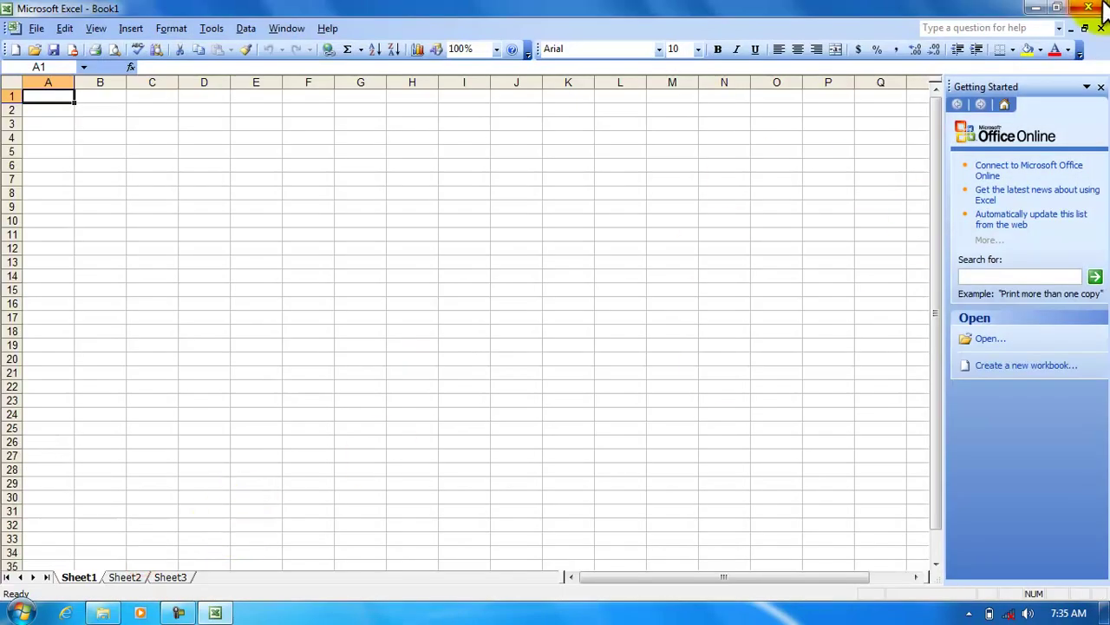
left_click(1089, 9)
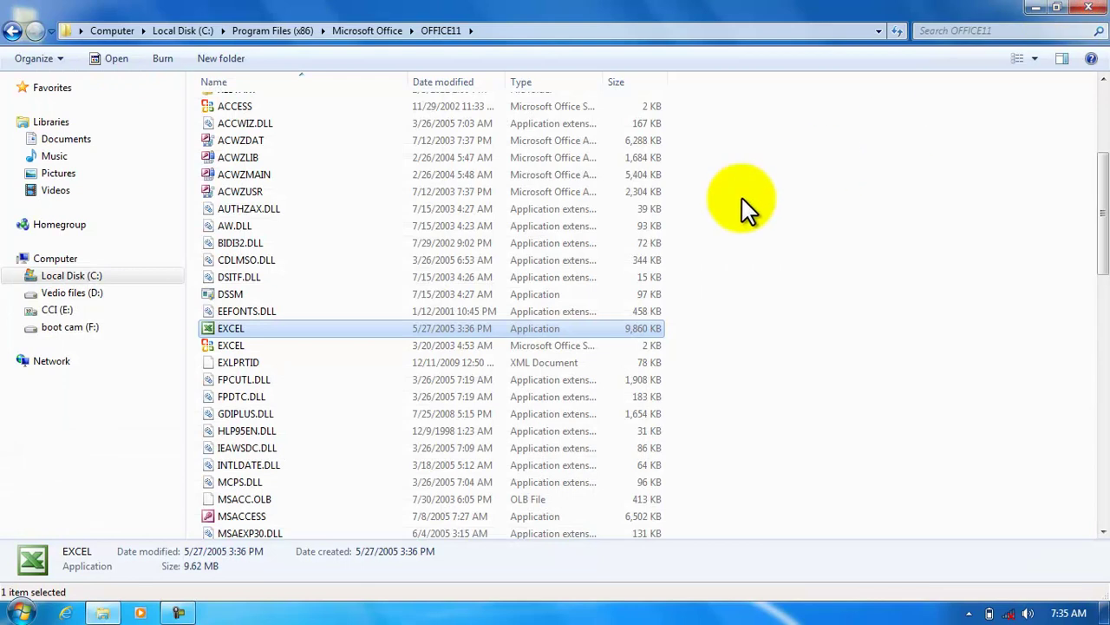
Select the MSACCESS application file and launch Access through the Run dialog with the command msaccess
left_click(520, 516)
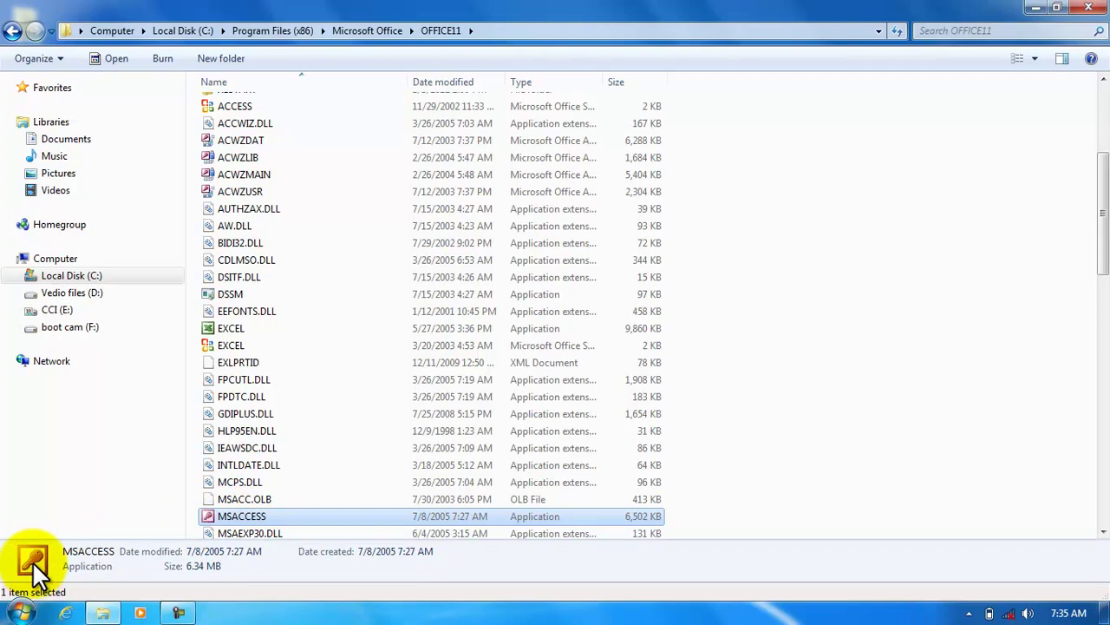
left_click(17, 612)
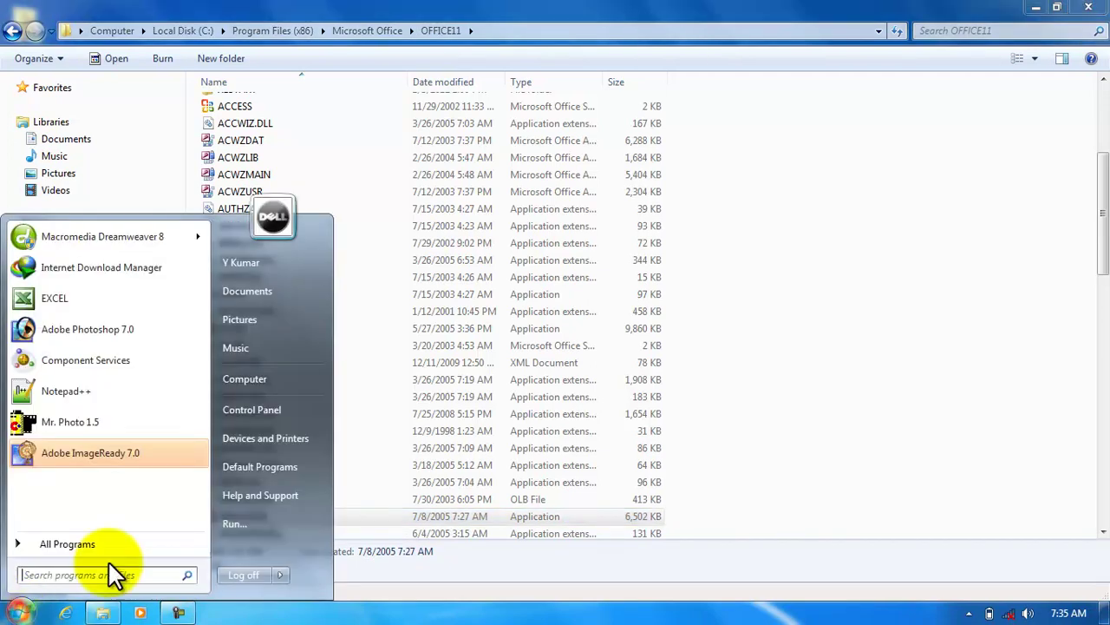
left_click(240, 528)
type("msa")
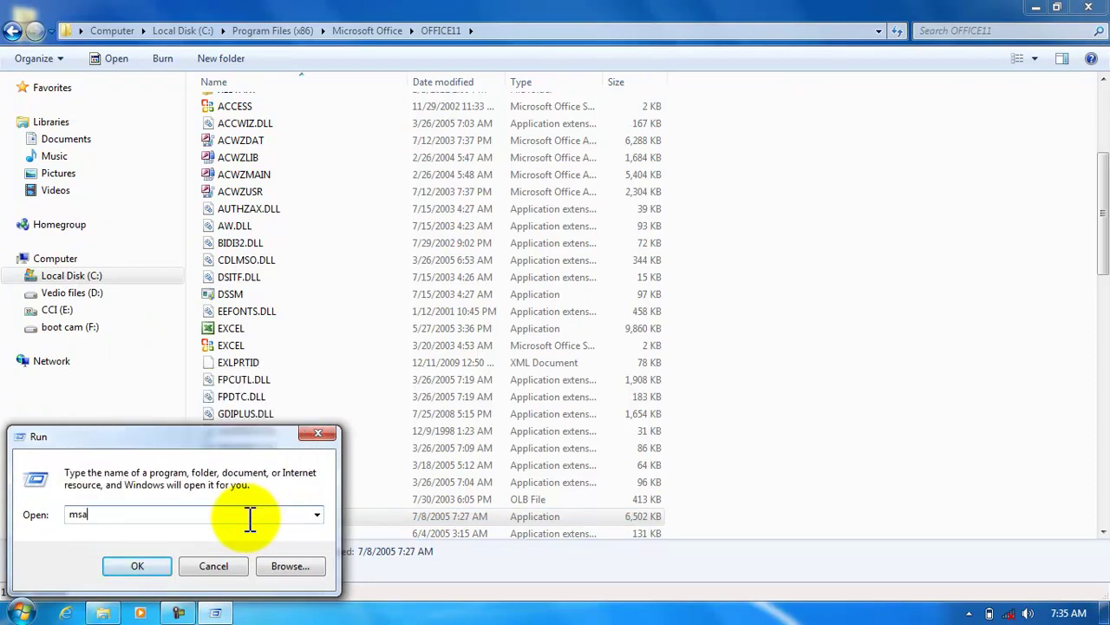
type("ccess")
left_click(131, 565)
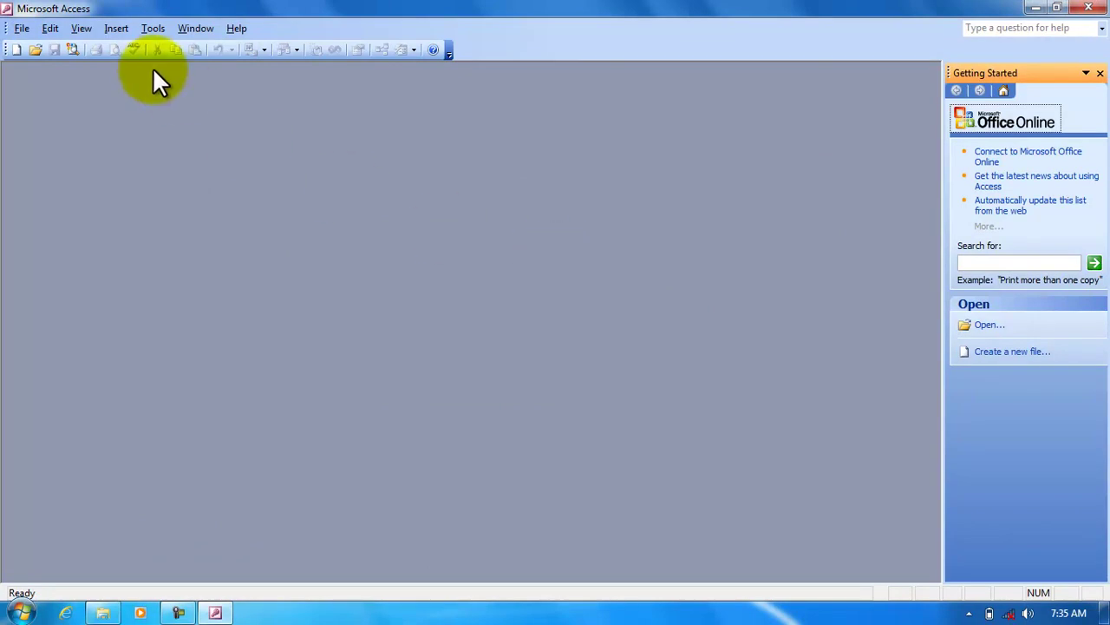
Create a blank Access database in My Documents with the suggested file name
left_click(20, 28)
left_click(31, 45)
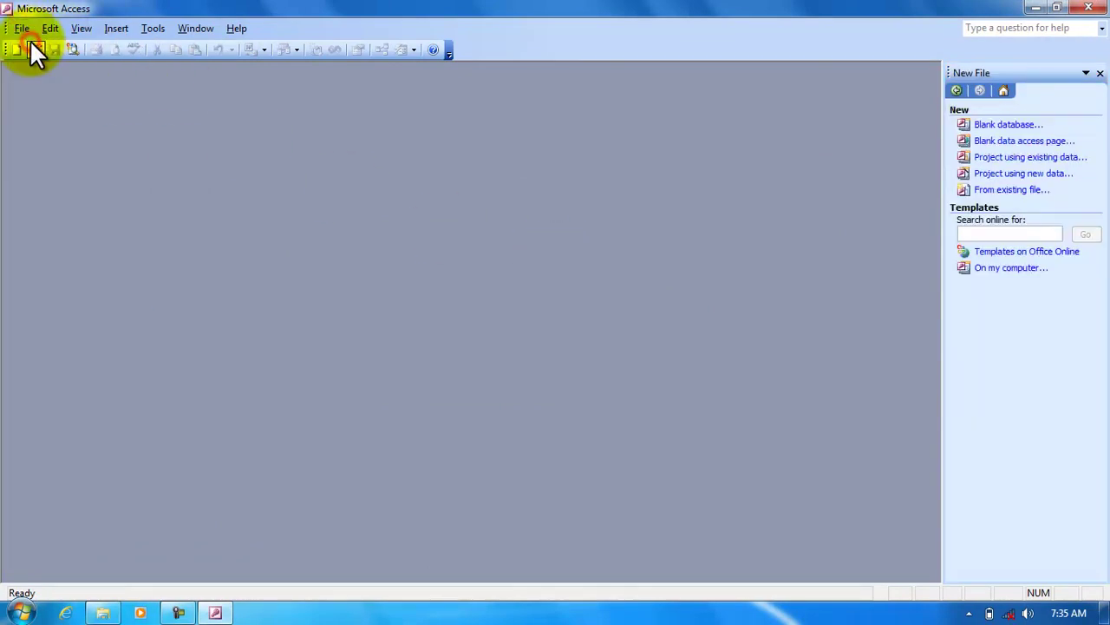
left_click(1031, 128)
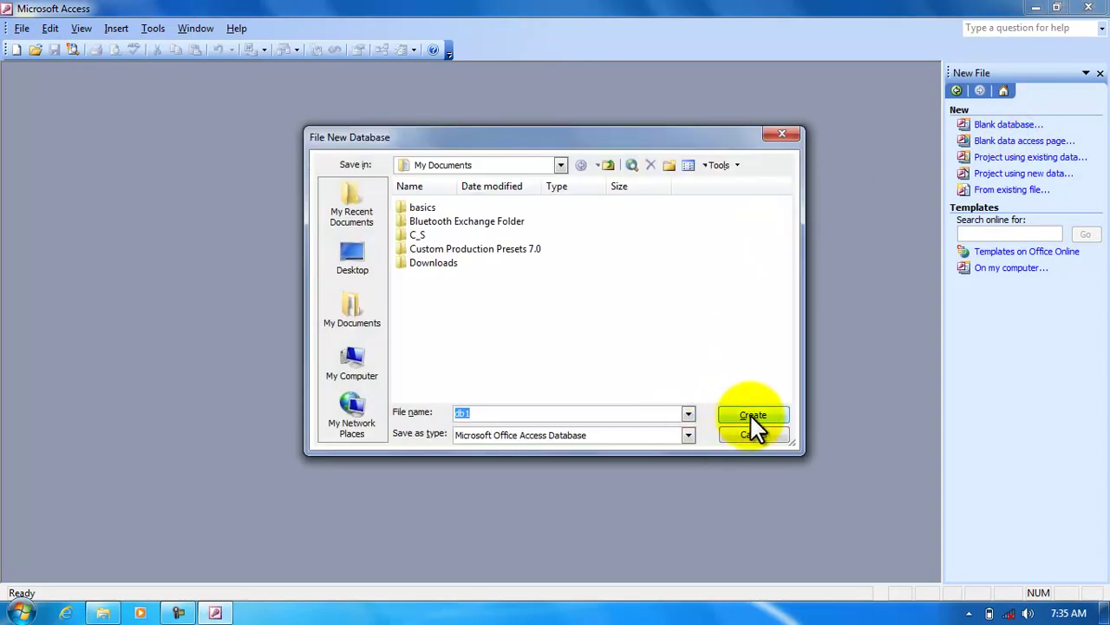
left_click(750, 416)
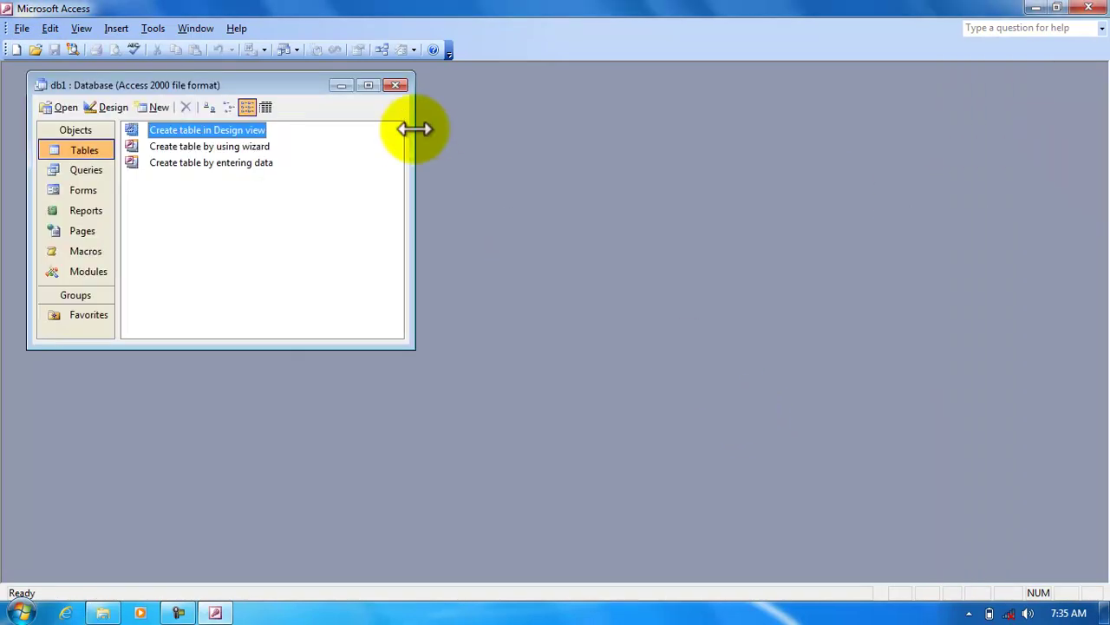
Maximize the new database window in Access and close the program
left_click(369, 85)
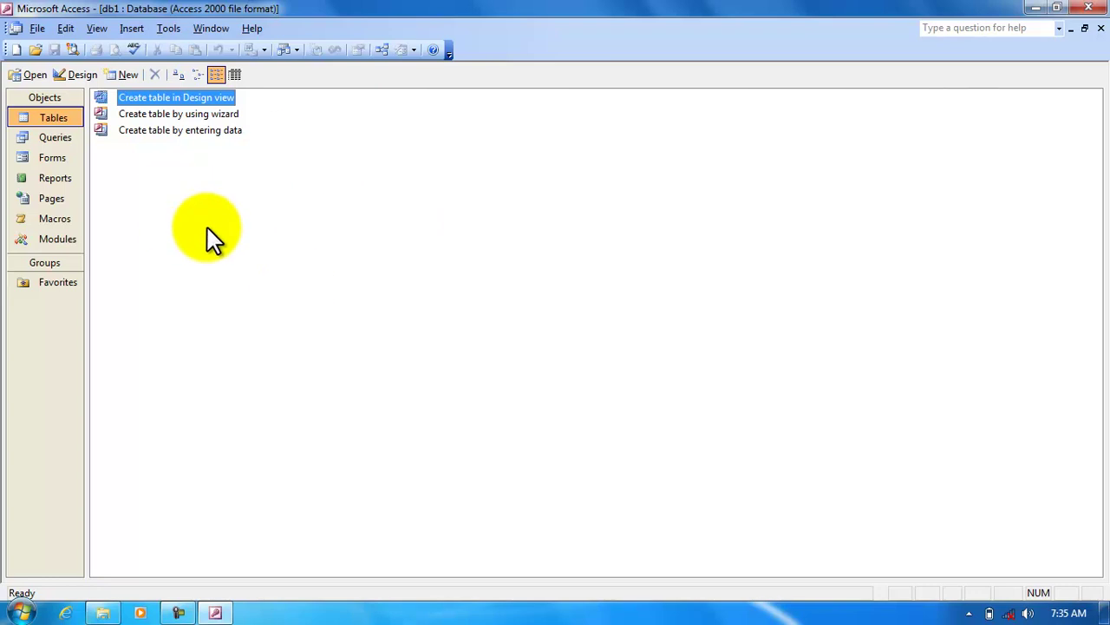
left_click(1089, 8)
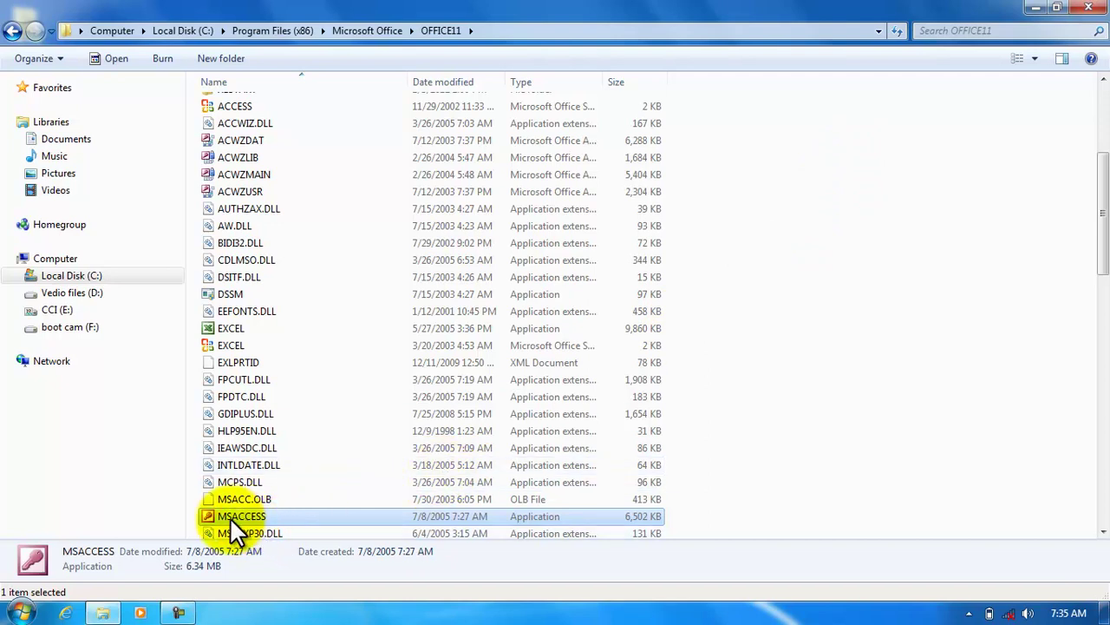
Examine the application files EXCEL, MSACCESS, MSOHTMED, MSTORDB, MSTORE and OIS in the OFFICE11 folder
mouse_move(235, 516)
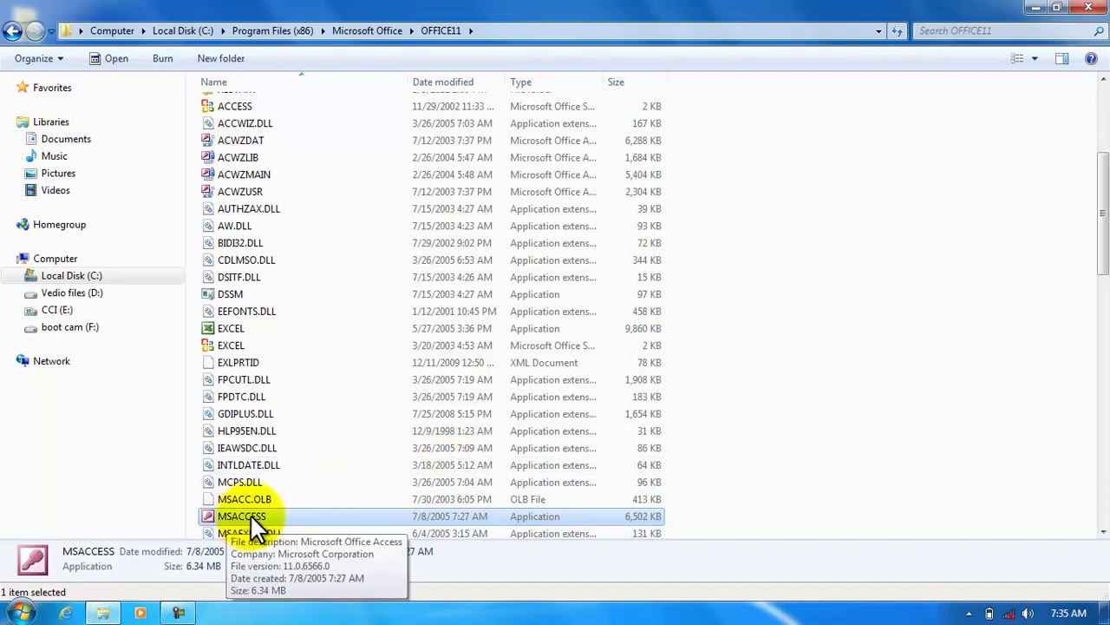
left_click(223, 327)
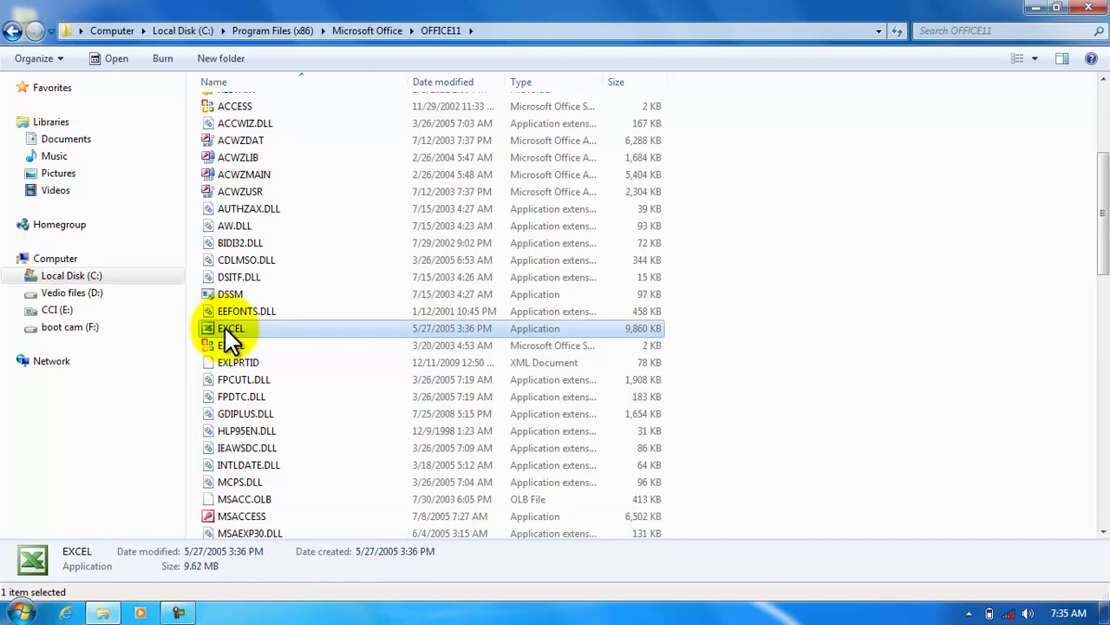
left_click(250, 517)
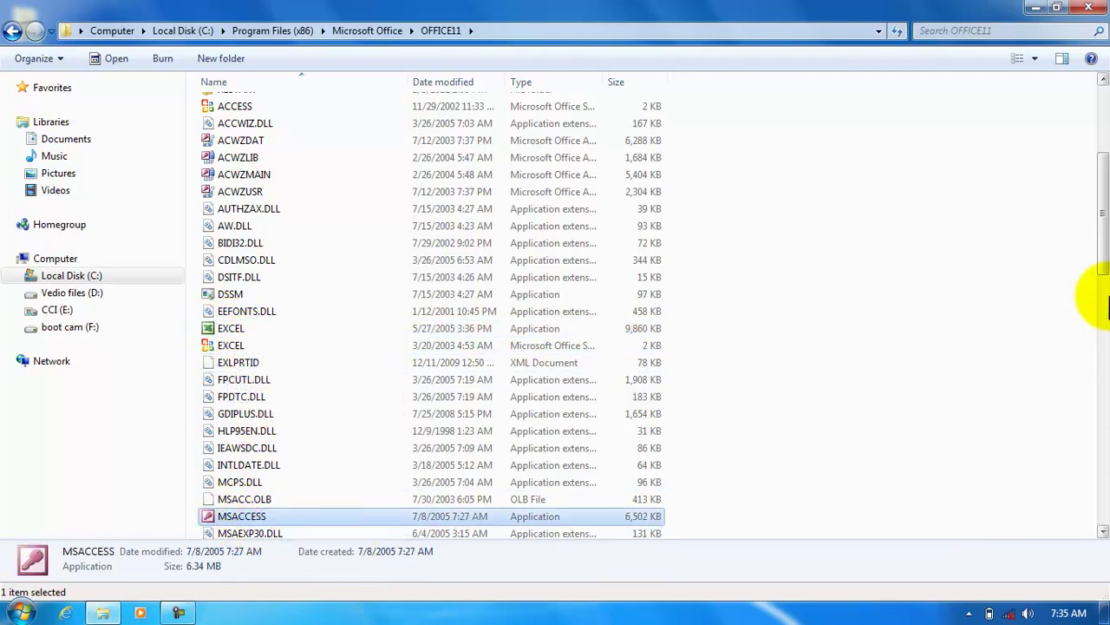
left_click_drag(1104, 252, 1104, 367)
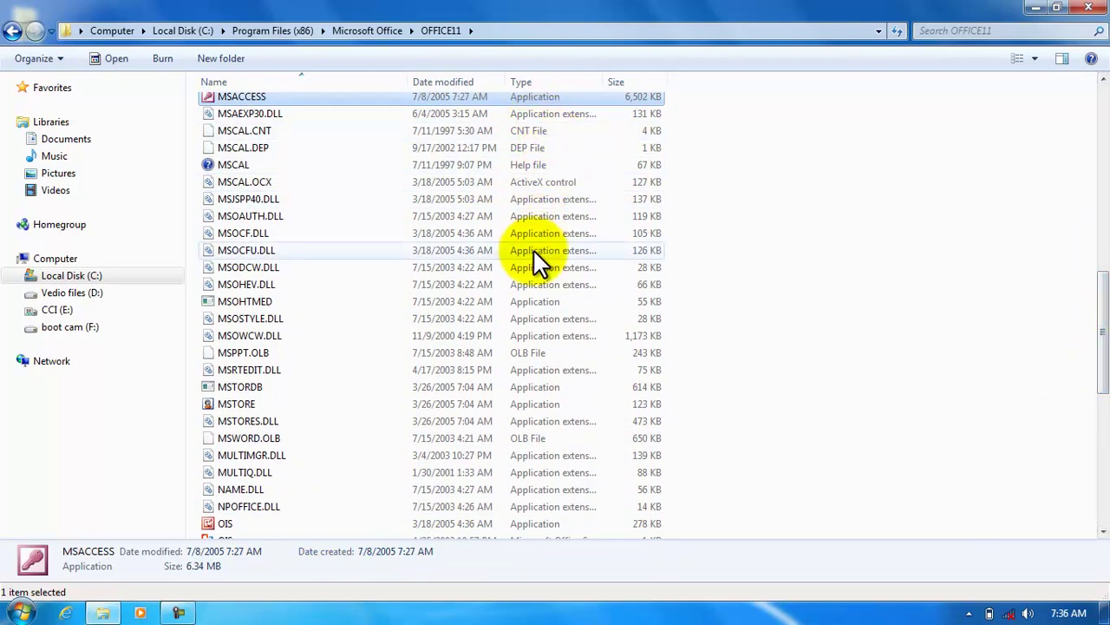
left_click(535, 310)
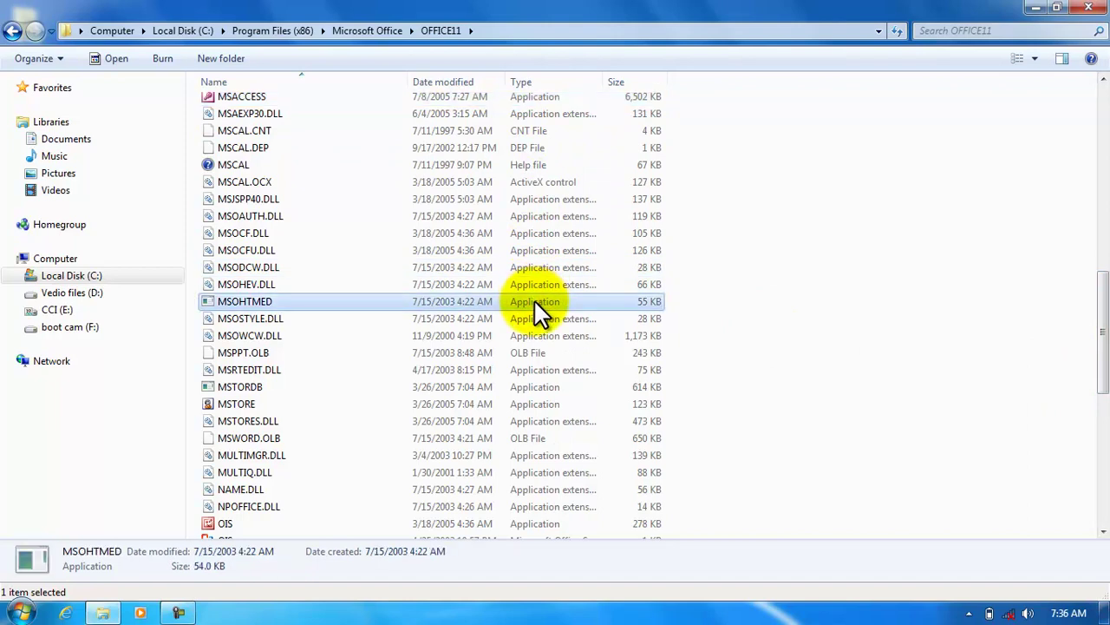
left_click(534, 386)
left_click(539, 403)
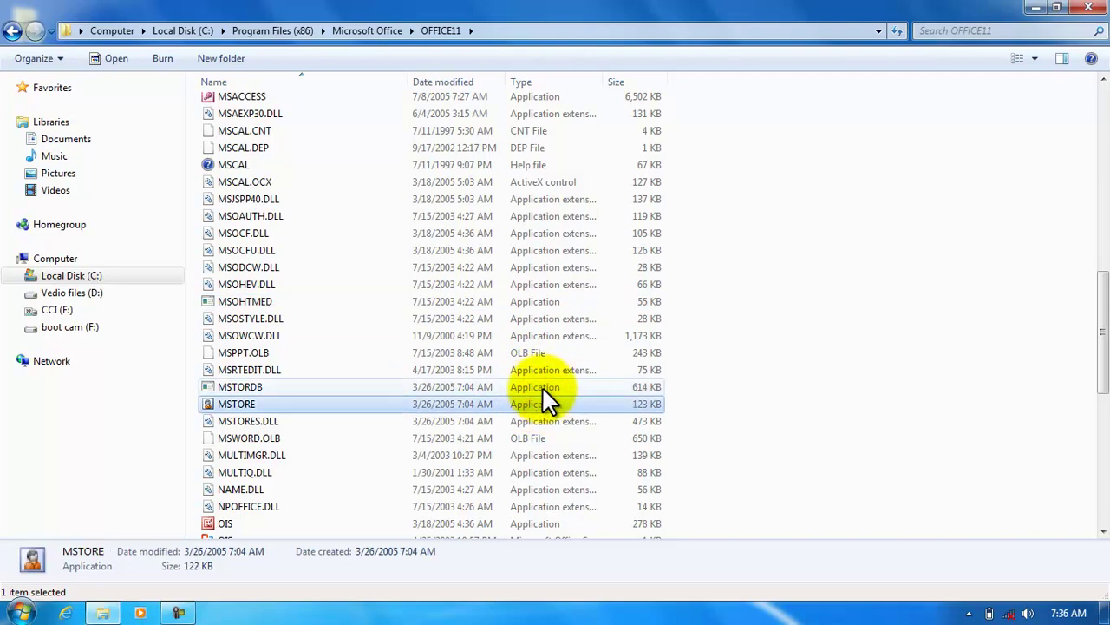
left_click(526, 302)
mouse_move(246, 297)
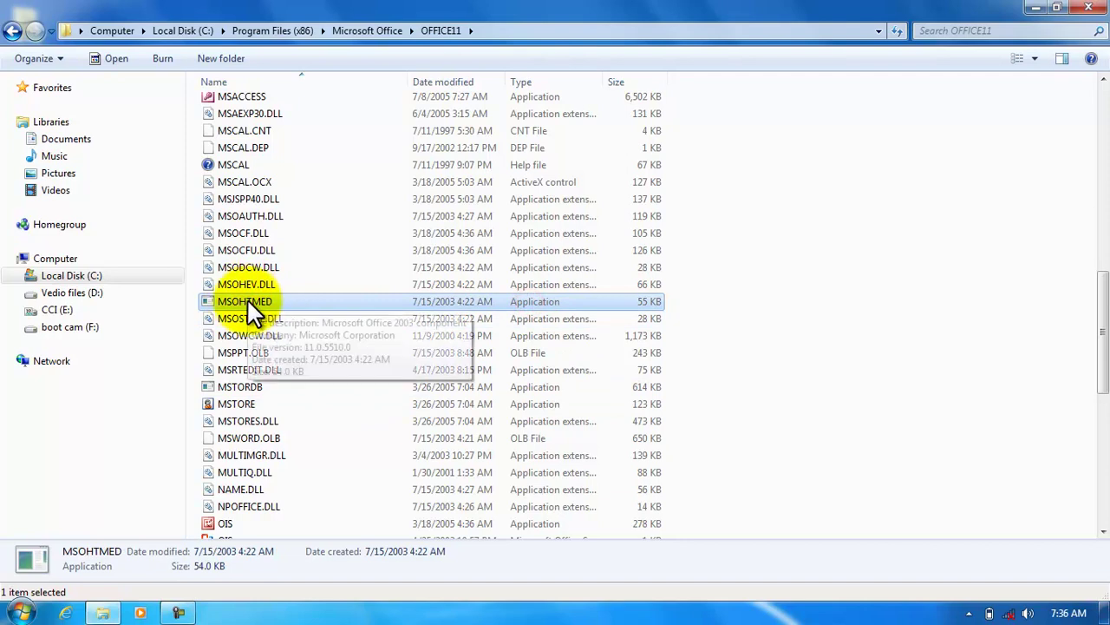
left_click(243, 386)
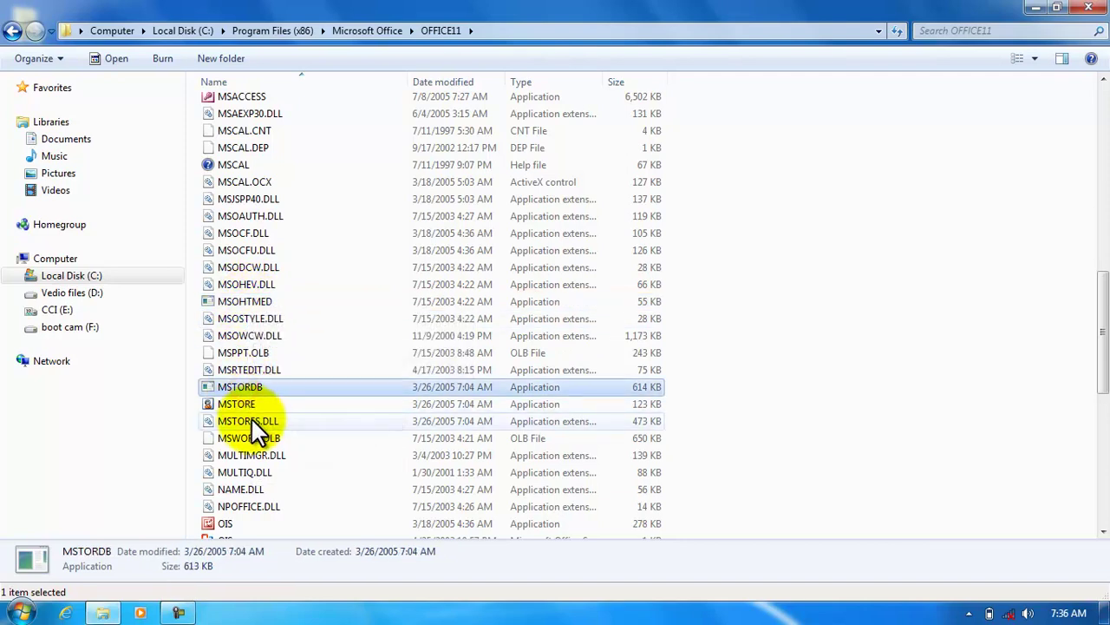
left_click(245, 403)
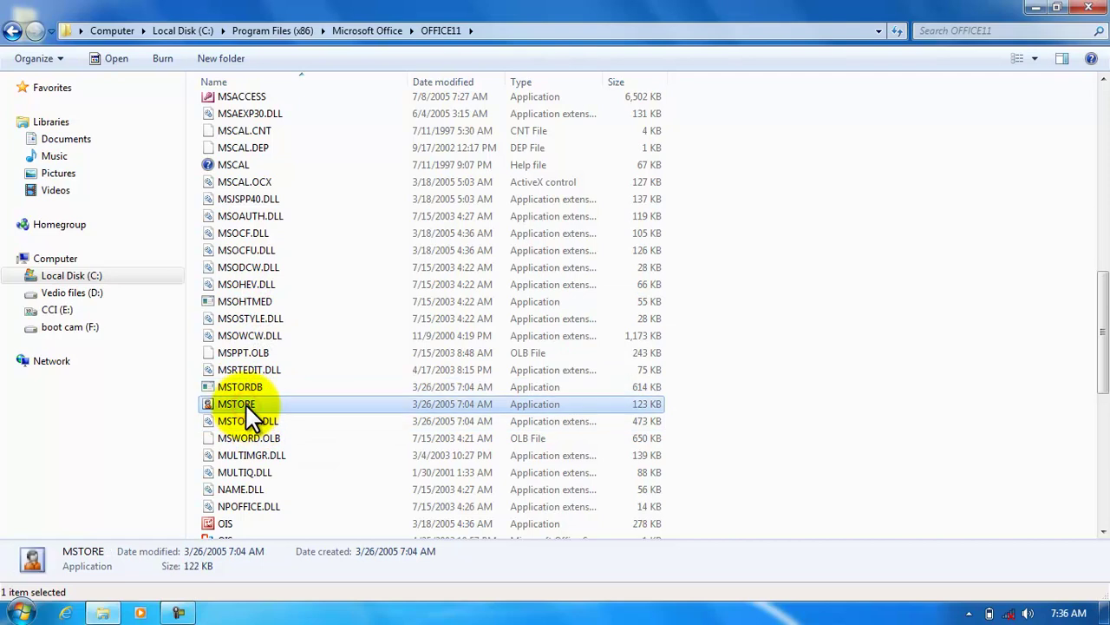
left_click(524, 521)
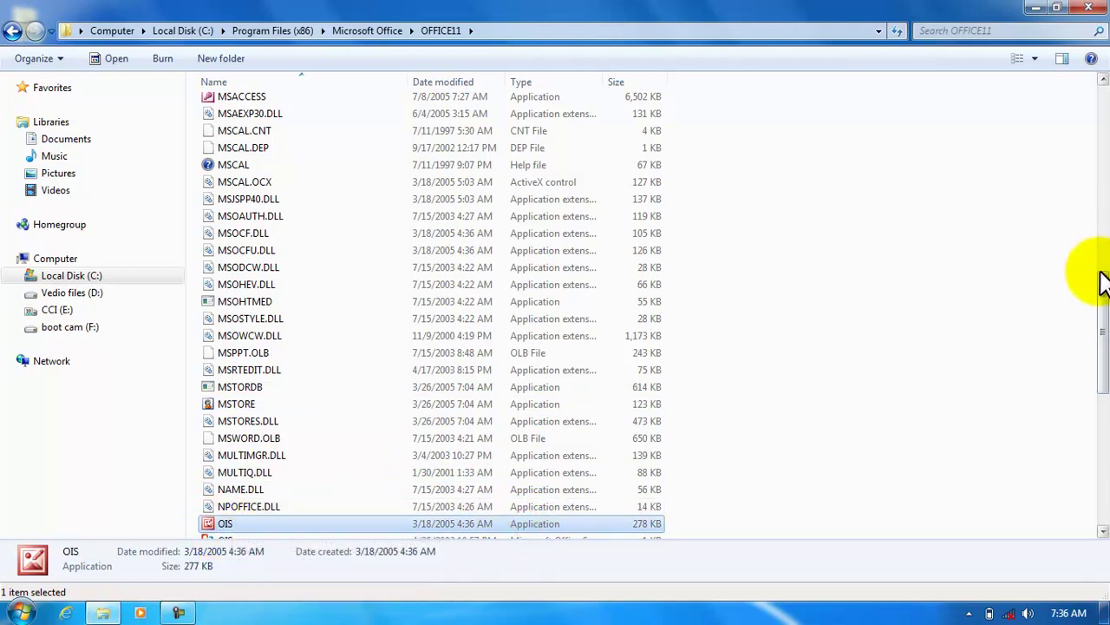
Check the file type and description in the properties of the POWERPNT application file, closing them without changes
left_click_drag(1102, 303, 1104, 421)
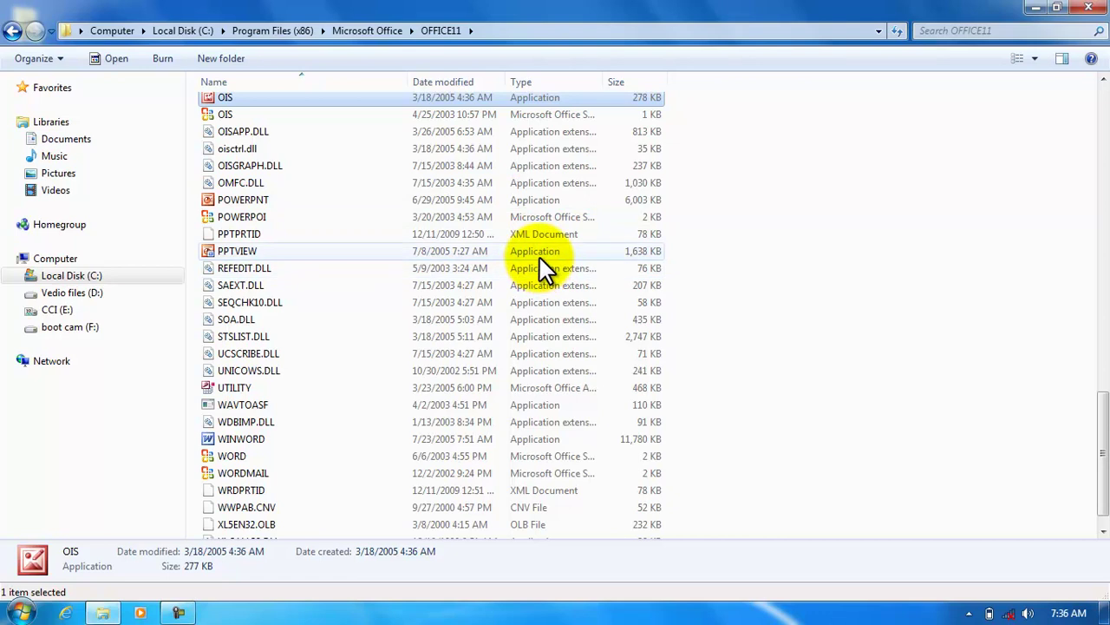
left_click(208, 199)
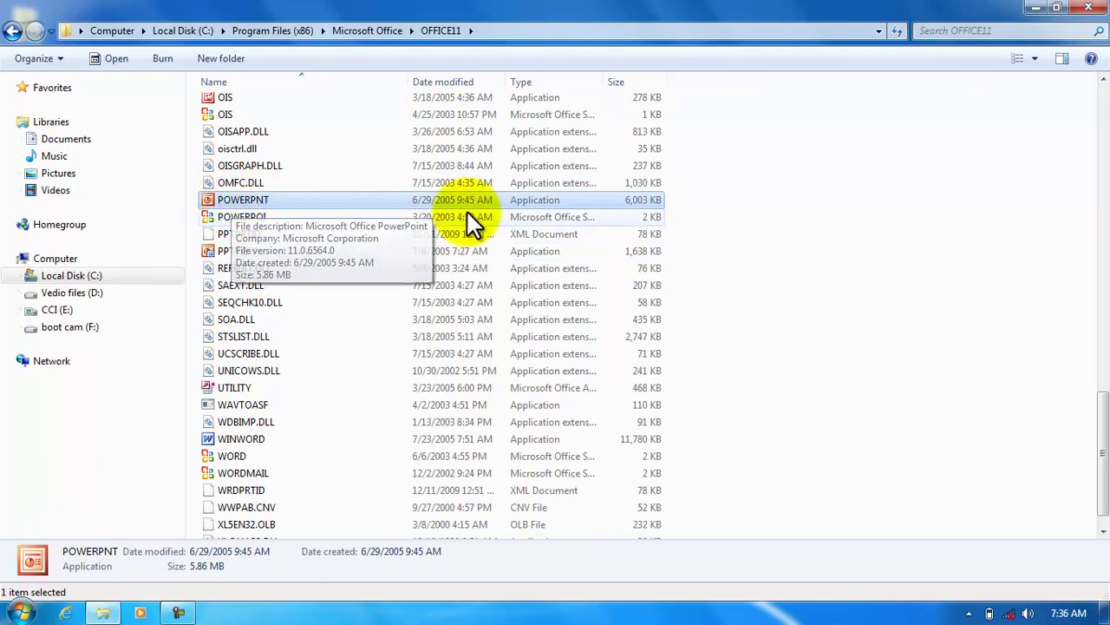
right_click(561, 198)
left_click(611, 547)
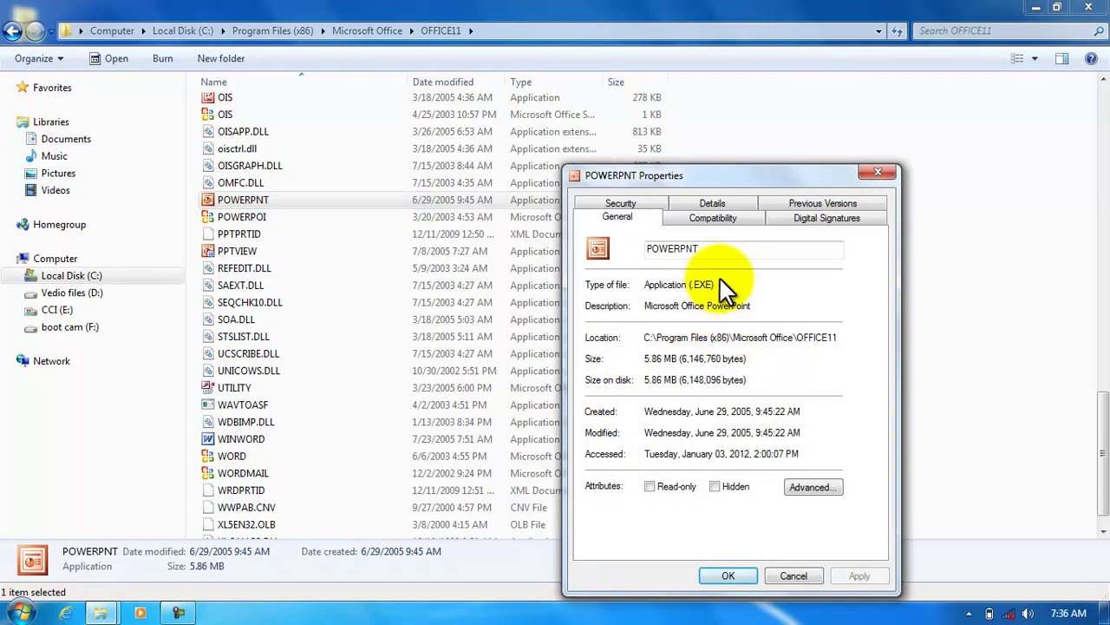
double_click(697, 285)
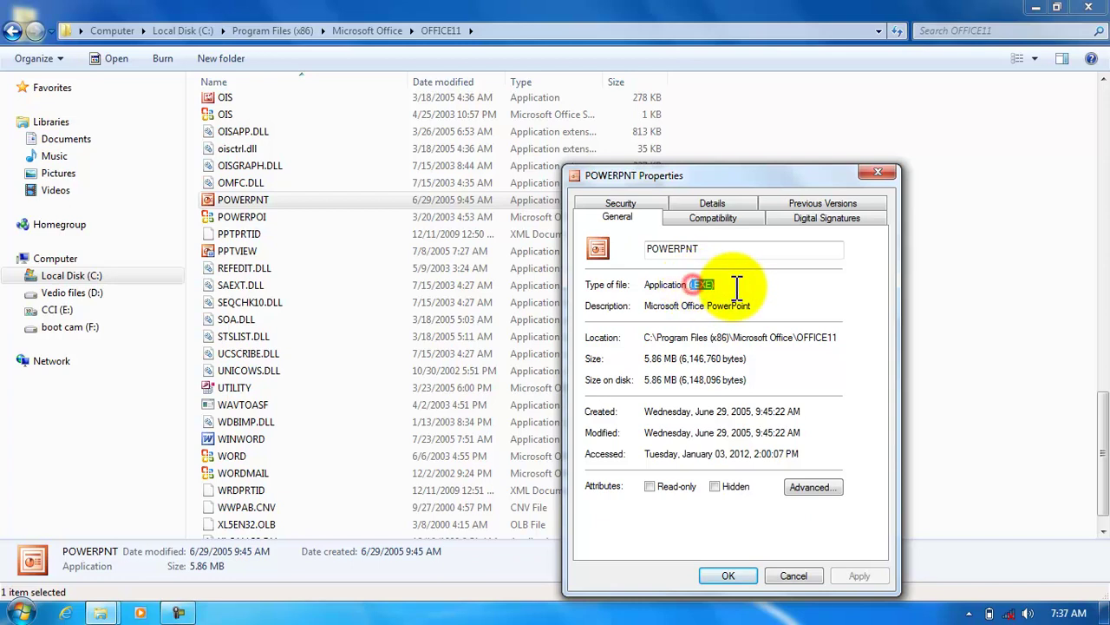
left_click_drag(653, 307, 760, 305)
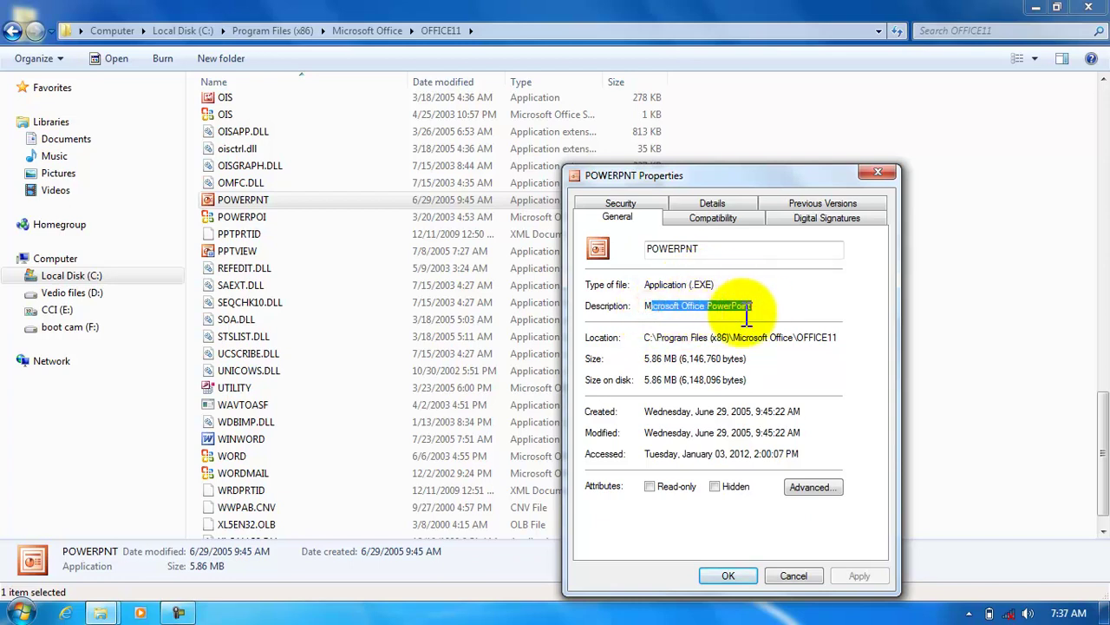
left_click_drag(642, 306, 769, 308)
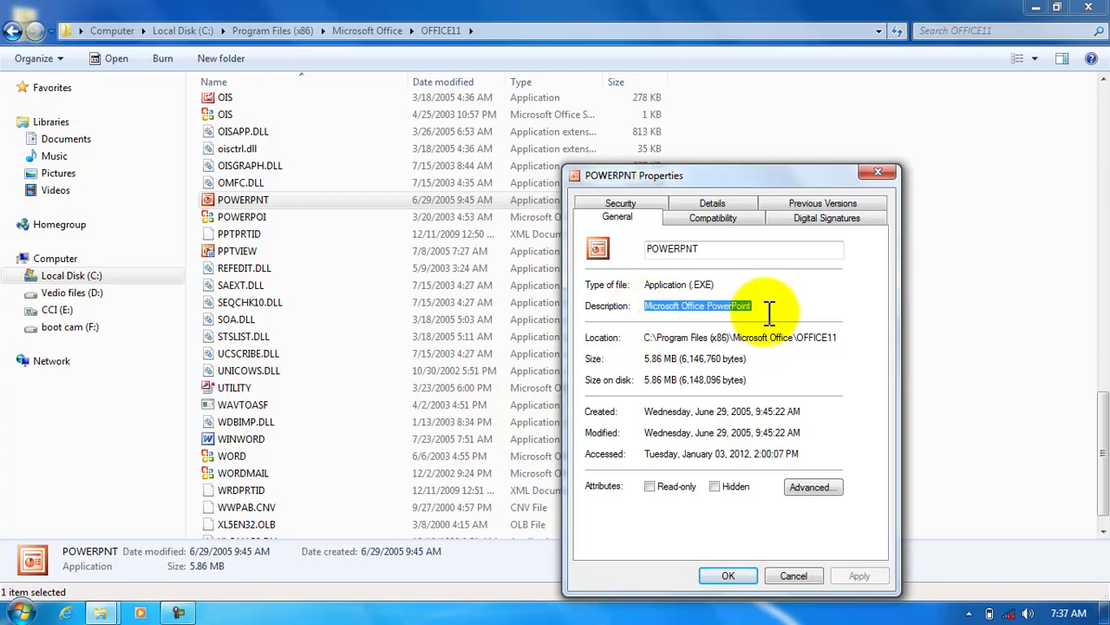
left_click(794, 575)
Launch PowerPoint through the Run dialog with the command powerpnt, move its window up, and close it
mouse_move(230, 198)
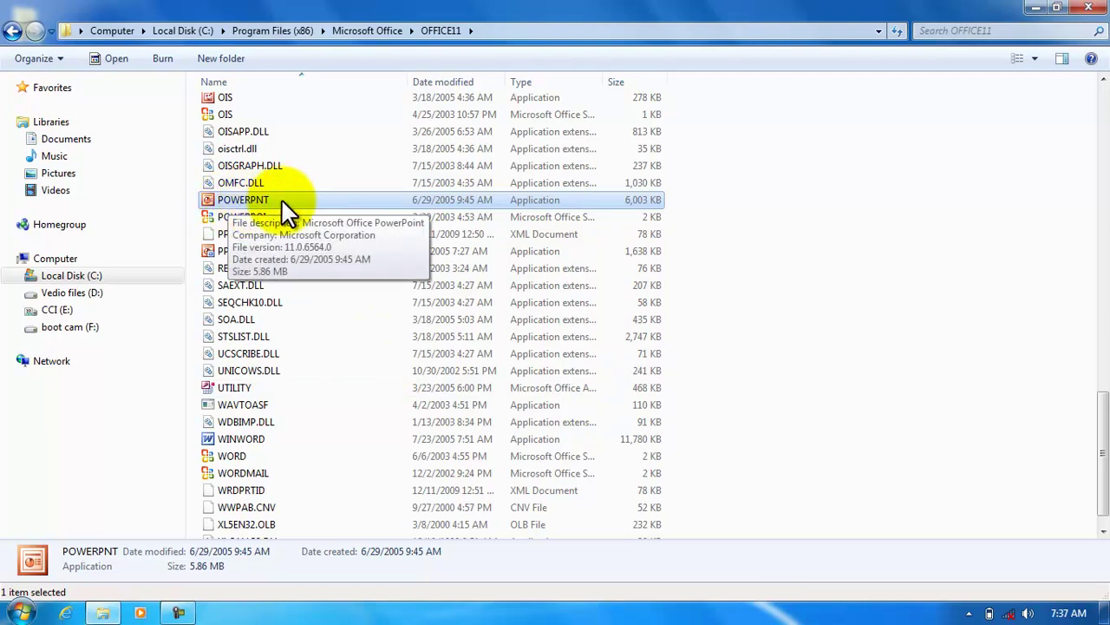
left_click(19, 611)
left_click(236, 523)
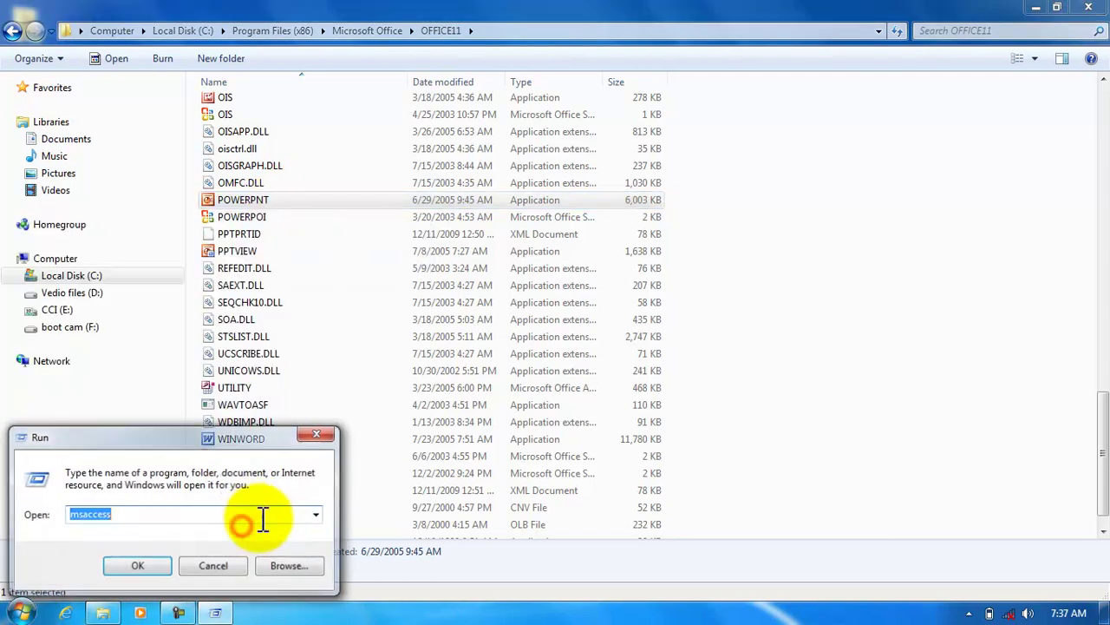
type("powerpnt")
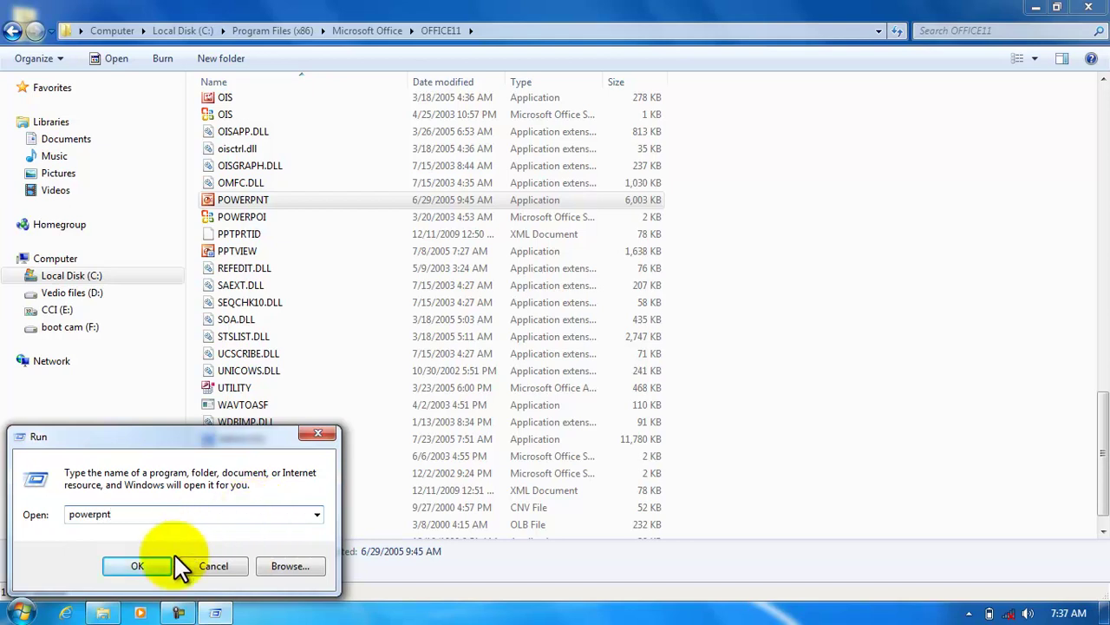
left_click(143, 566)
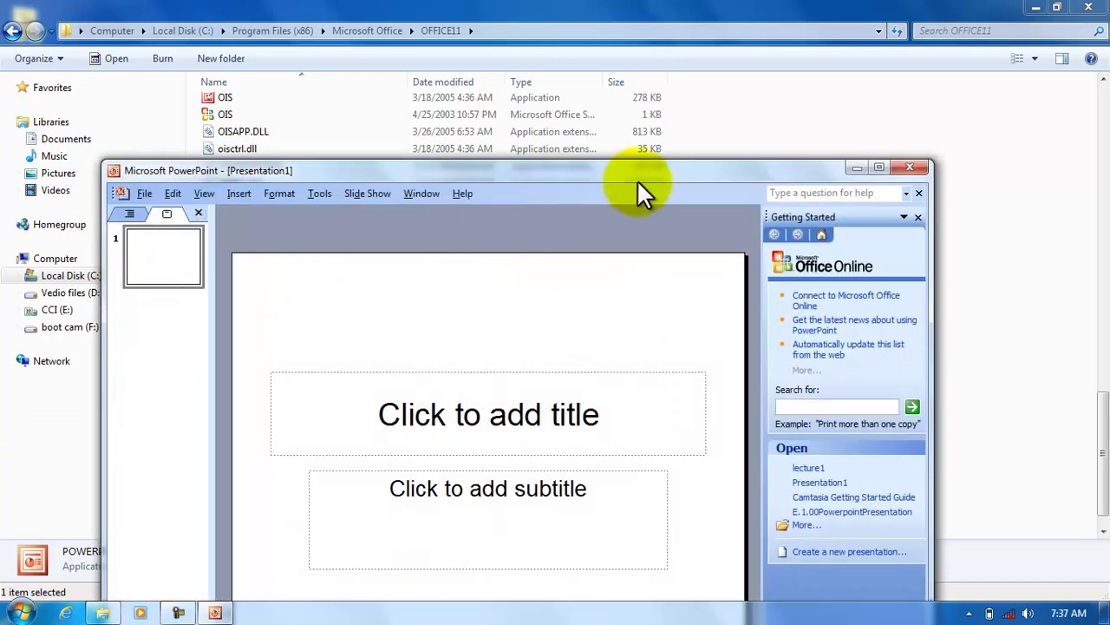
left_click_drag(637, 179, 656, 43)
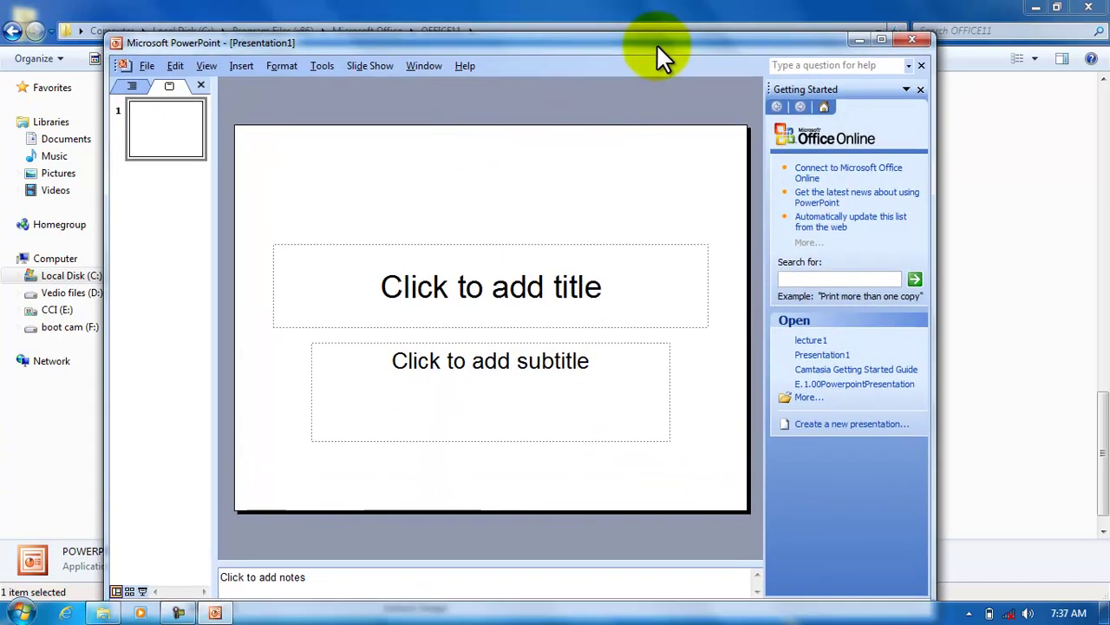
left_click(914, 40)
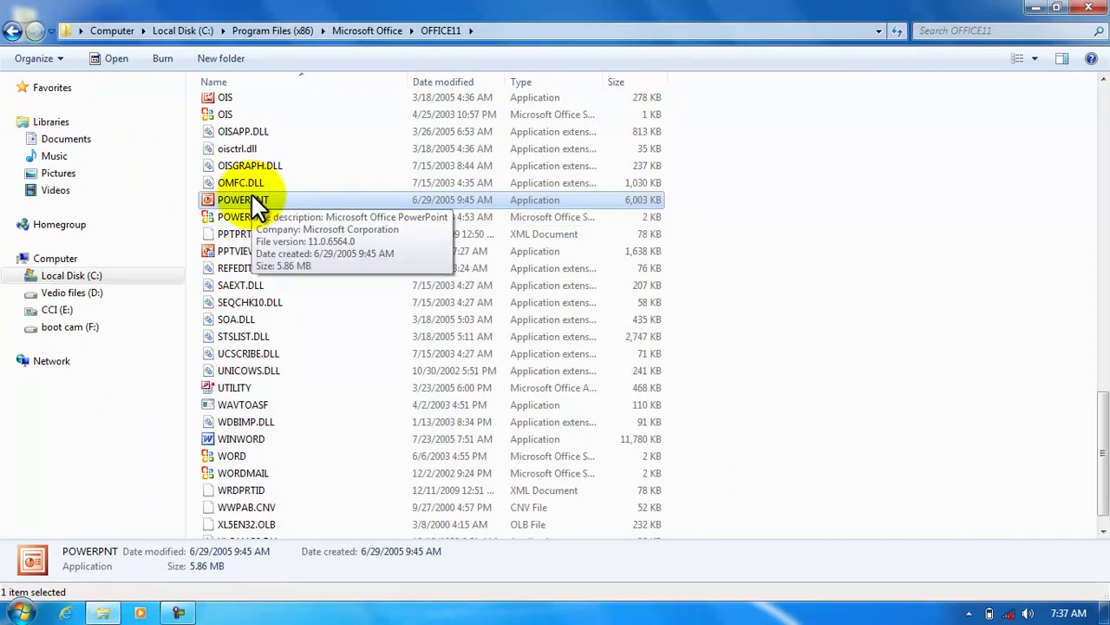
Check the description in the properties of the PPTVIEW application file, closing them without changes
mouse_move(486, 267)
left_click(537, 251)
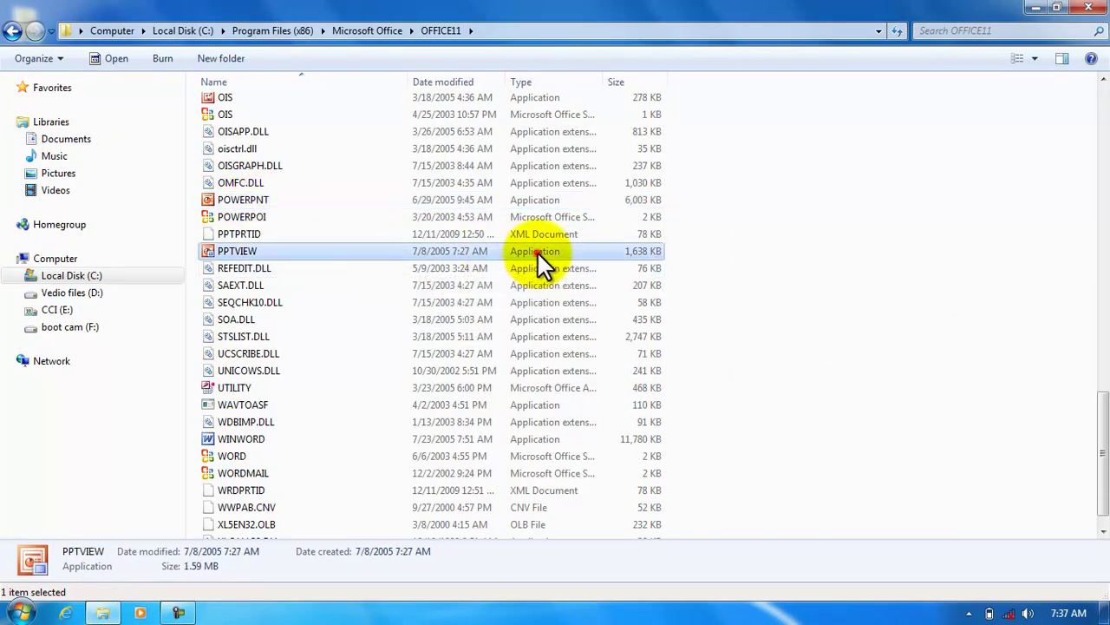
right_click(259, 248)
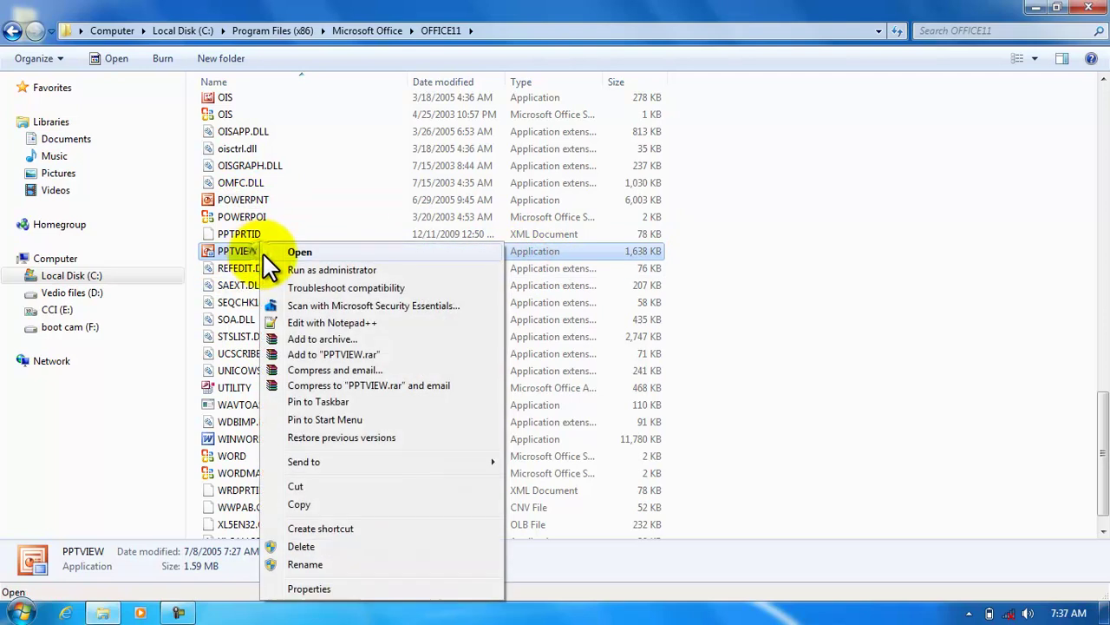
left_click(326, 588)
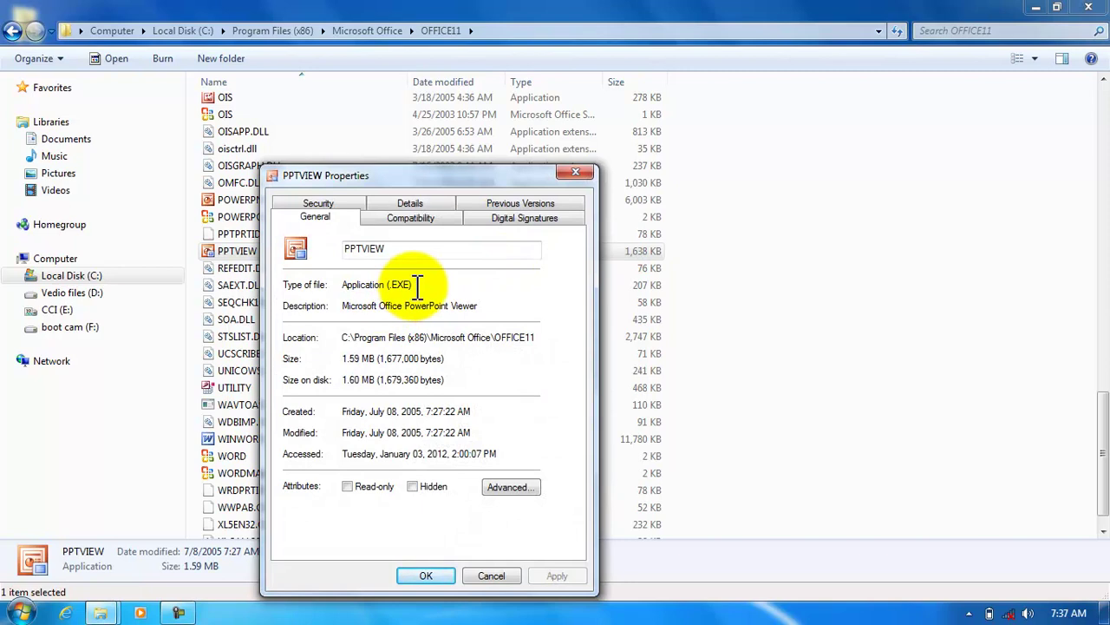
left_click_drag(480, 305, 407, 308)
left_click(493, 576)
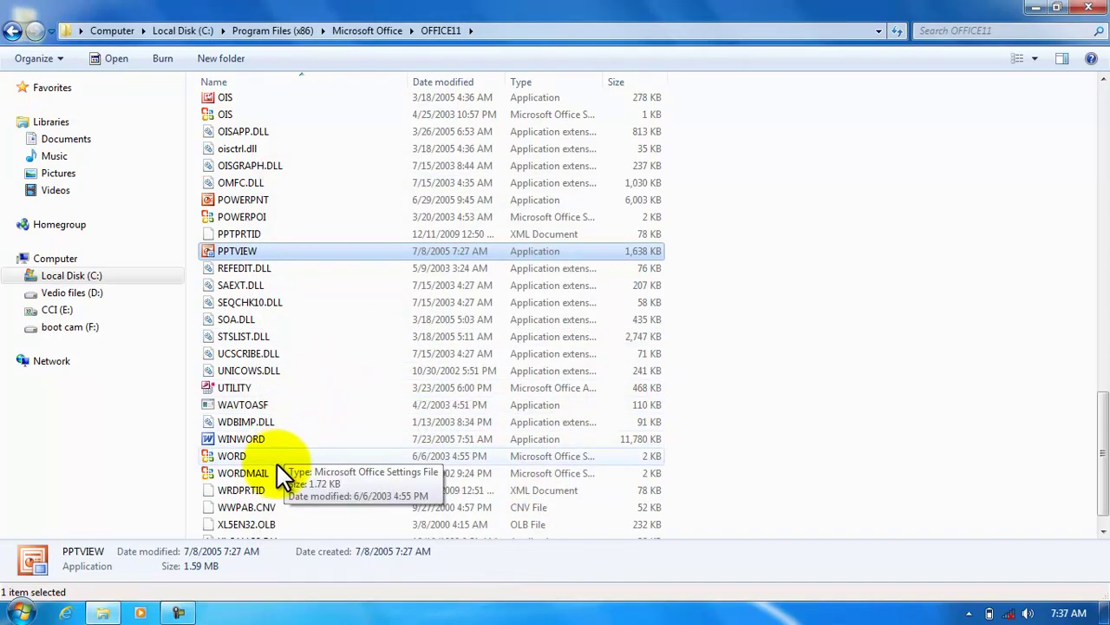
Select the WINWORD application file, launch Word through the Run dialog with the command winword, and close it
left_click(545, 438)
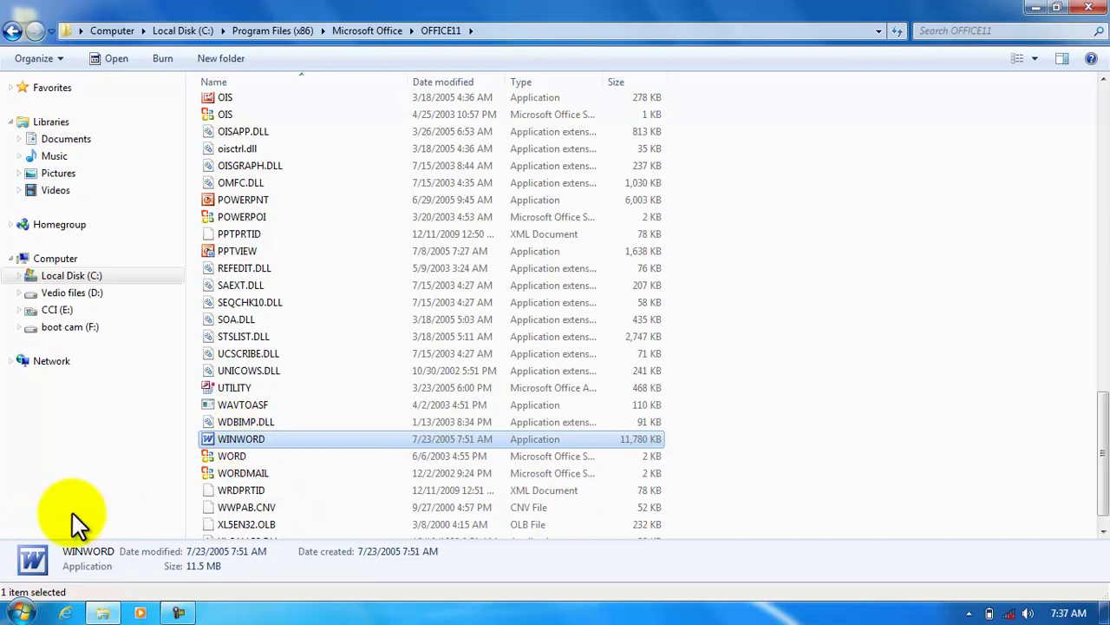
left_click(19, 613)
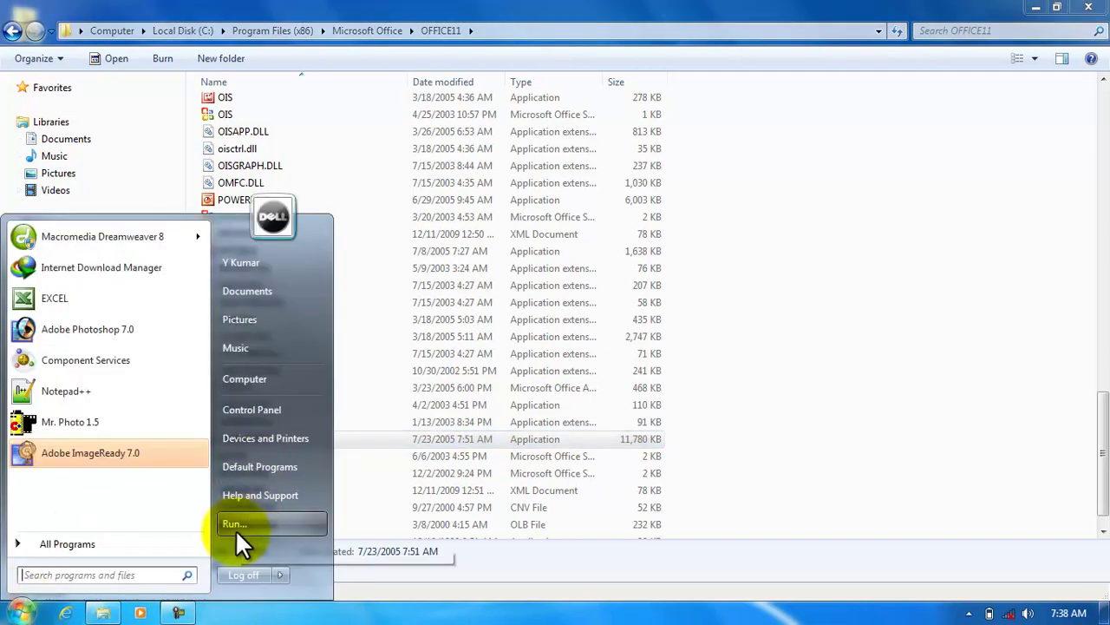
left_click(234, 523)
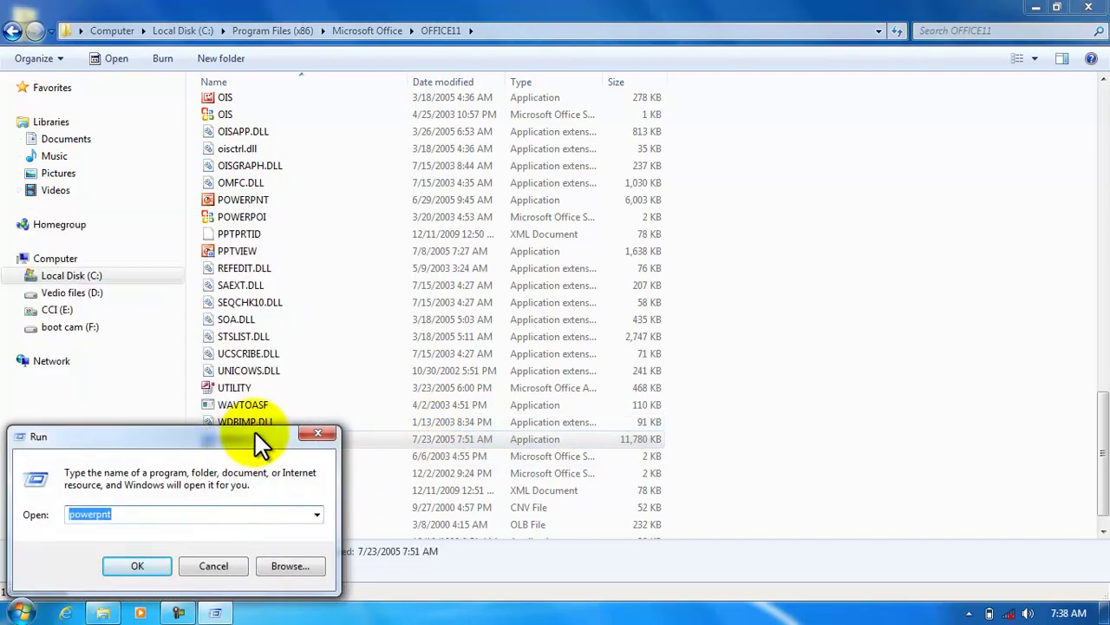
type("winword")
key("Return")
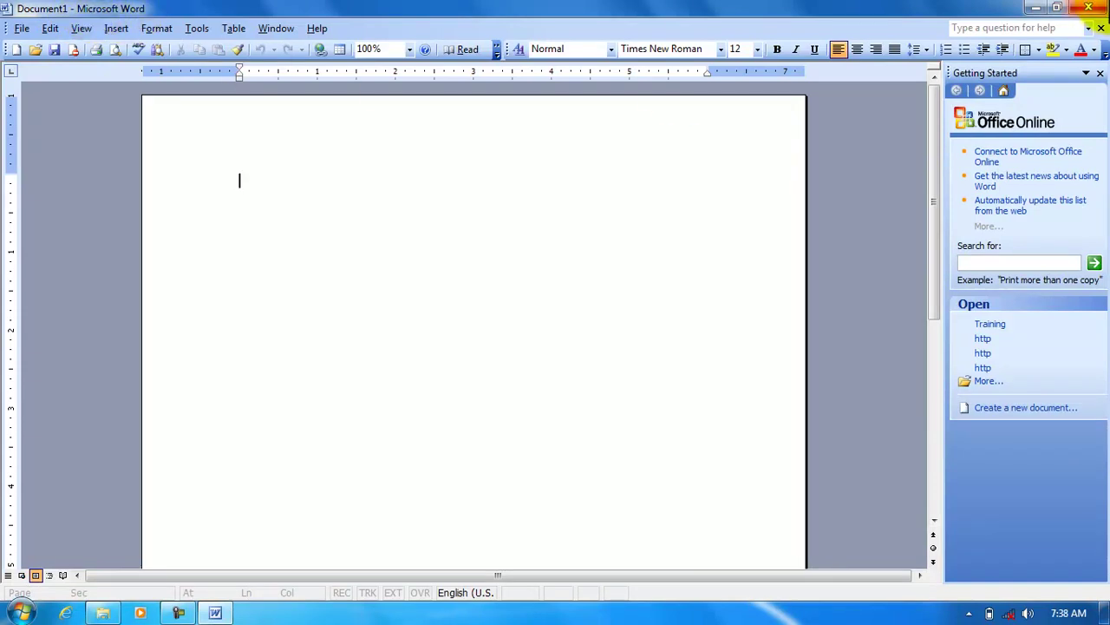
left_click(1095, 8)
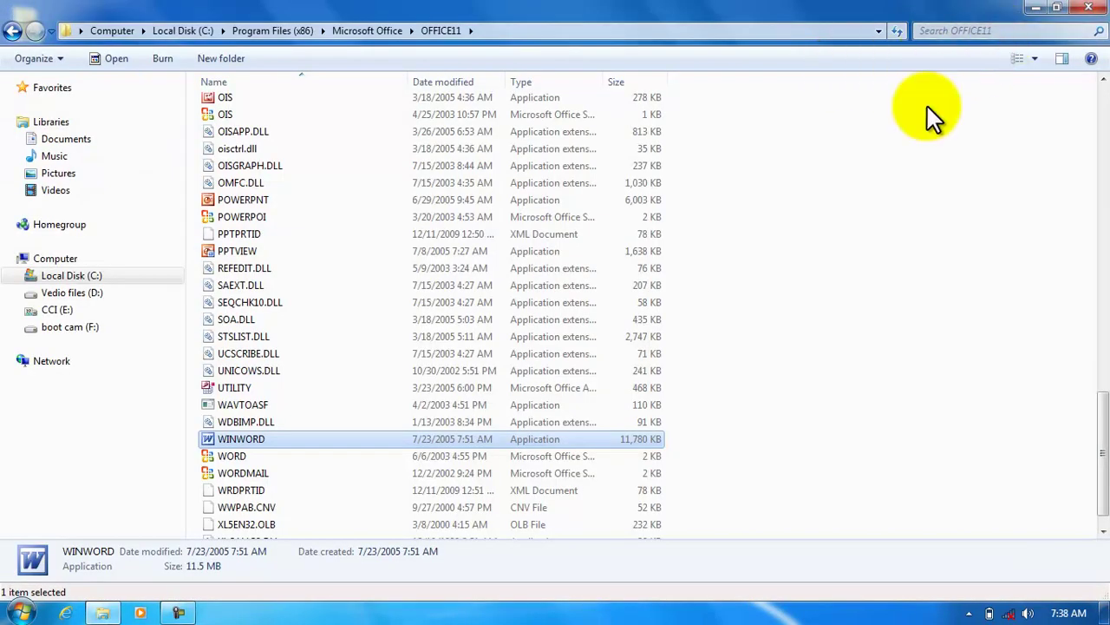
Close the Explorer window after going back to the Microsoft Office folder, and refresh the desktop
left_click(12, 32)
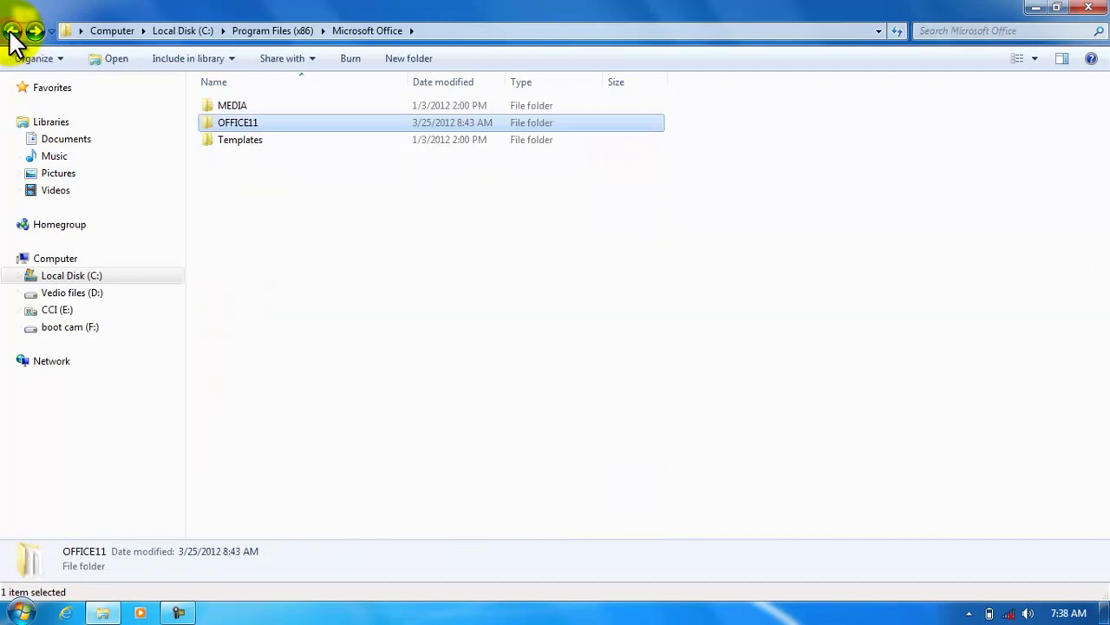
left_click(1091, 8)
right_click(634, 119)
left_click(687, 171)
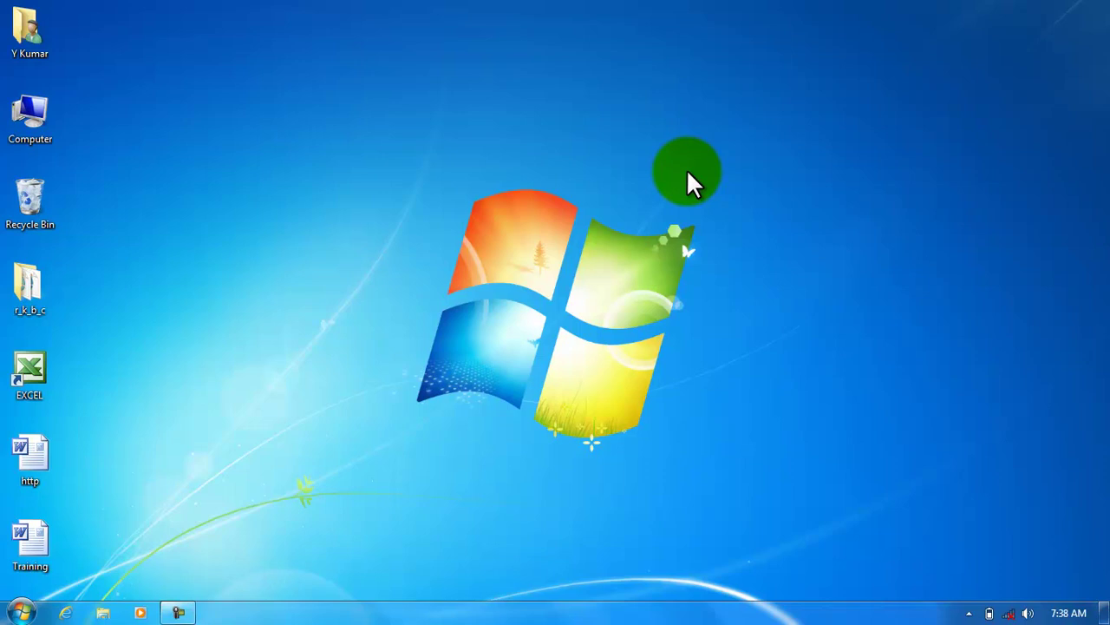
Review the list of previously used commands in the Run dialog, cancel the dialog, and refresh the desktop
left_click(20, 610)
left_click(241, 533)
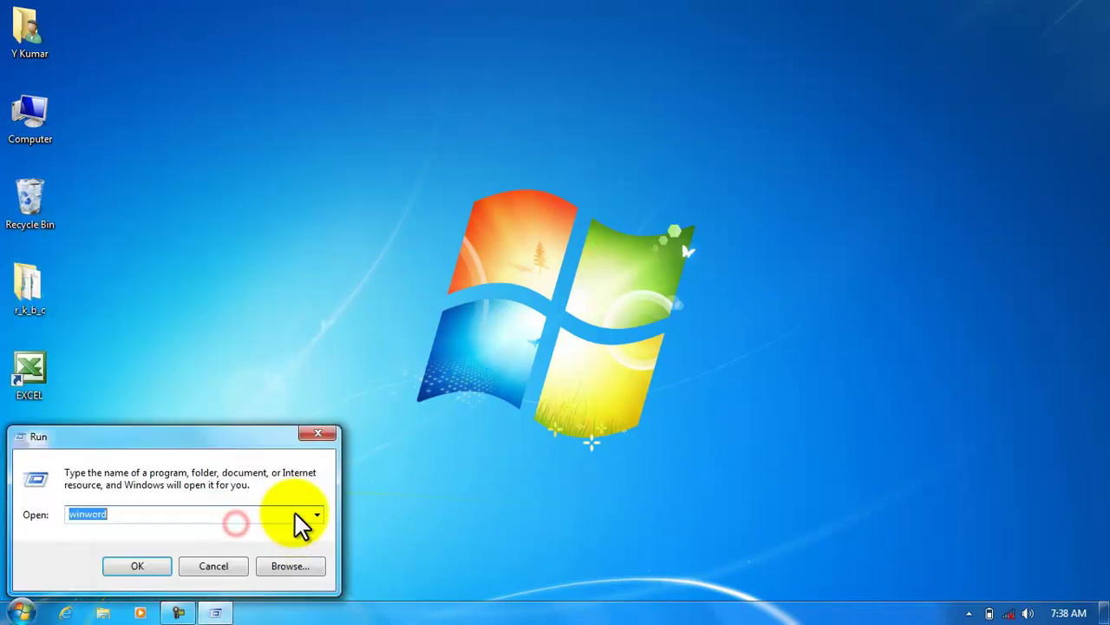
left_click(317, 517)
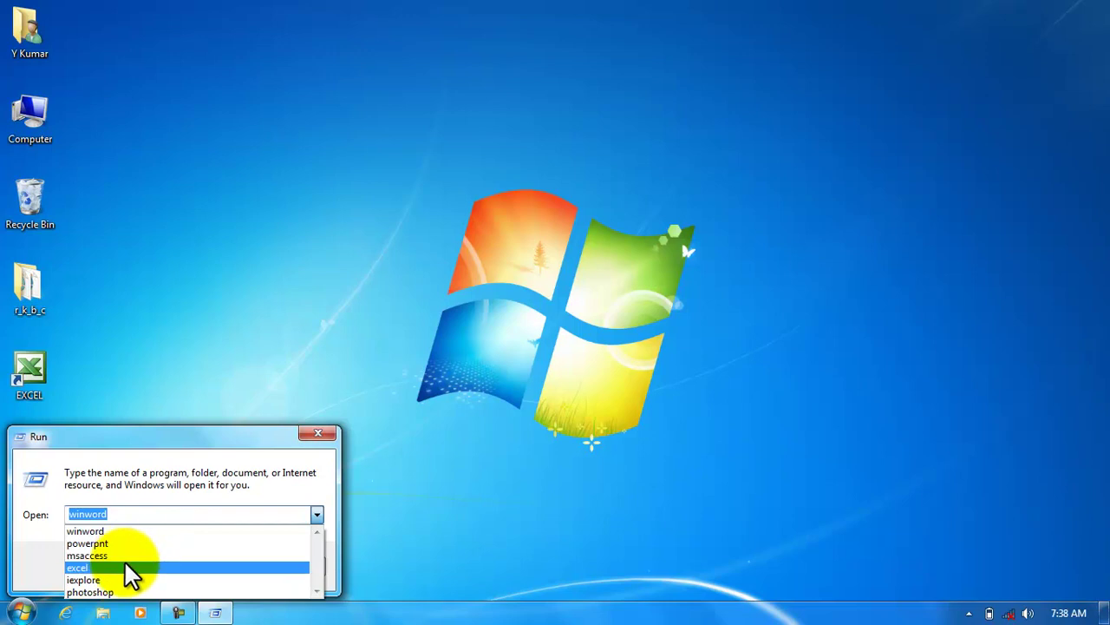
right_click(404, 318)
right_click(443, 258)
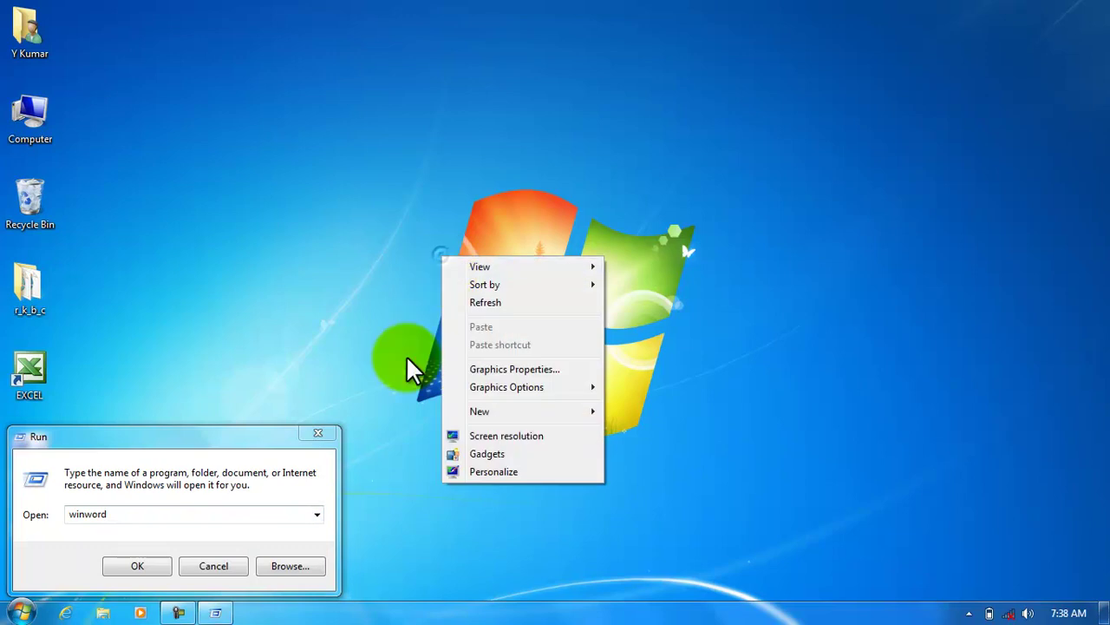
left_click(216, 566)
right_click(392, 338)
left_click(438, 384)
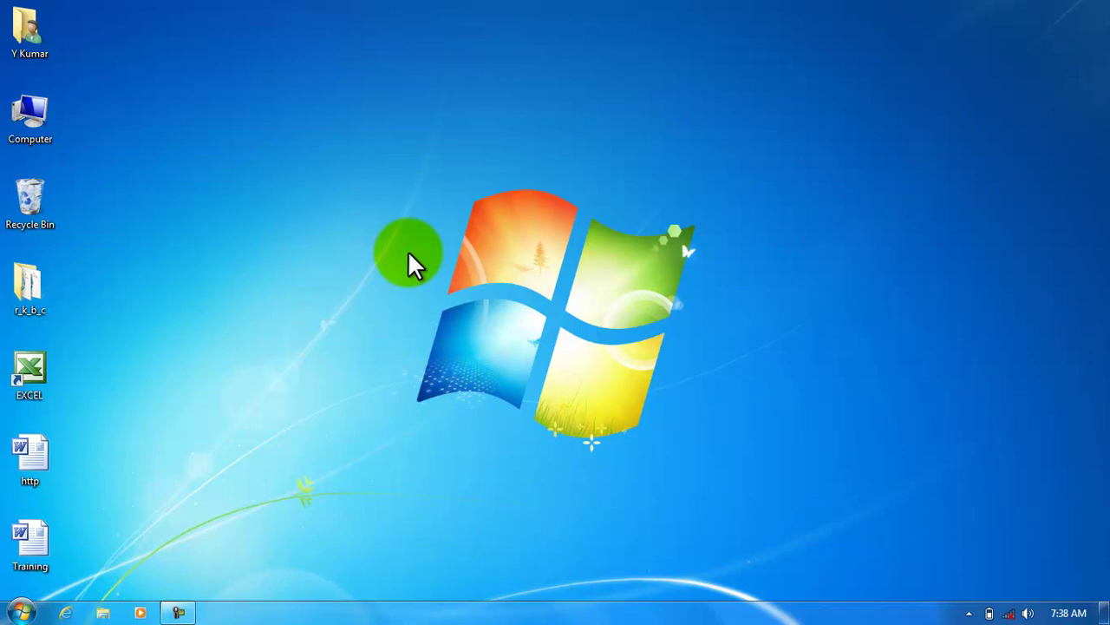
Open the Photoshop 7.0 folder inside Adobe under Program Files (x86) on Local Disk (C:)
left_click(30, 121)
double_click(30, 121)
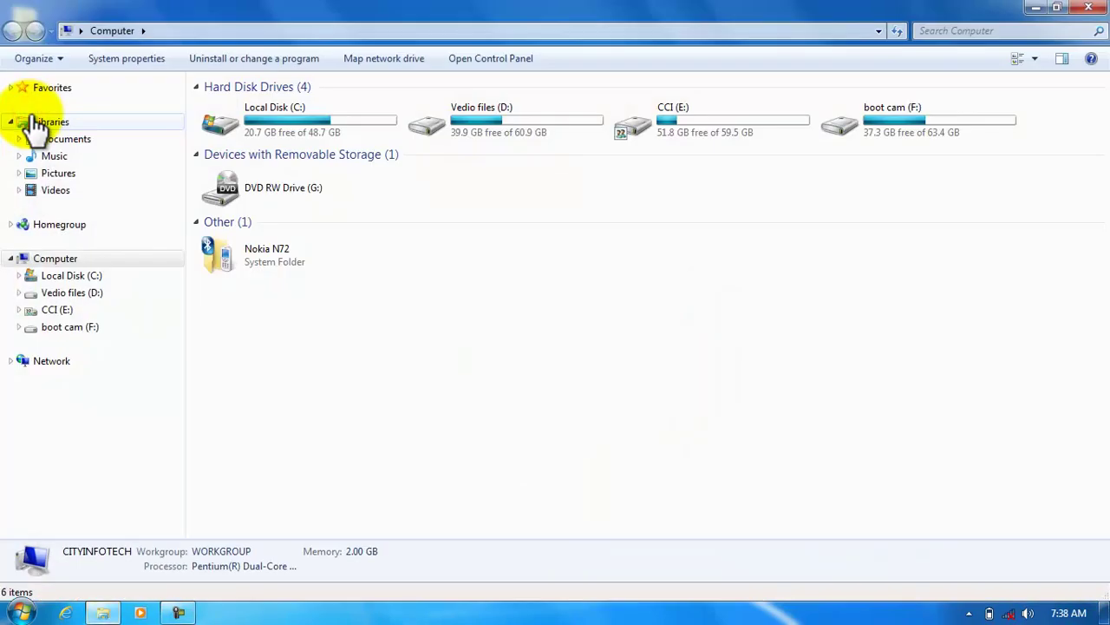
double_click(343, 117)
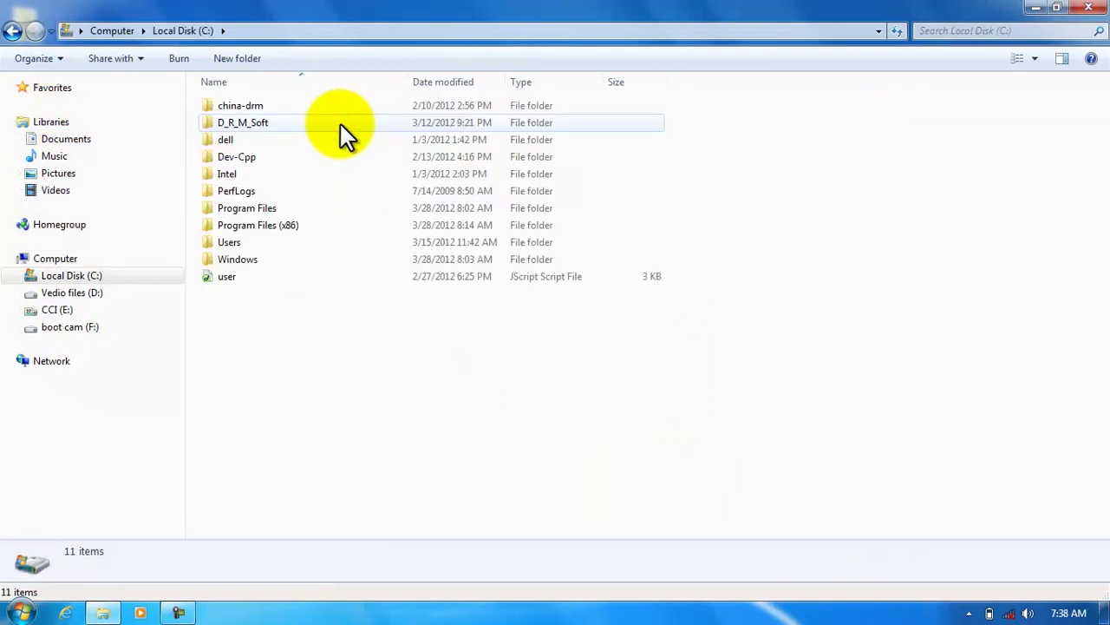
left_click(271, 223)
double_click(269, 224)
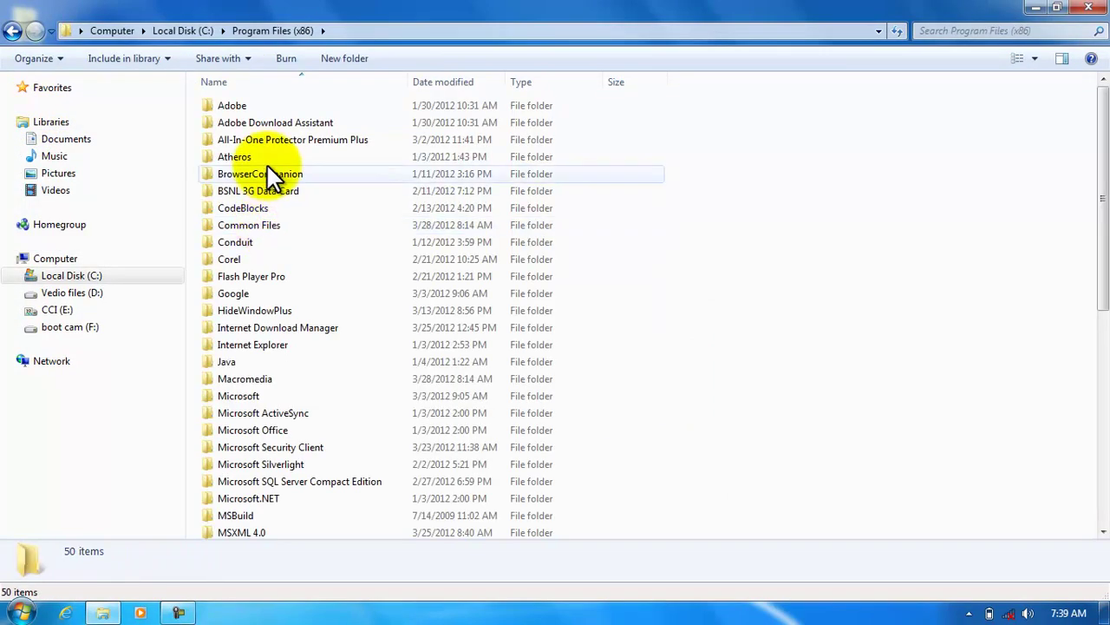
double_click(244, 105)
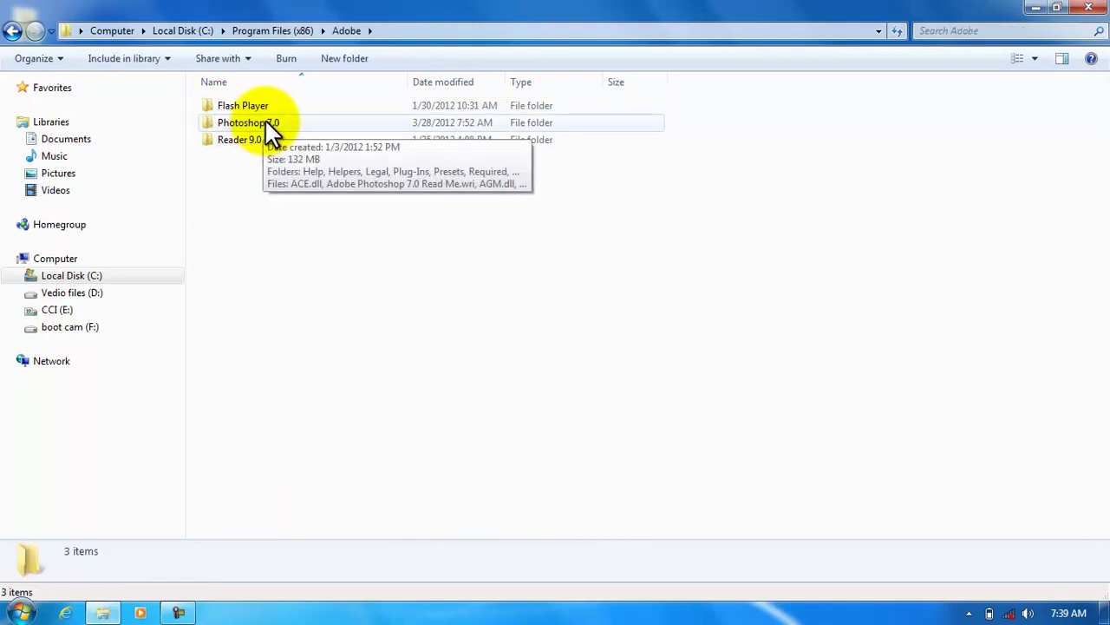
double_click(265, 122)
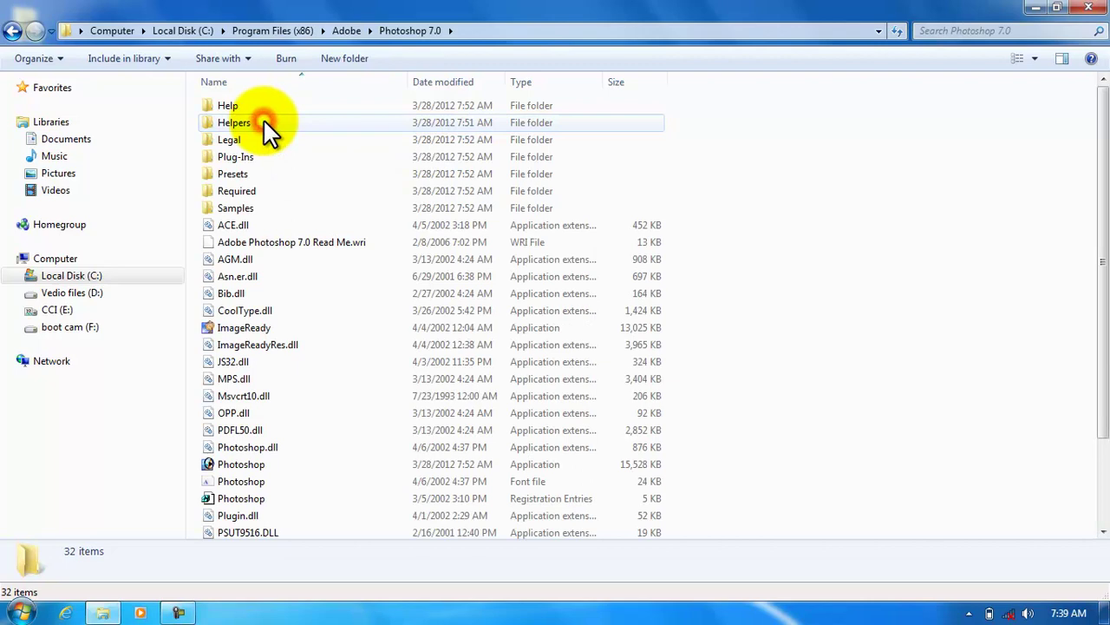
Examine the names and file types of the ImageReady and Photoshop application files, leaving the Photoshop application selected
left_click(246, 325)
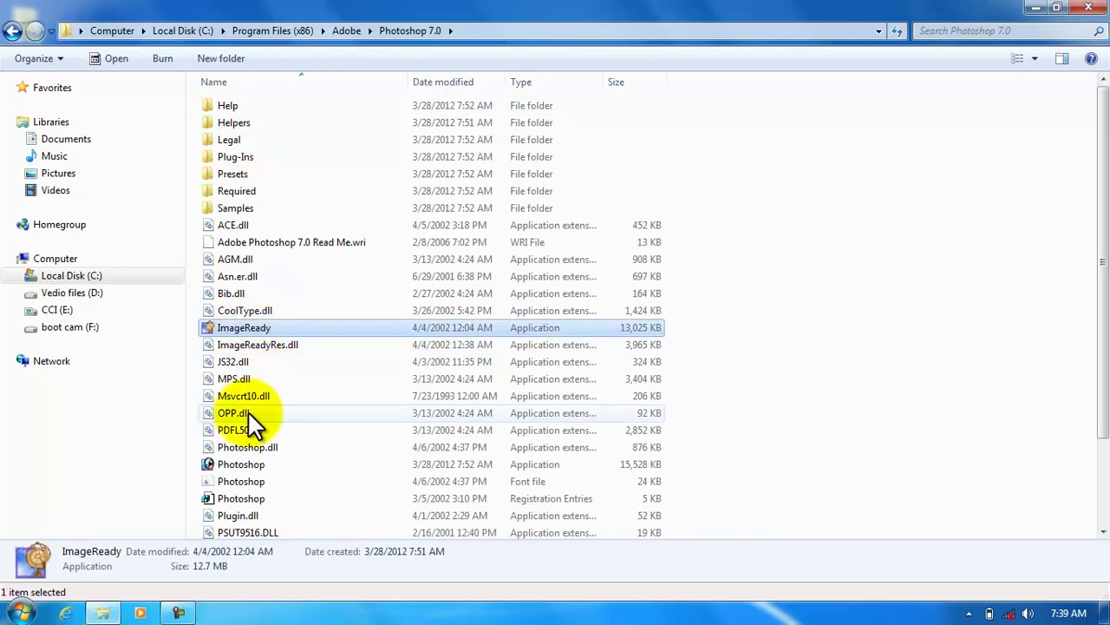
left_click(241, 464)
left_click(216, 329)
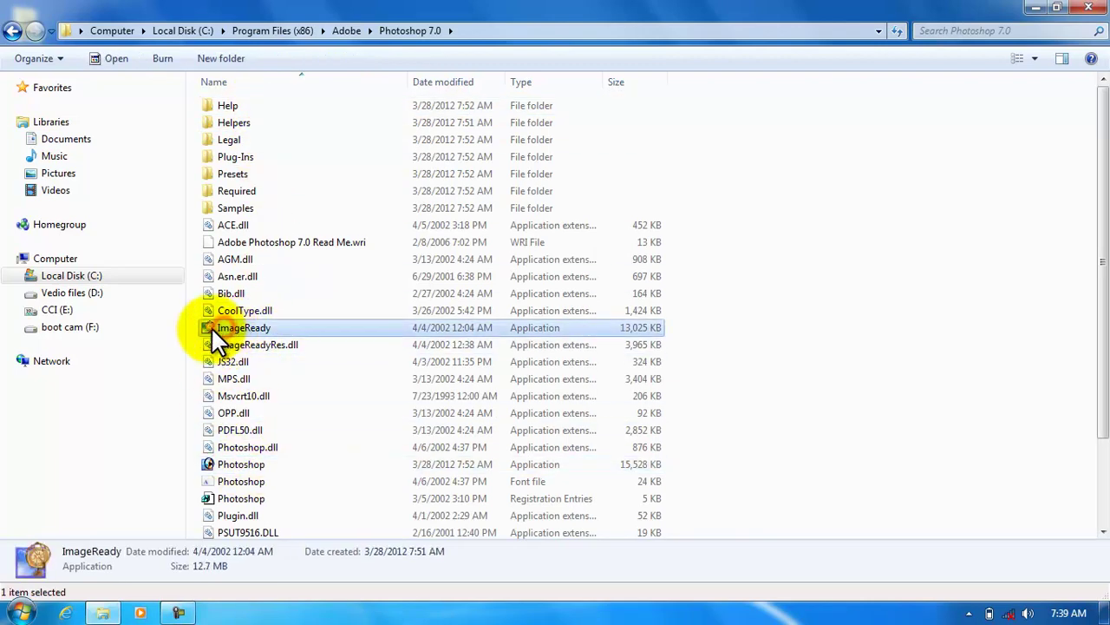
left_click(252, 468)
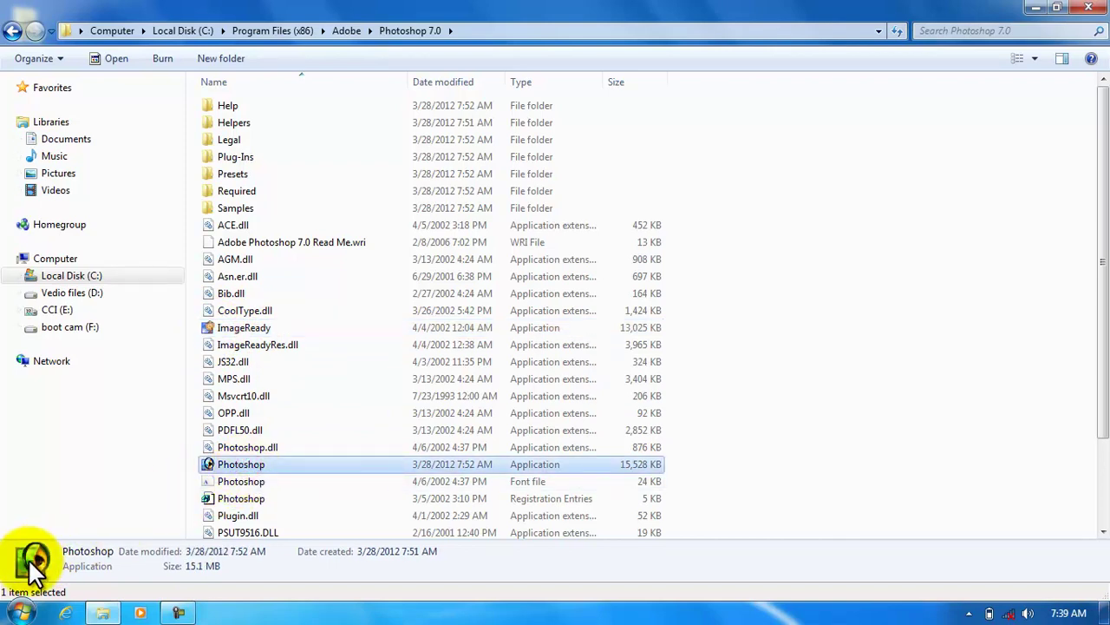
left_click(265, 328)
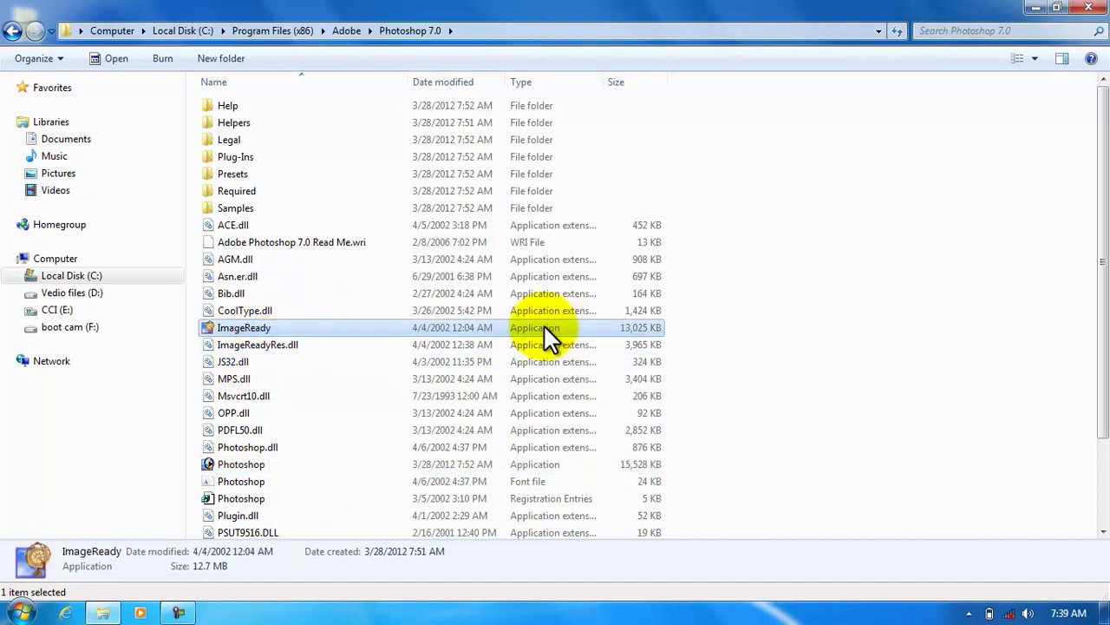
left_click(221, 464)
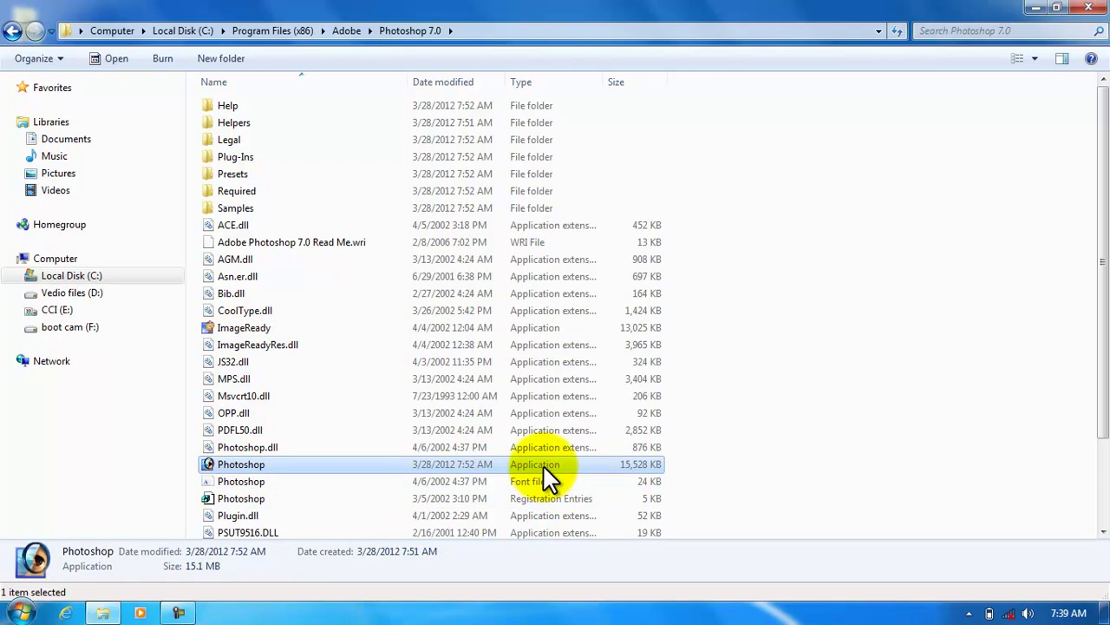
left_click(239, 330)
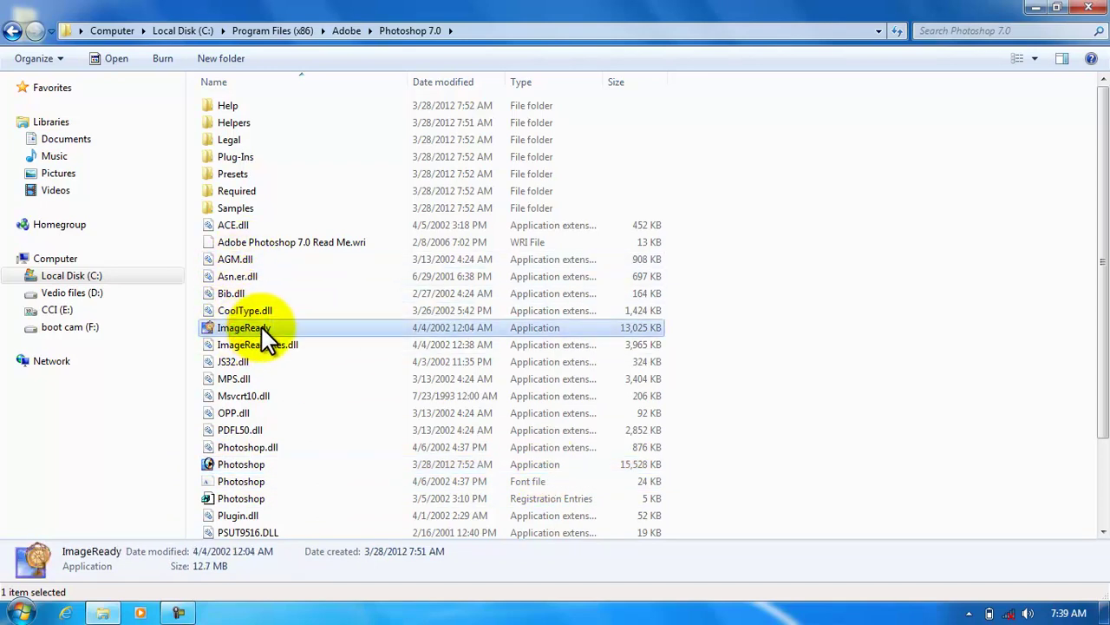
left_click(236, 464)
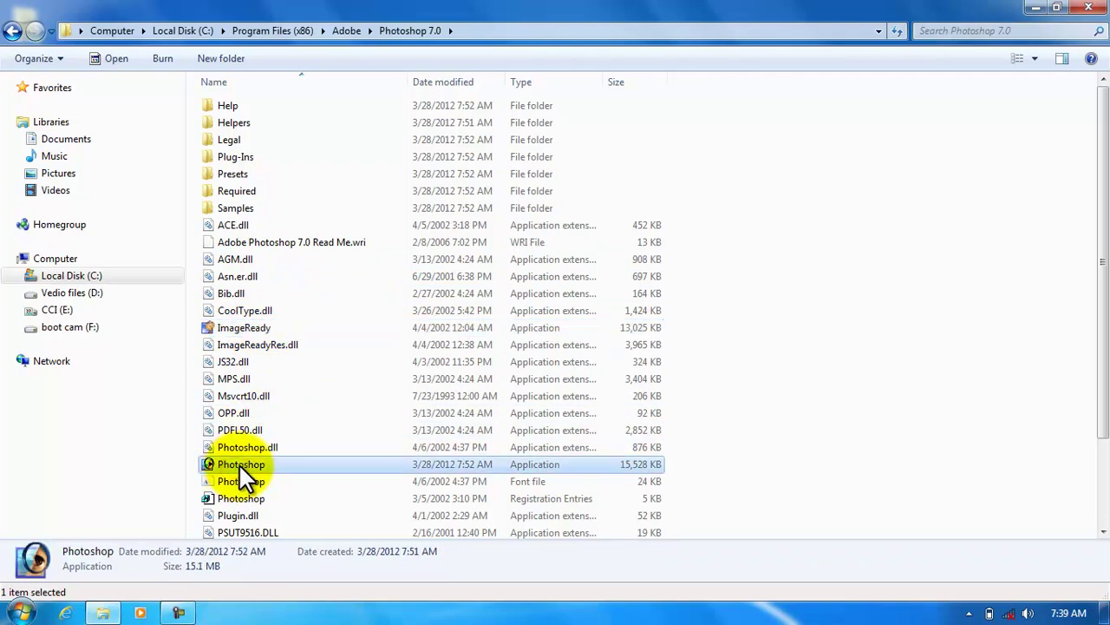
Launch Photoshop through the Run dialog with the command photoshop
left_click(19, 611)
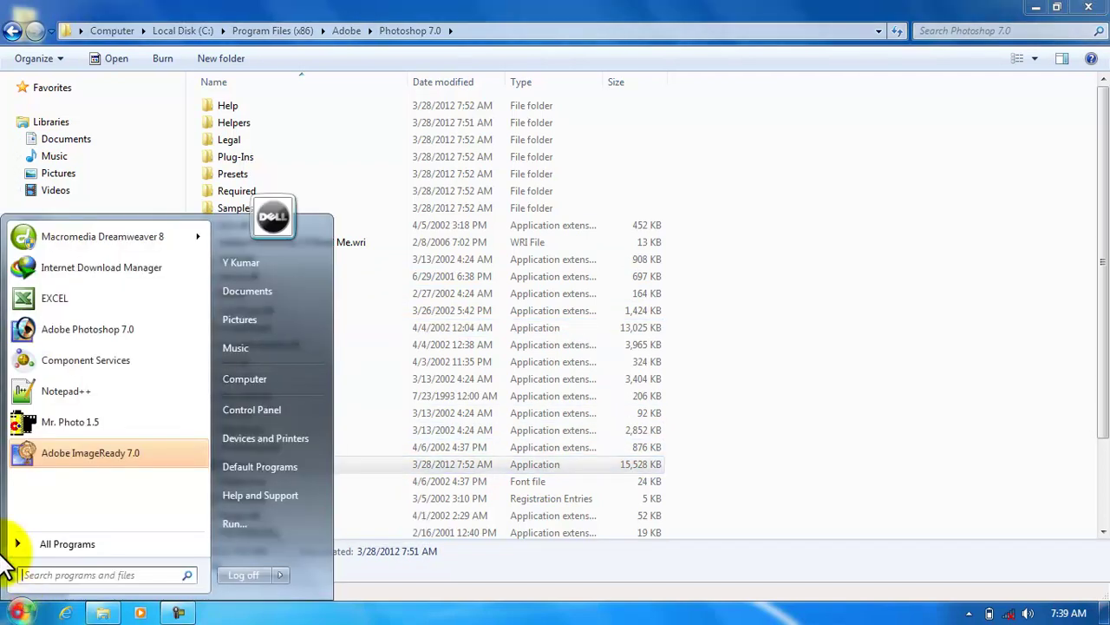
left_click(229, 523)
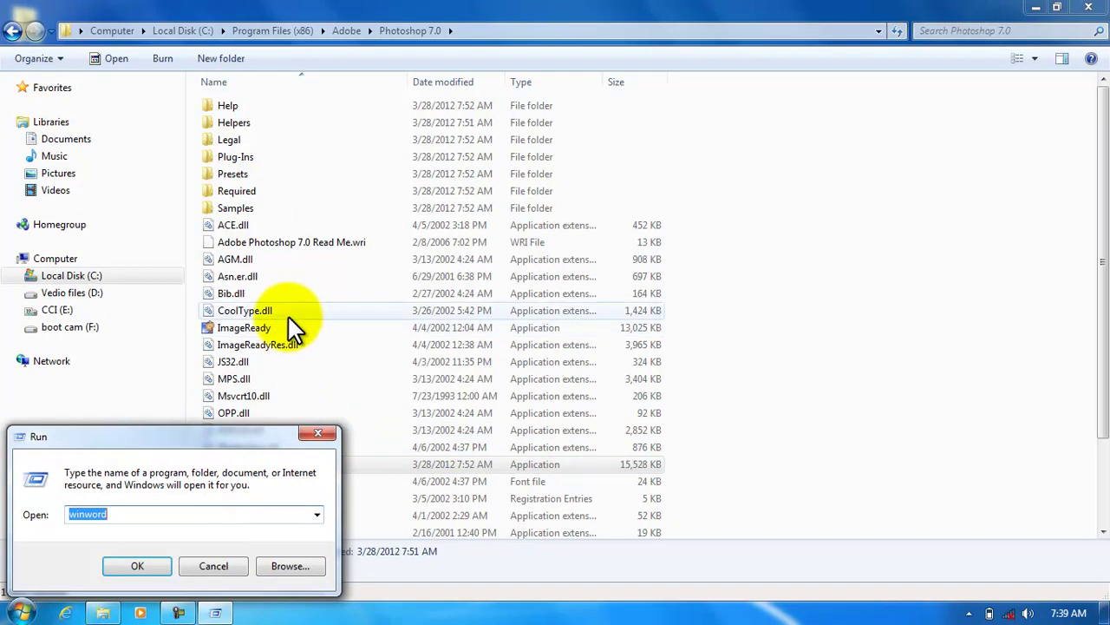
type("phot")
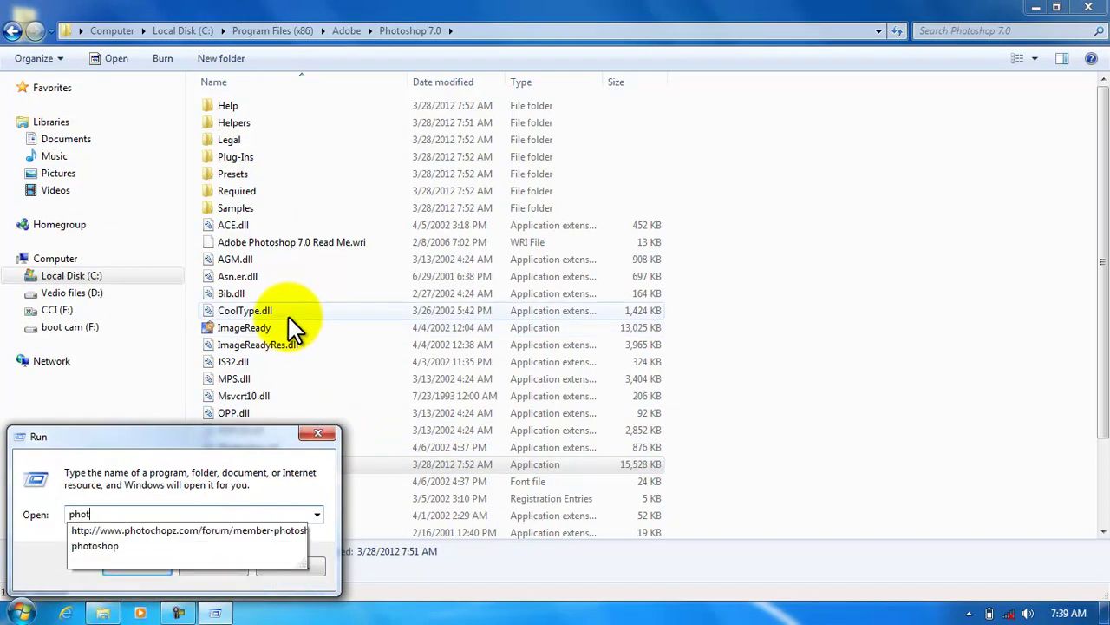
type("oshop")
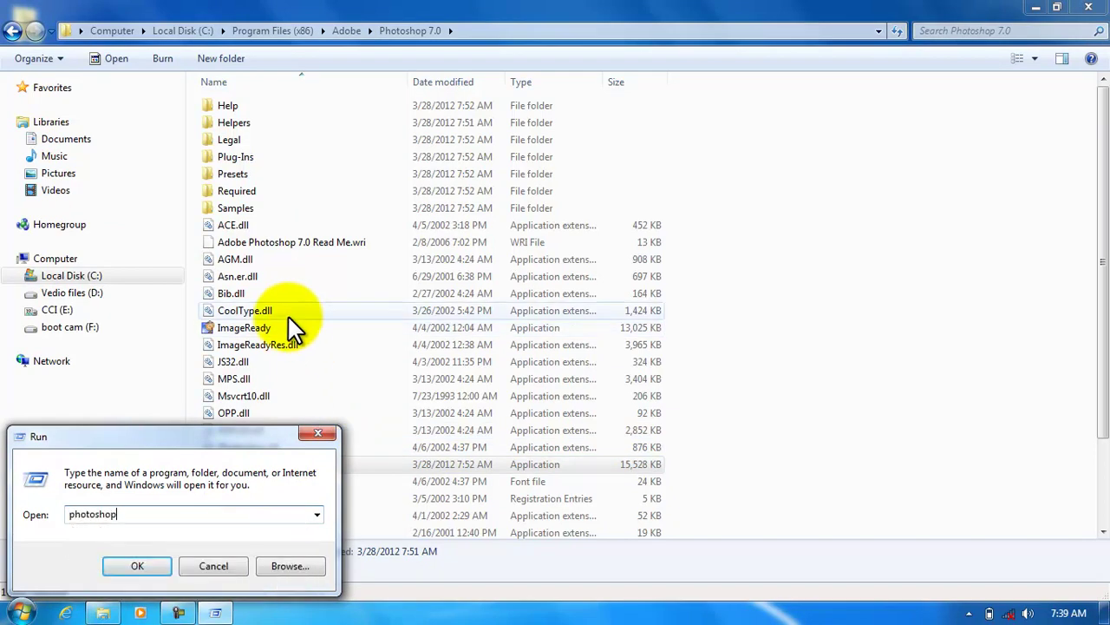
left_click(137, 564)
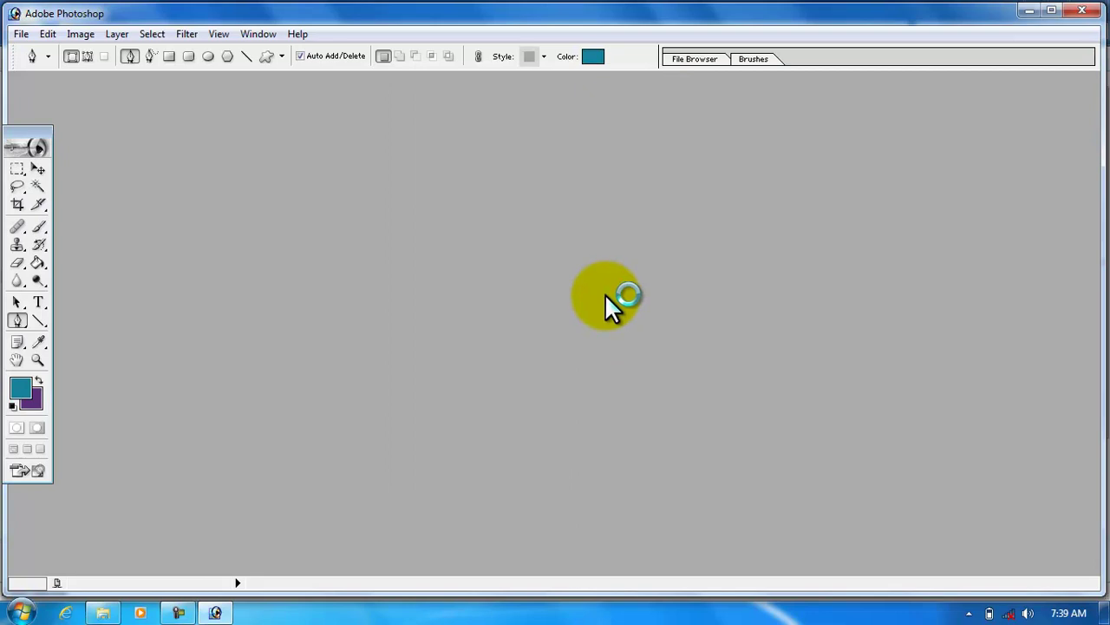
Create a new white 800 x 600 pixel RGB image in a maximized document window, and close Photoshop
left_click(21, 34)
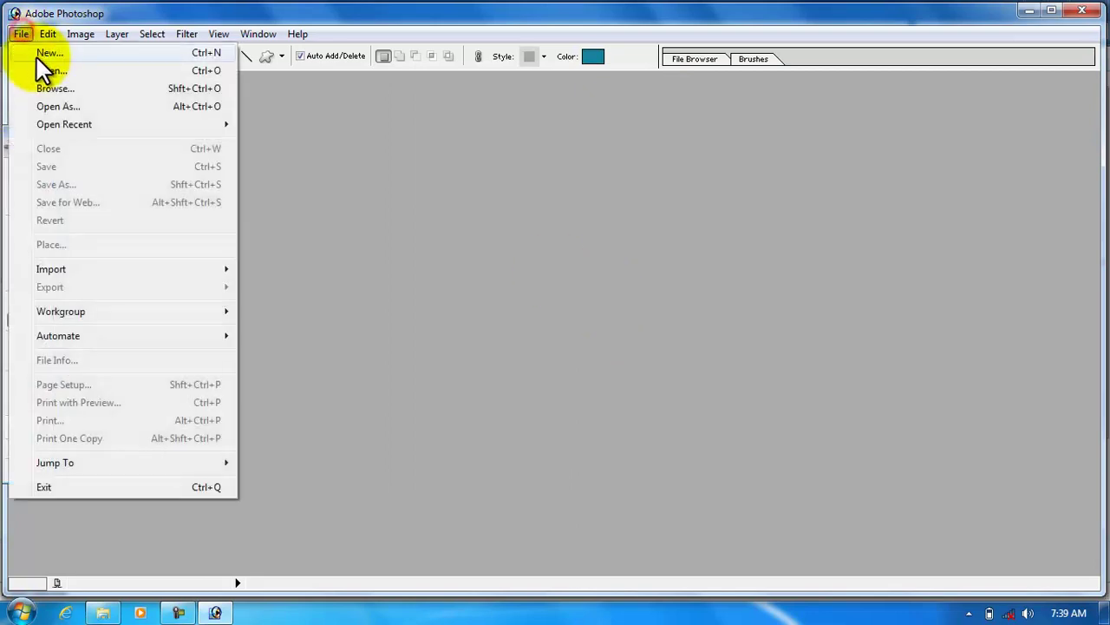
left_click(44, 53)
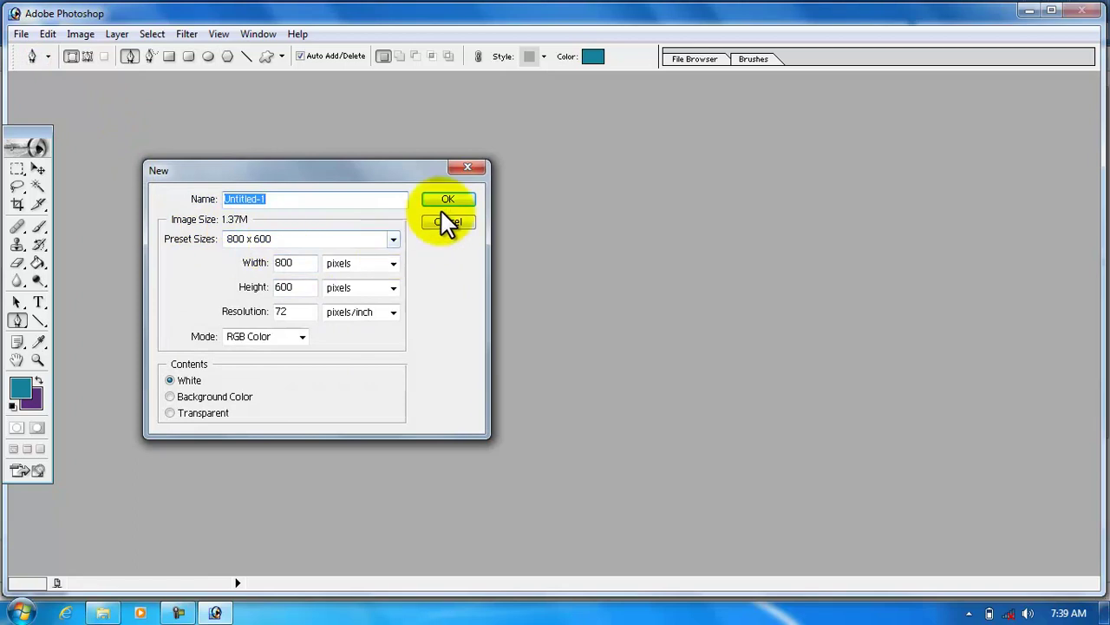
left_click(447, 199)
left_click(425, 86)
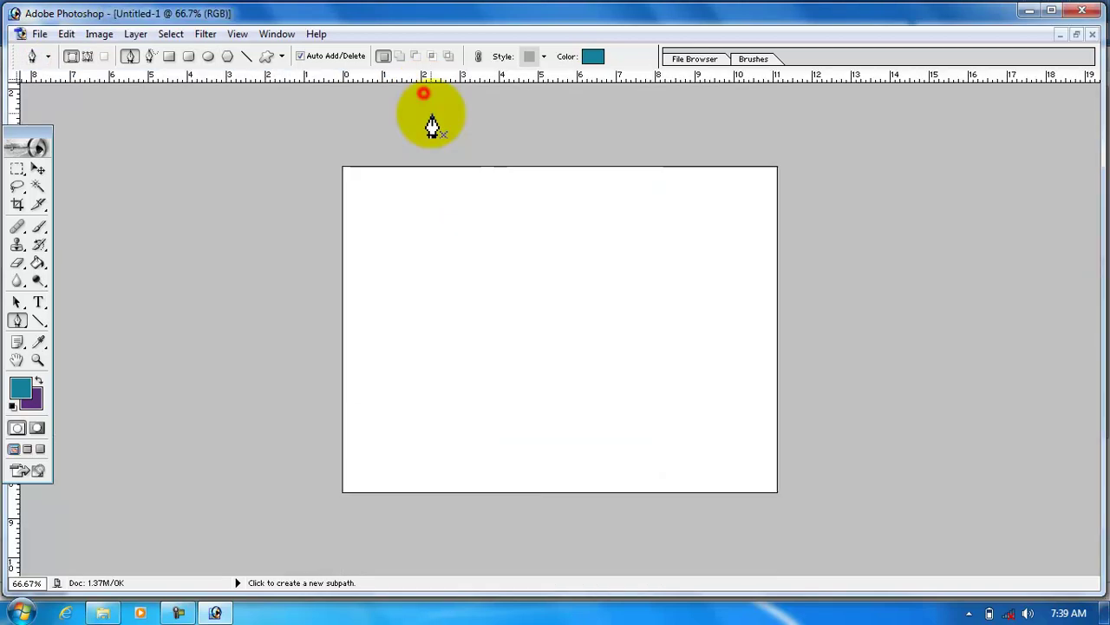
left_click(1082, 11)
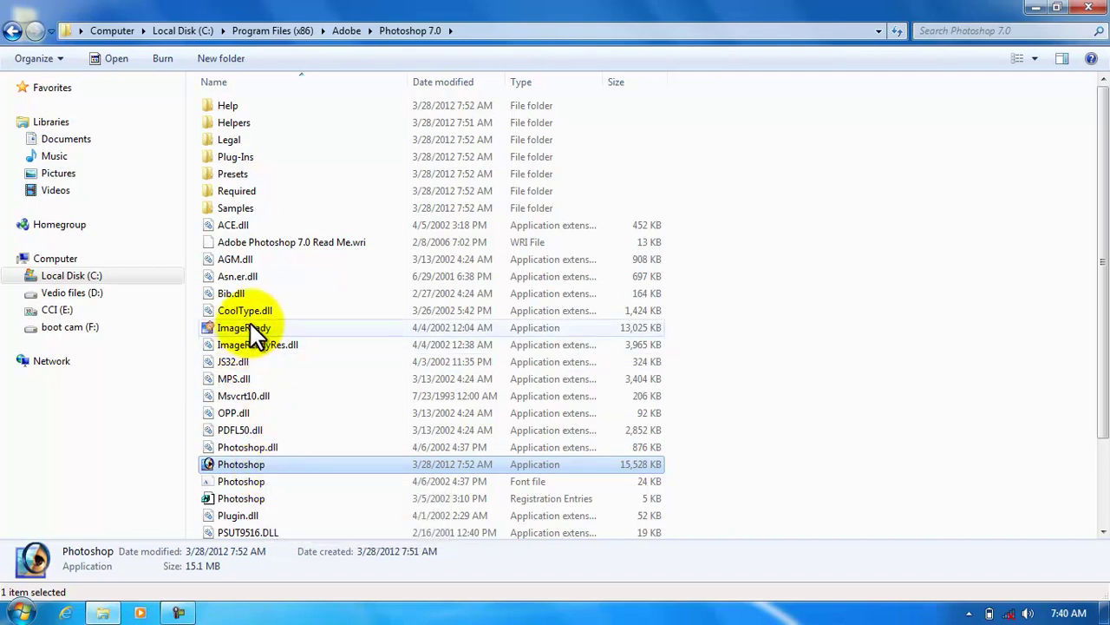
Launch Adobe ImageReady through the Run dialog with the command imageready, and close it
left_click(19, 610)
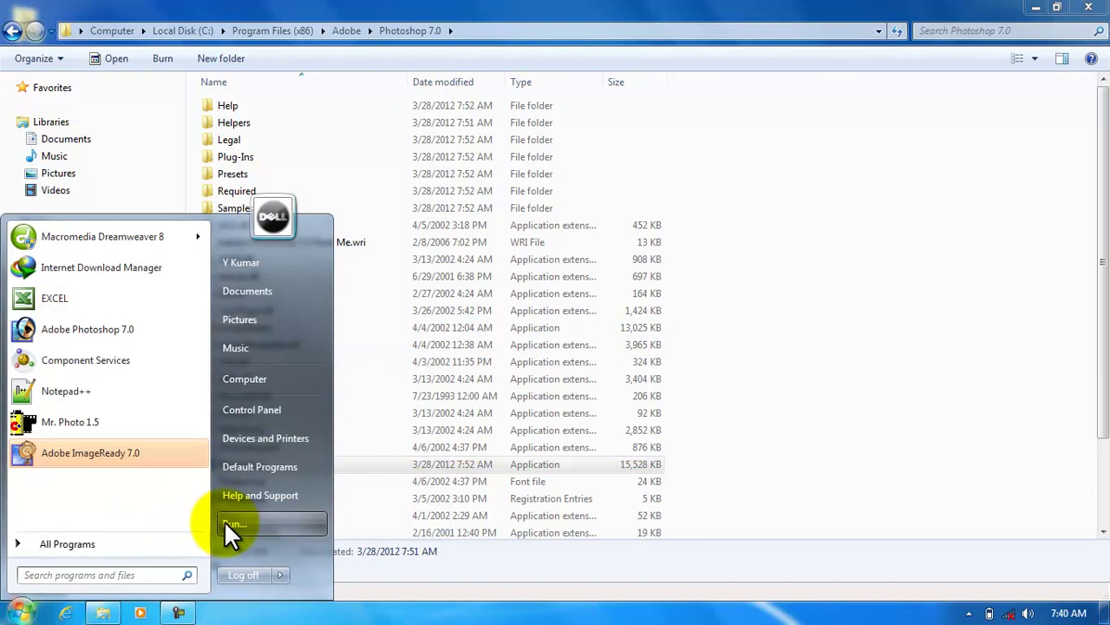
left_click(256, 521)
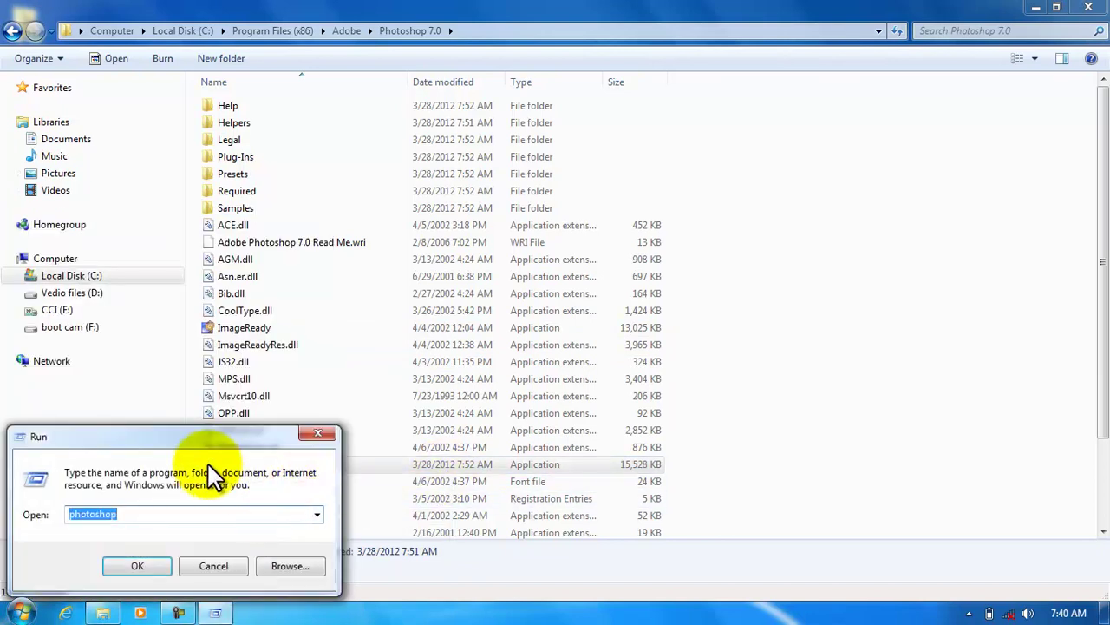
type("imageready")
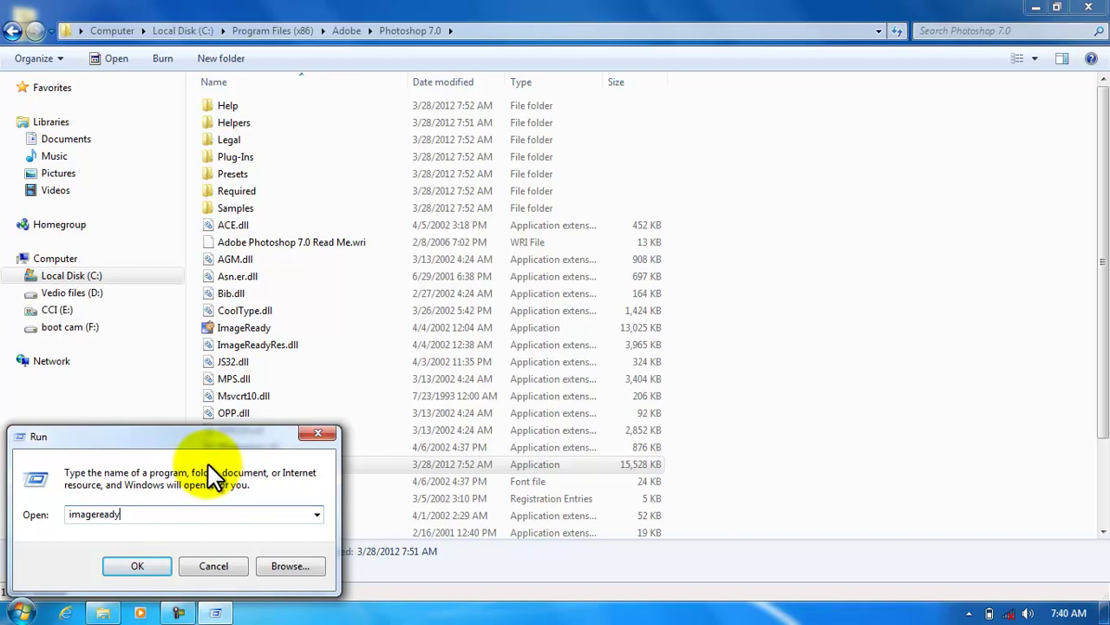
left_click(137, 566)
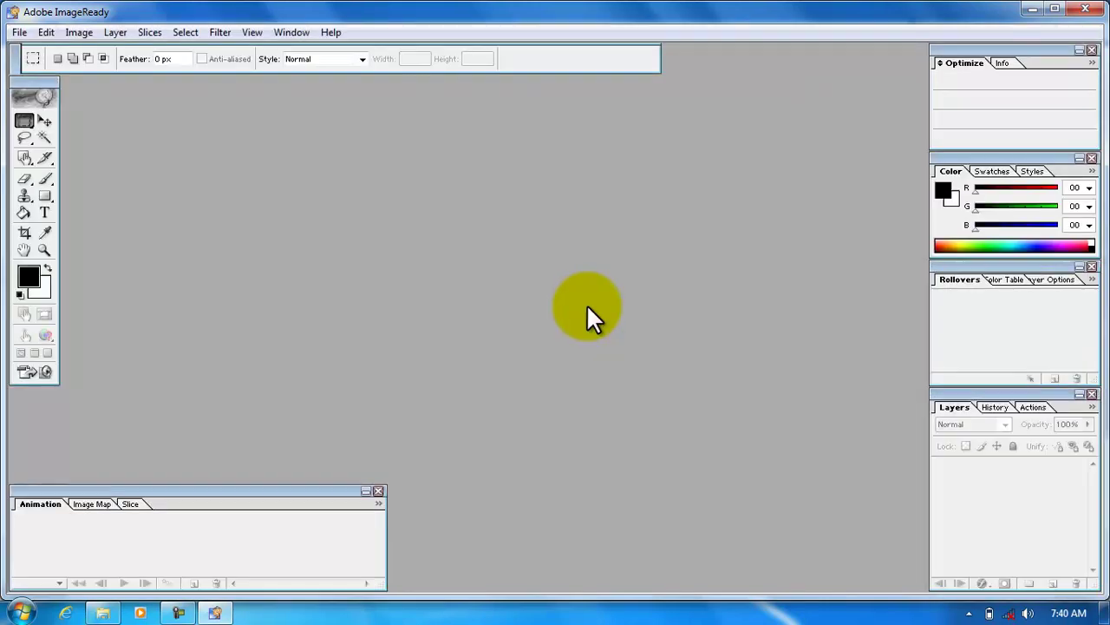
left_click(1090, 11)
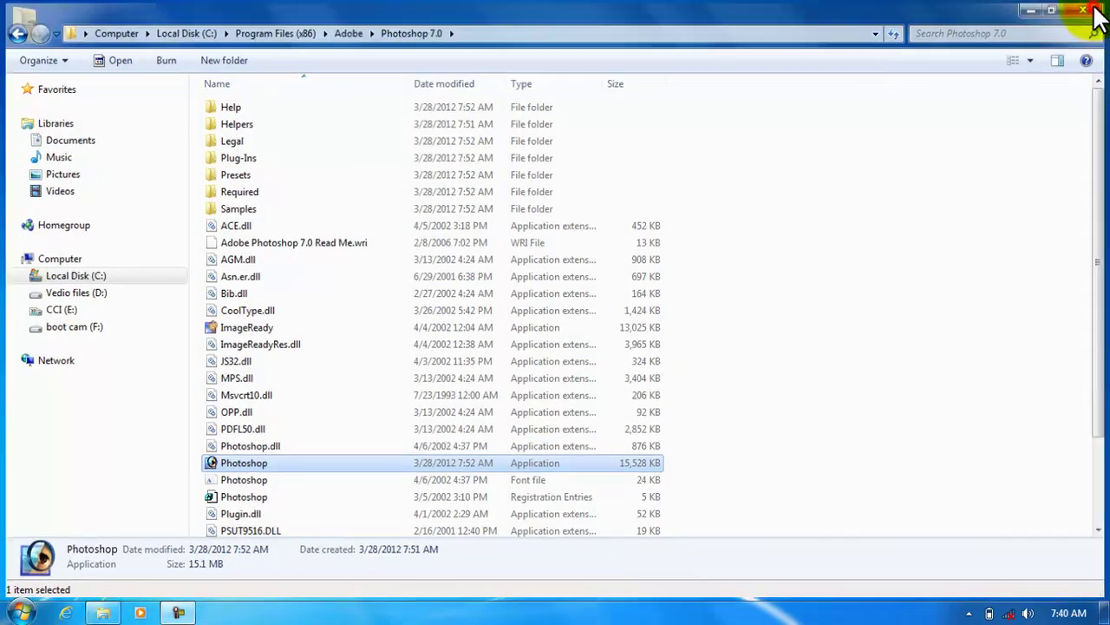
Close the Explorer window showing the Photoshop 7.0 folder, and refresh the desktop
left_click(1093, 10)
right_click(580, 166)
left_click(610, 215)
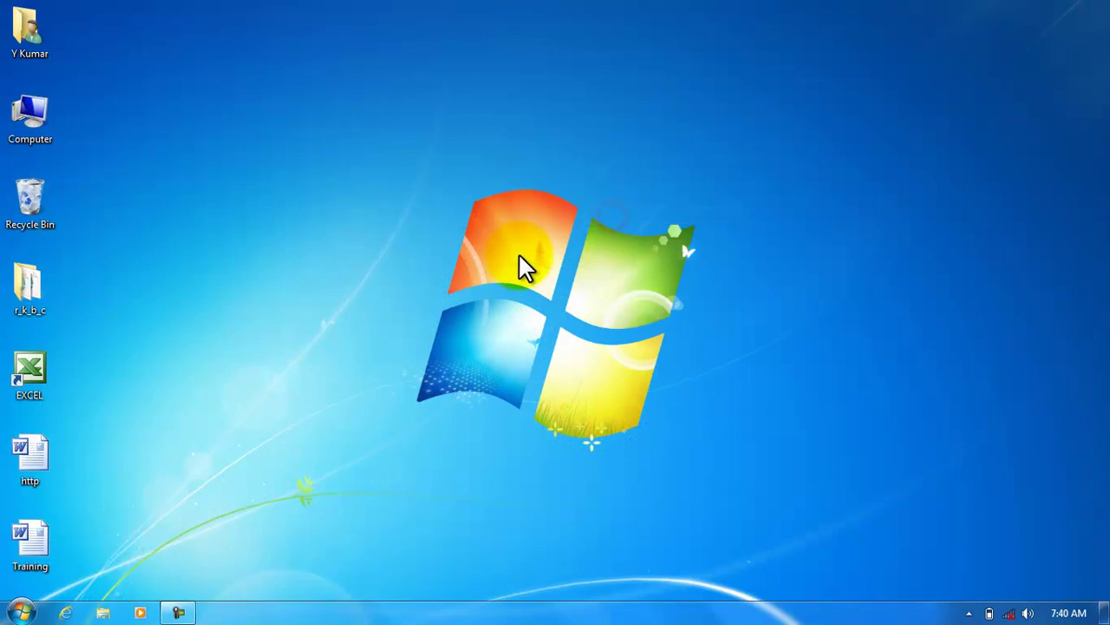
Check the Run dialog's command history for the recently launched programs, and cancel the dialog
left_click(20, 611)
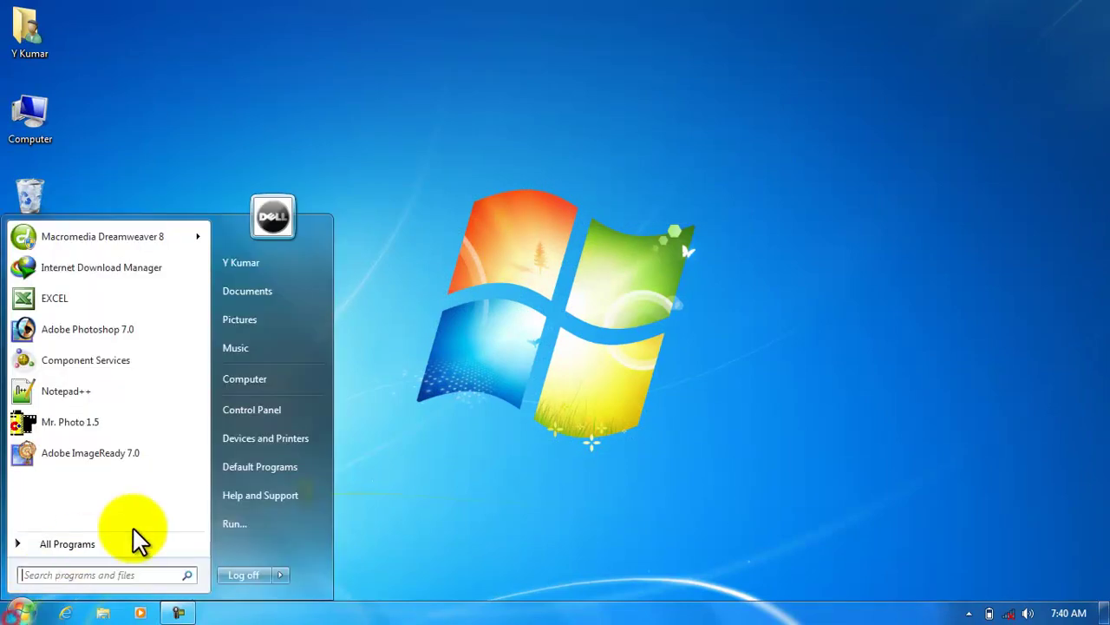
left_click(243, 525)
left_click(316, 514)
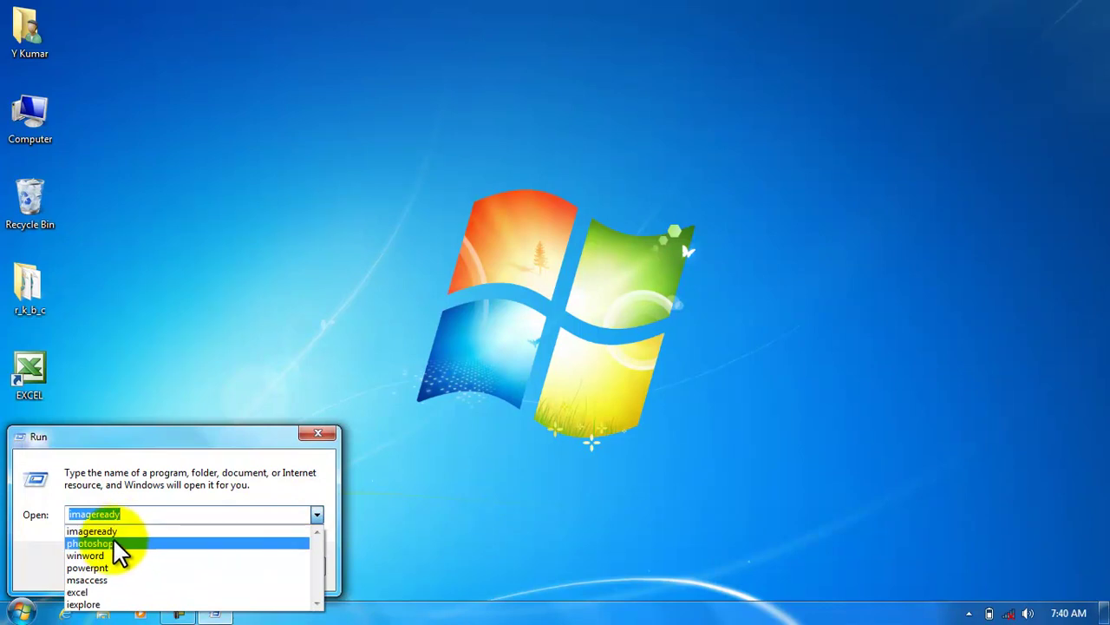
left_click(540, 229)
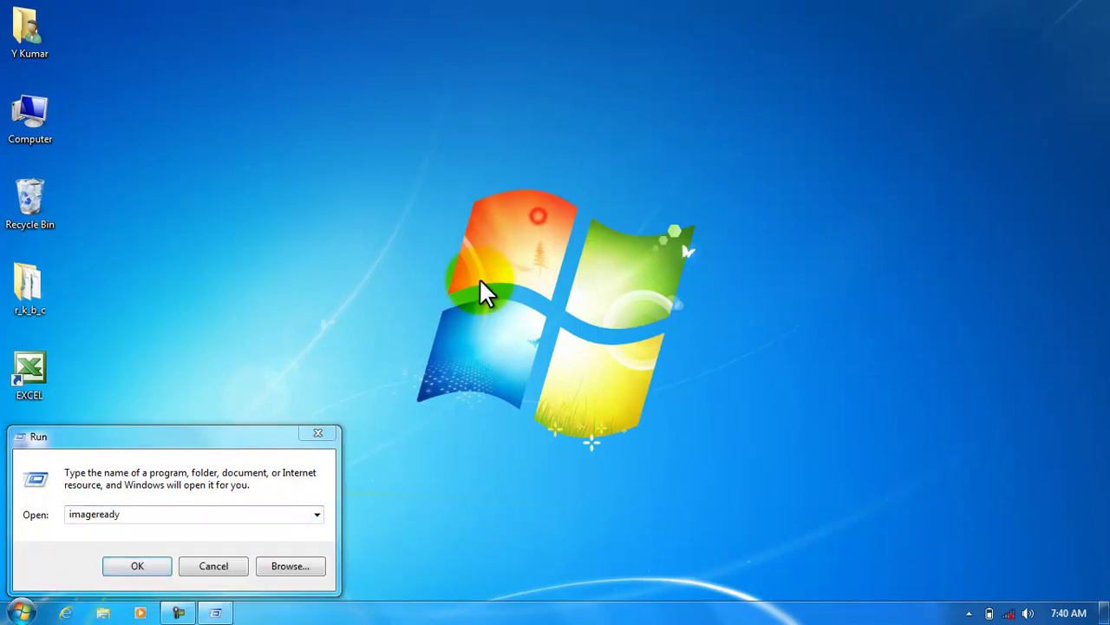
left_click(215, 566)
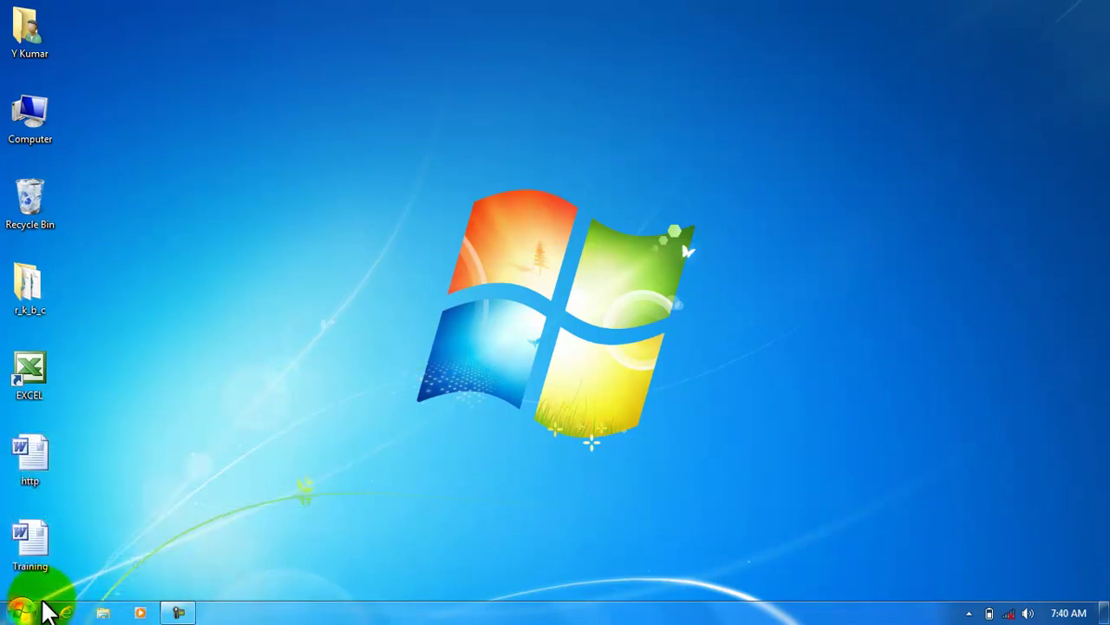
Launch and close Internet Explorer twice, once from its pinned shortcut and once through the Run dialog with the command iexplore
left_click(66, 612)
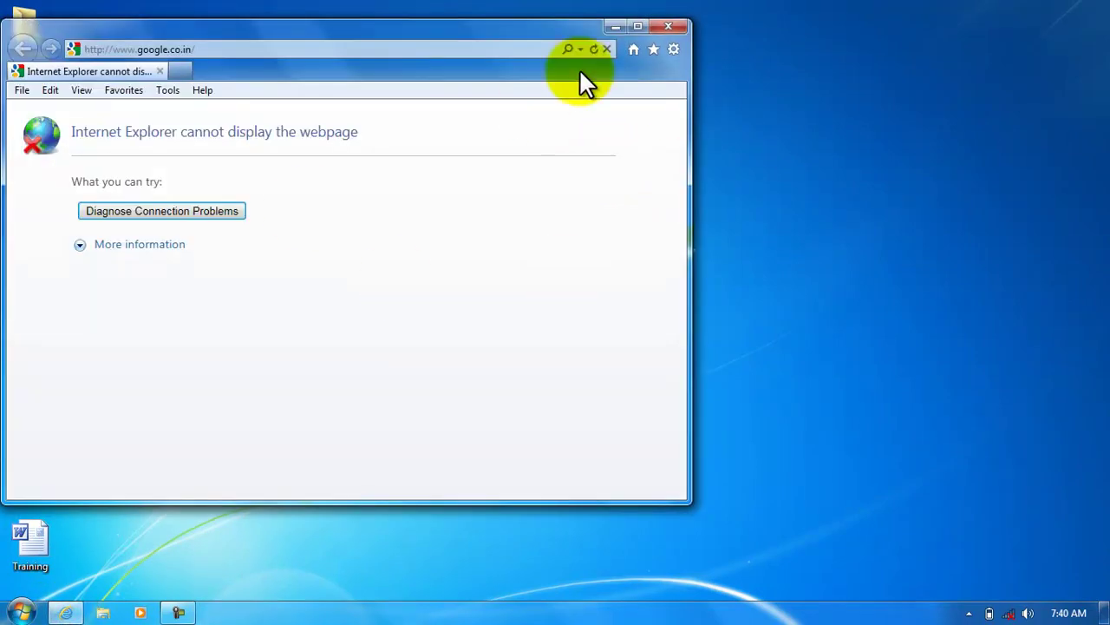
left_click(678, 24)
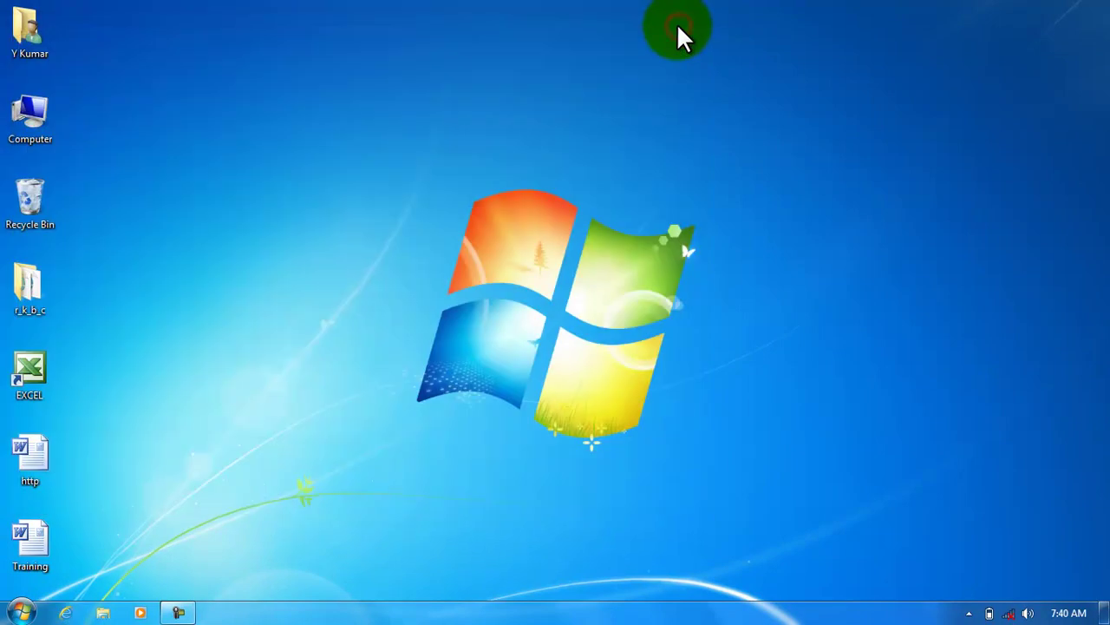
left_click(19, 609)
left_click(233, 524)
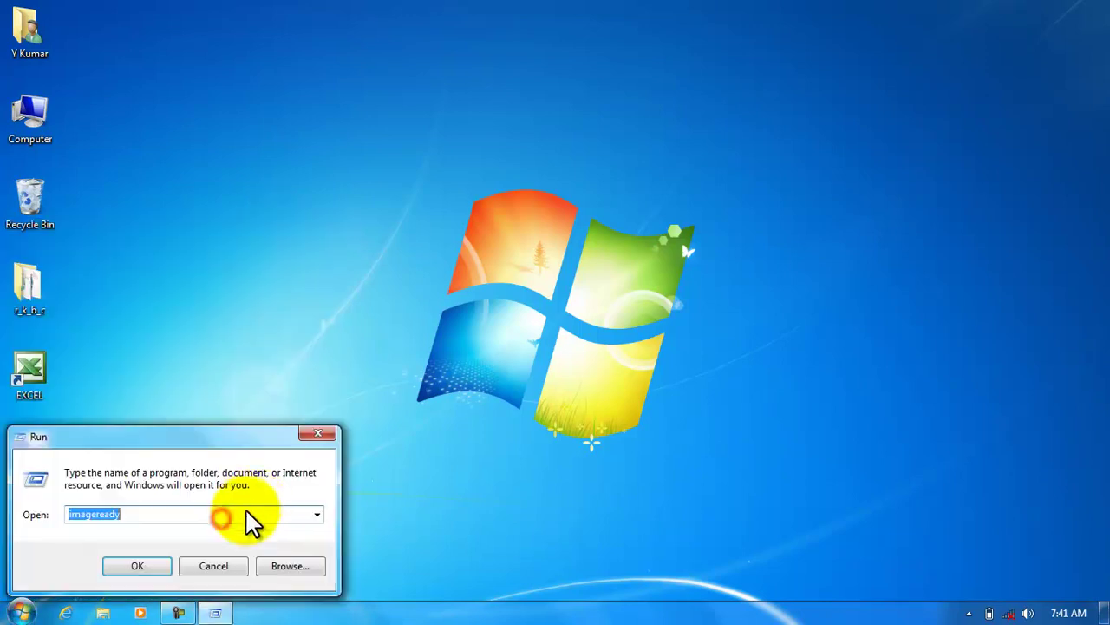
type("i")
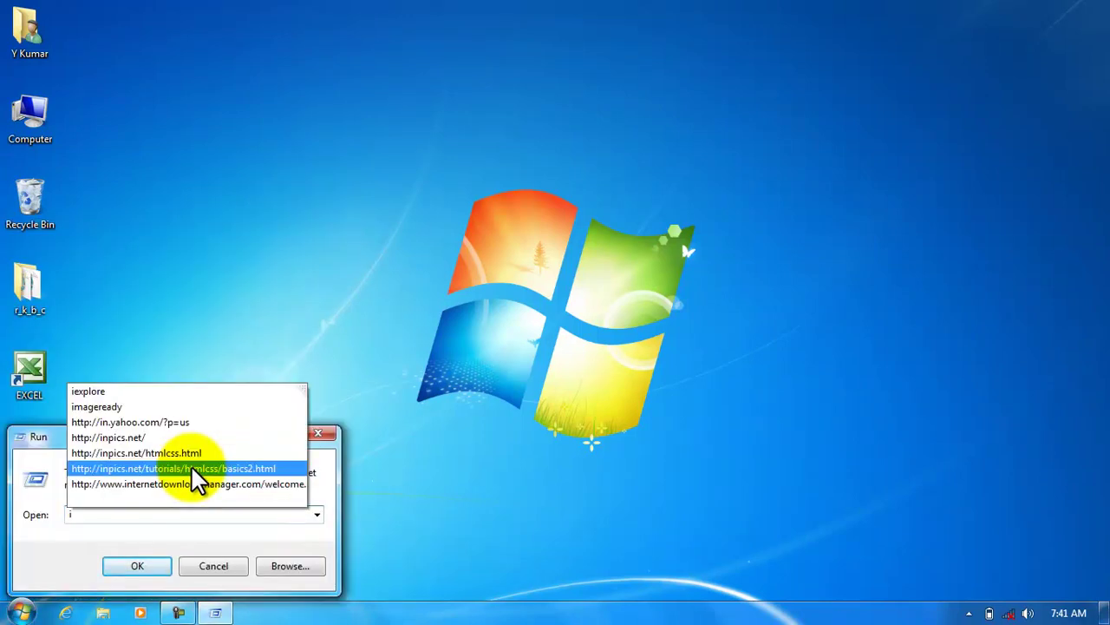
type("exploe")
key("BackSpace")
type("re")
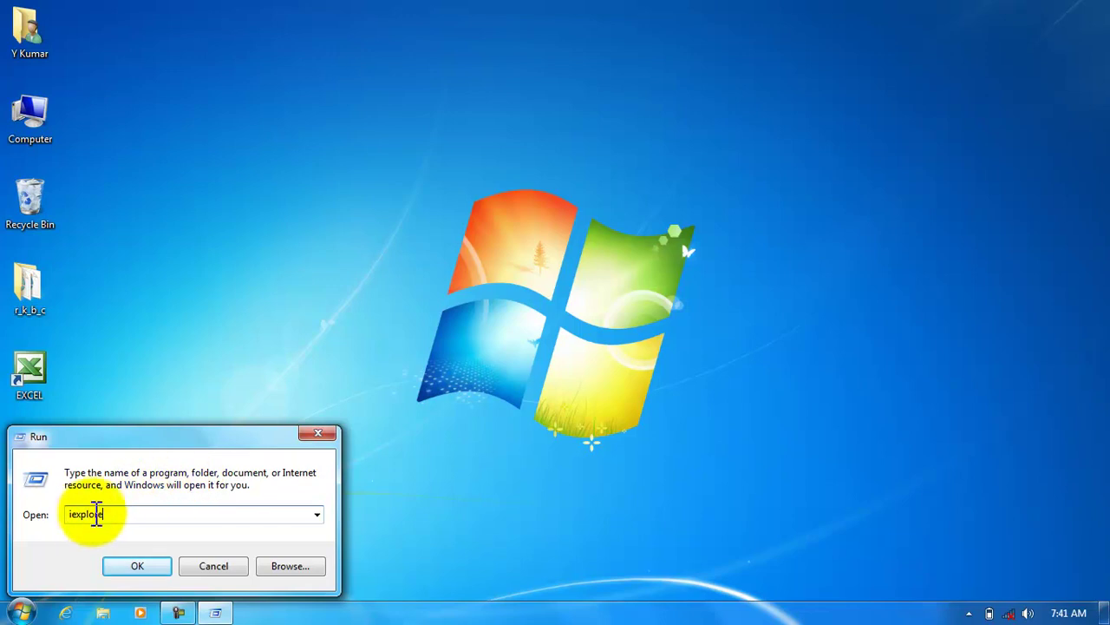
left_click(137, 566)
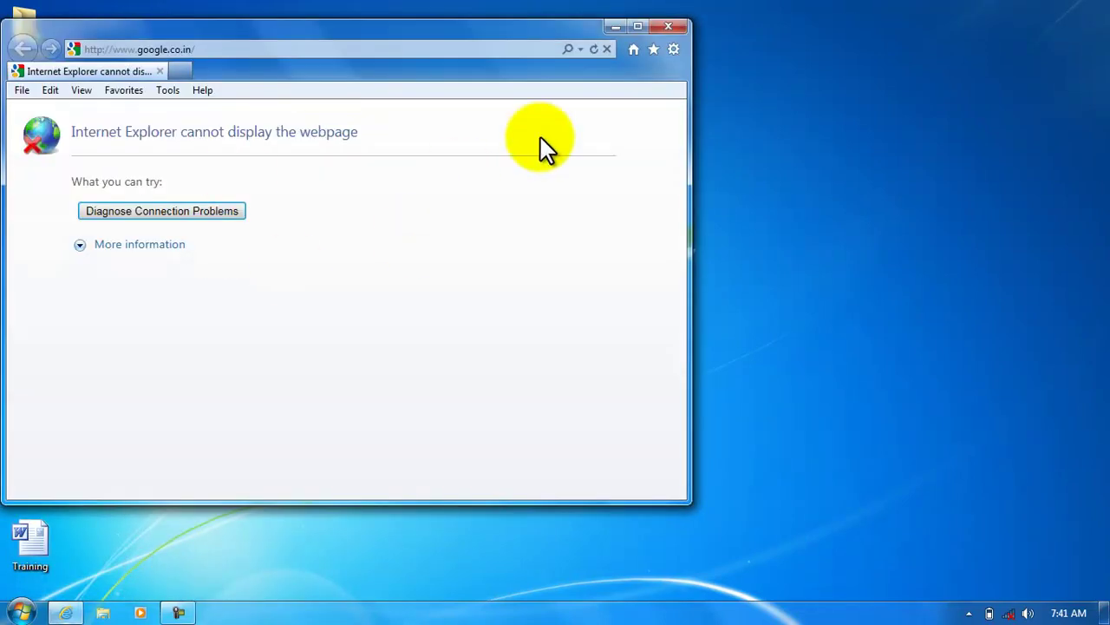
left_click(670, 25)
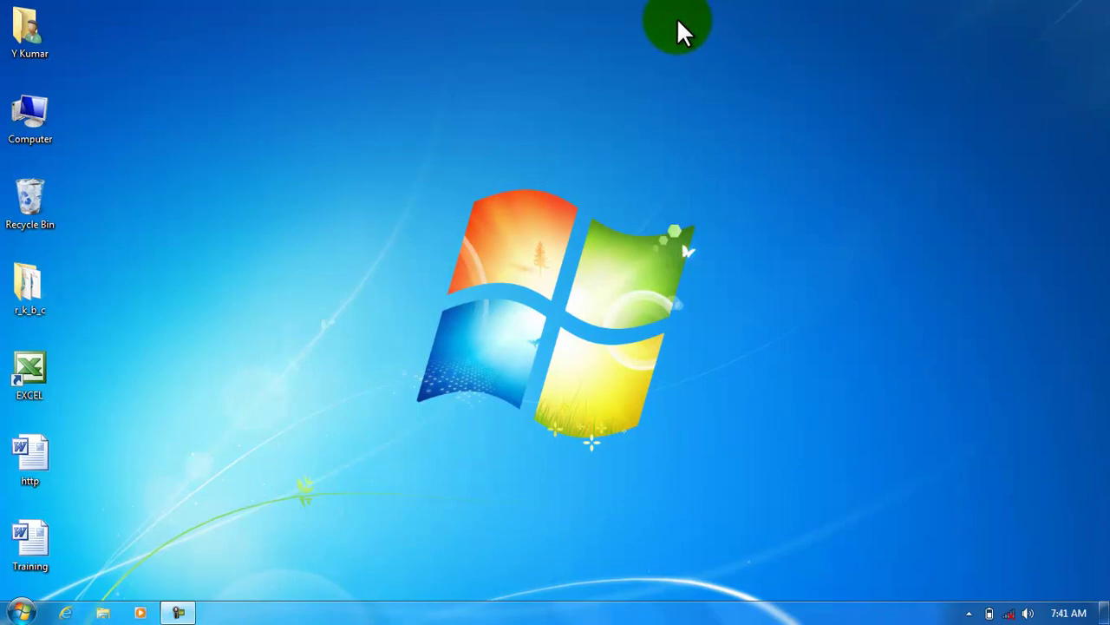
Browse from Computer to the folder C:\Program Files (x86)\Corel\Corel Graphics 12\Programs
double_click(29, 121)
double_click(325, 124)
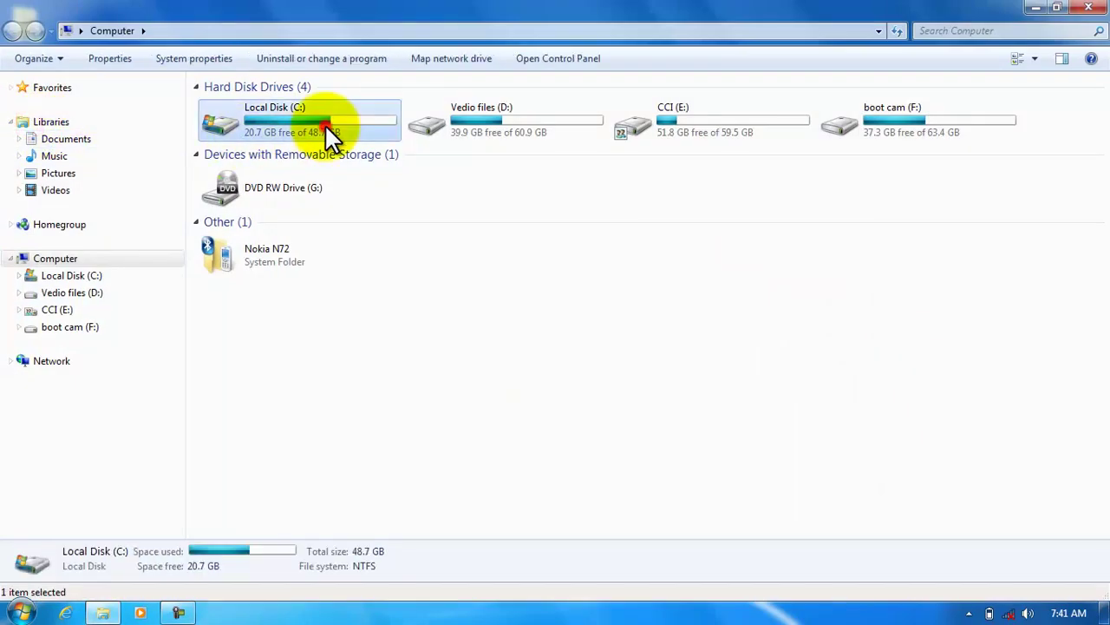
double_click(269, 225)
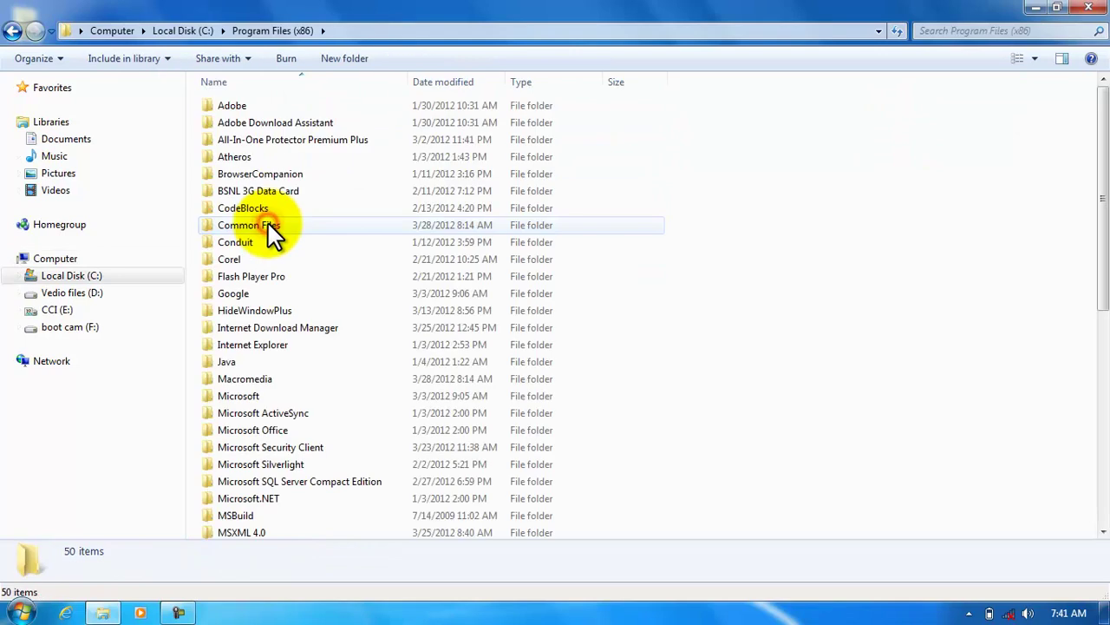
left_click(231, 260)
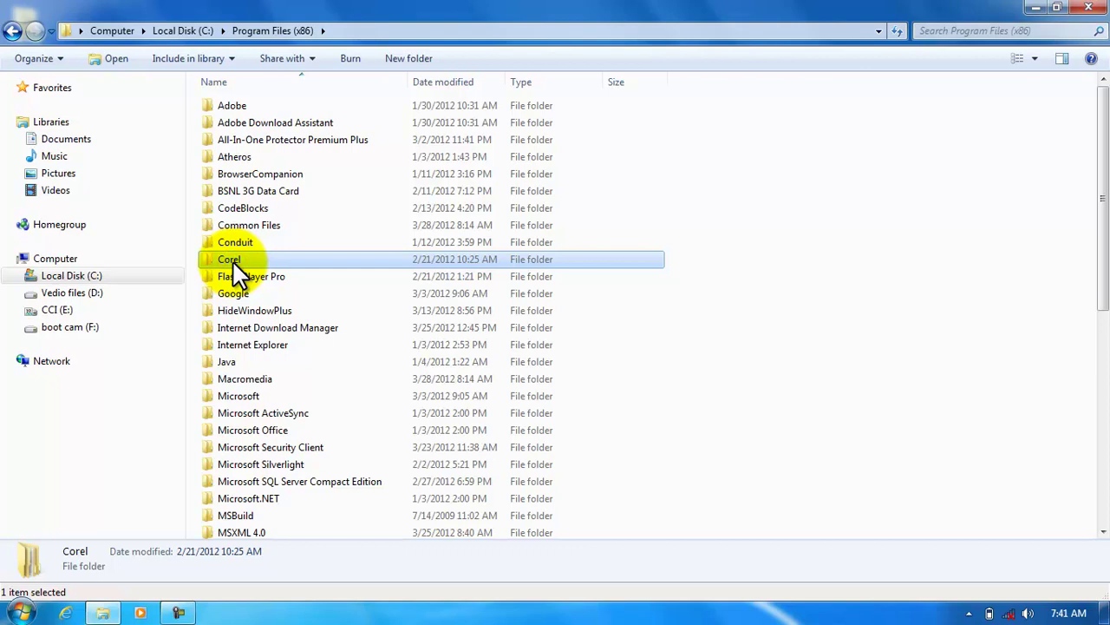
double_click(232, 258)
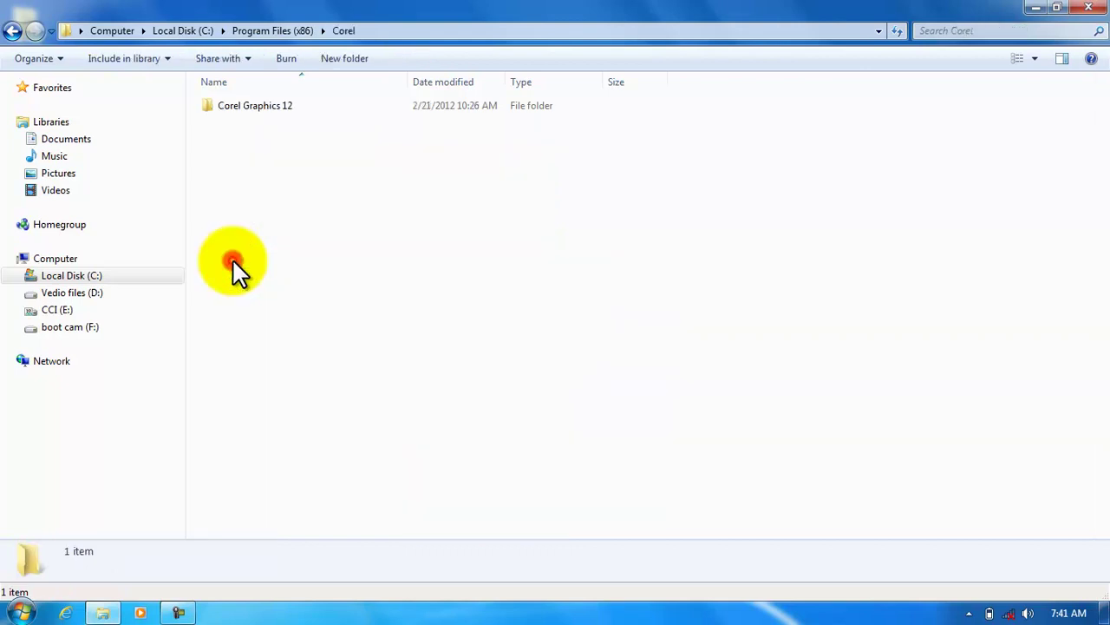
left_click(272, 105)
double_click(273, 107)
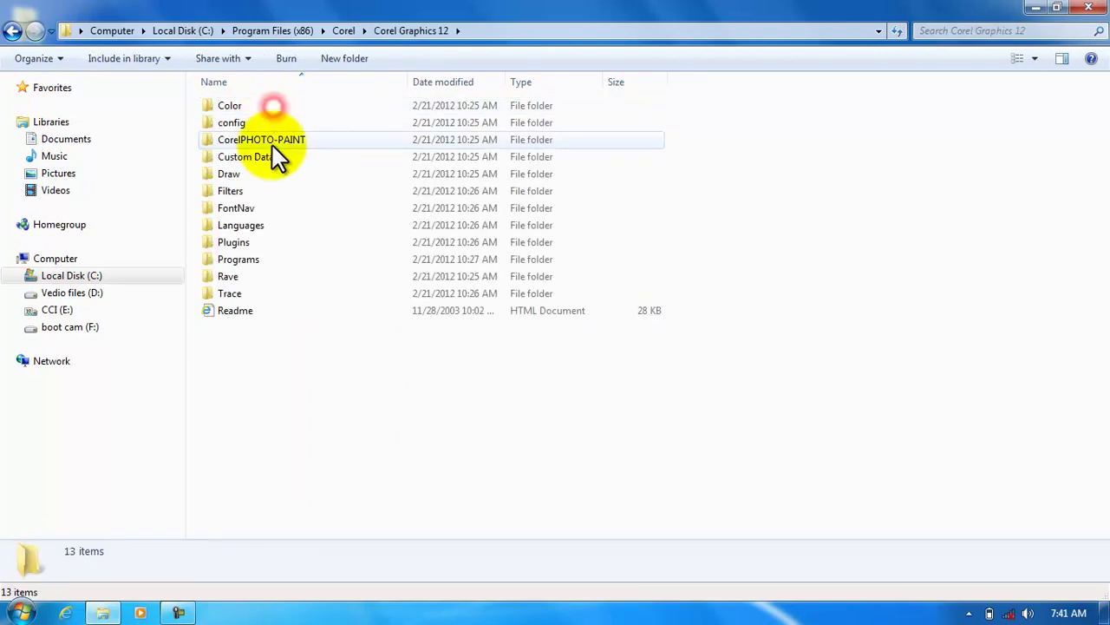
left_click(246, 260)
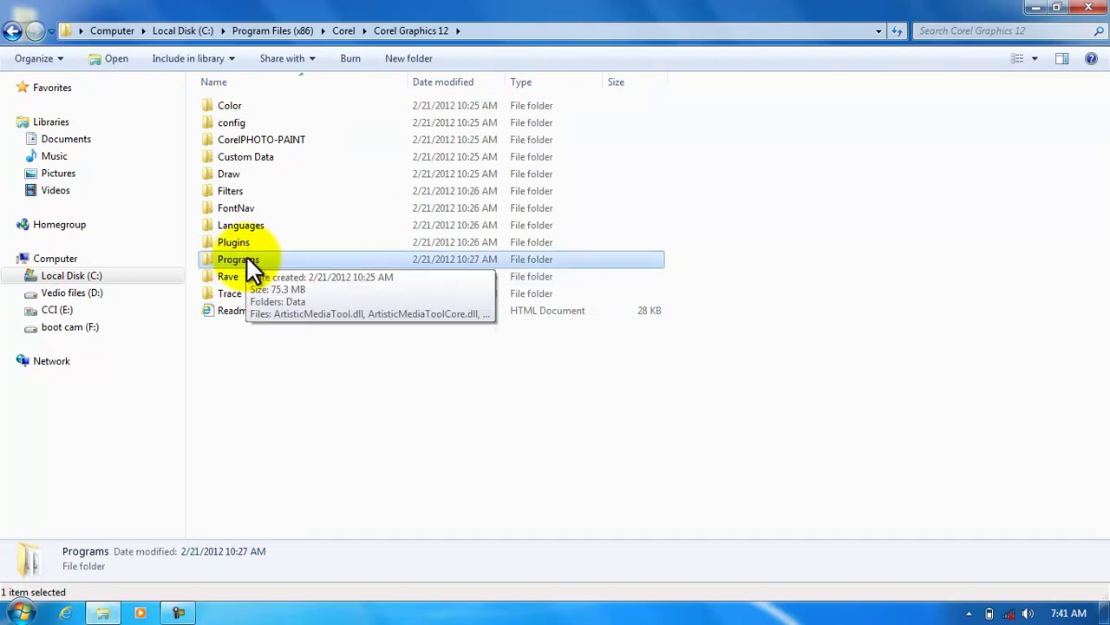
double_click(246, 259)
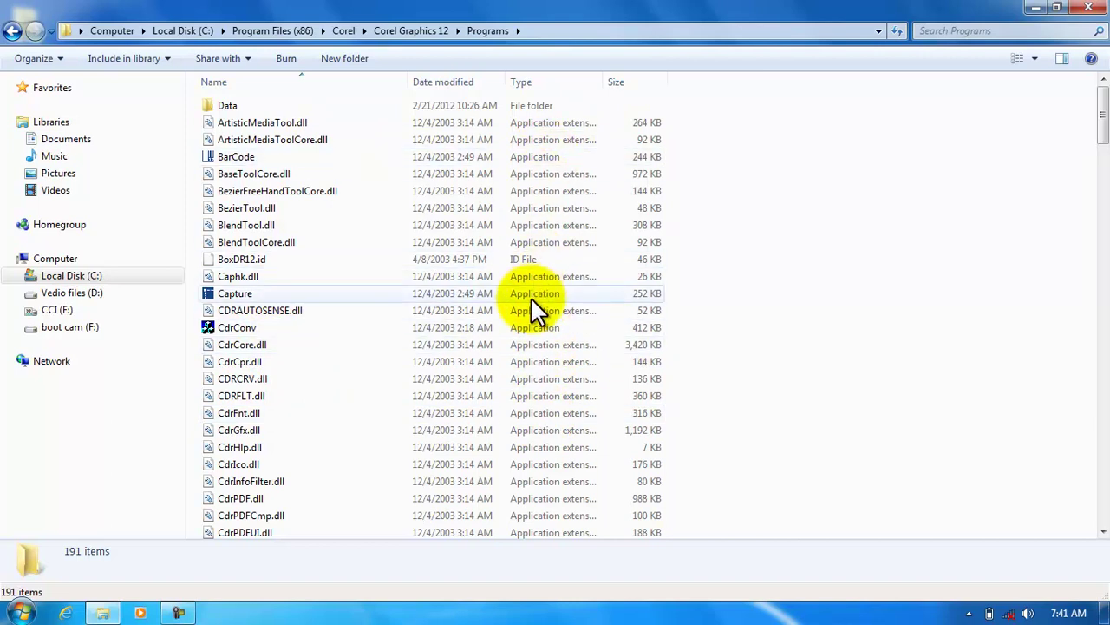
Locate and select the CorelDRW application file in the Programs folder to check its file name and type
left_click_drag(1103, 126, 1100, 201)
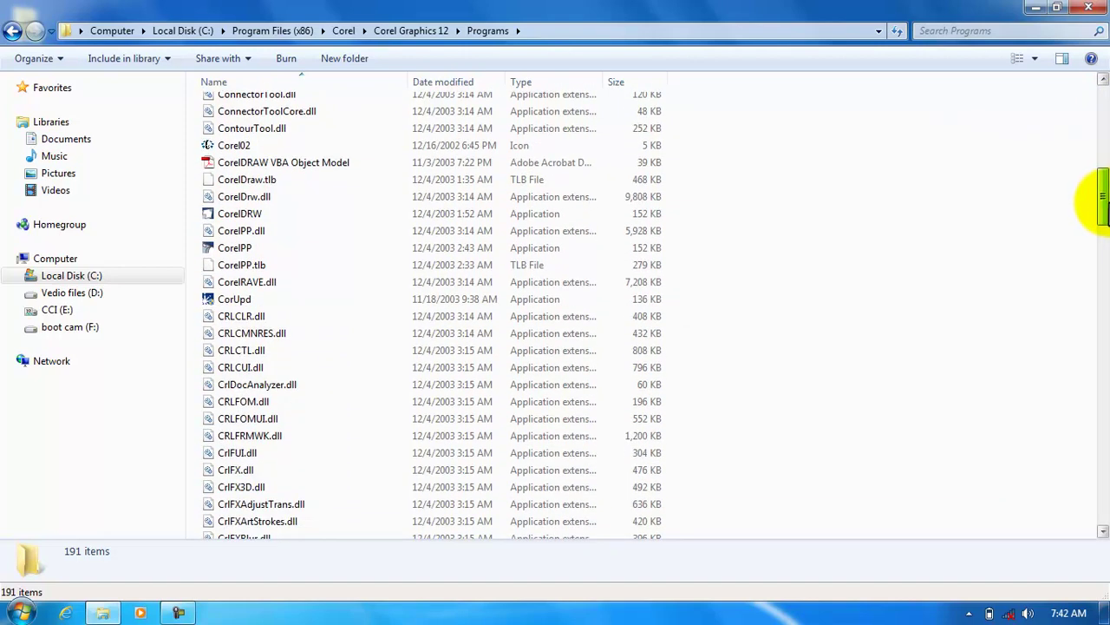
left_click(227, 217)
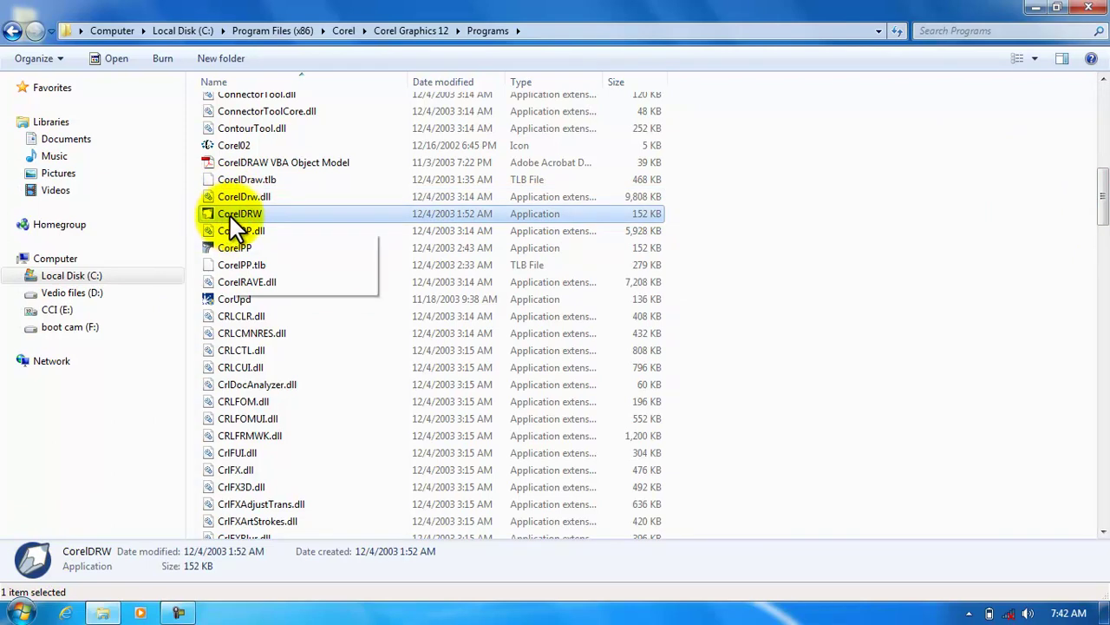
mouse_move(240, 213)
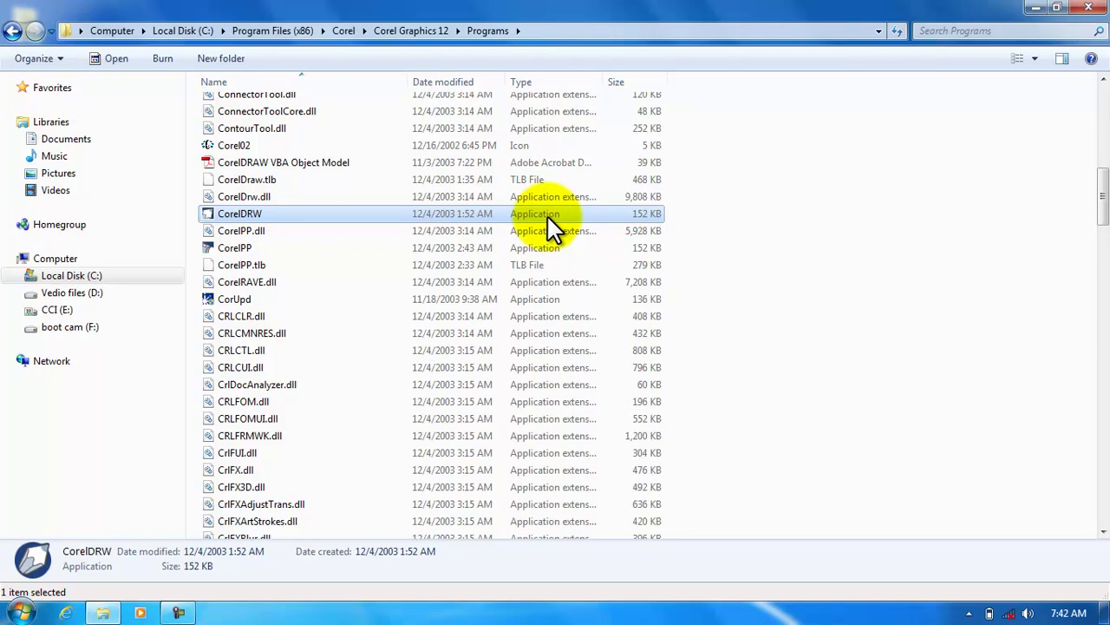
Launch CorelDRAW 12 through the Run dialog with the command coreldrw
left_click(24, 614)
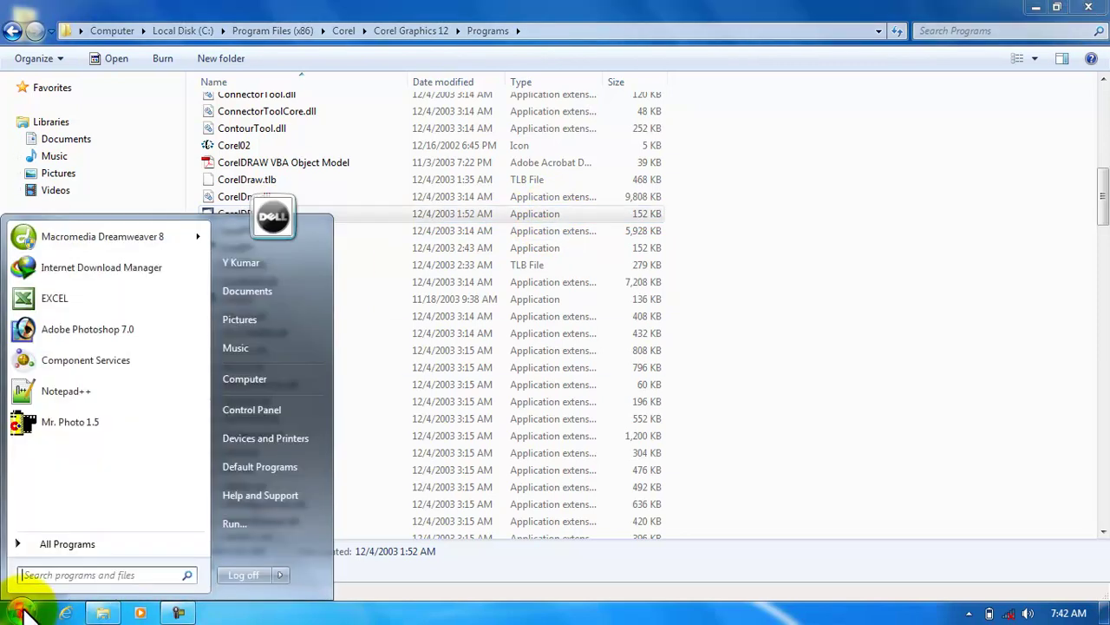
left_click(250, 524)
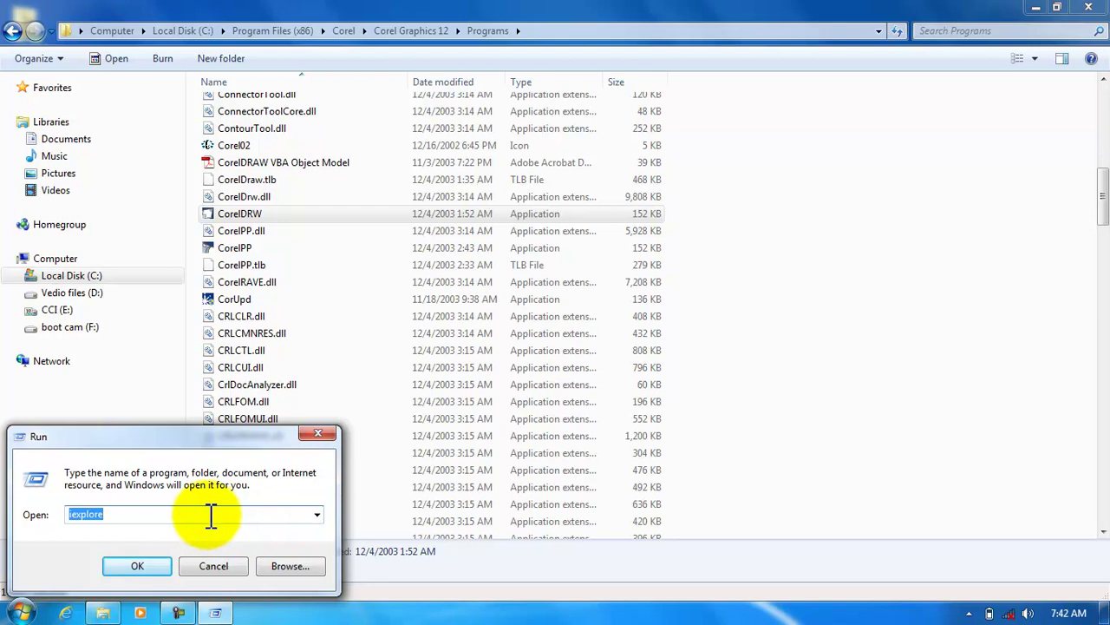
type("coreldrw")
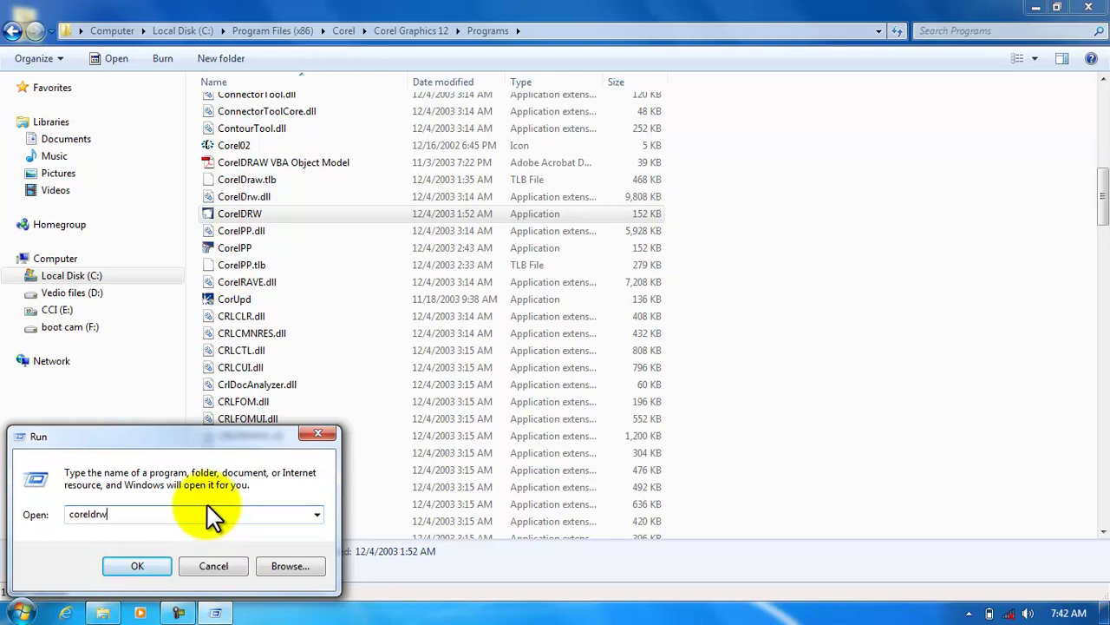
left_click(134, 561)
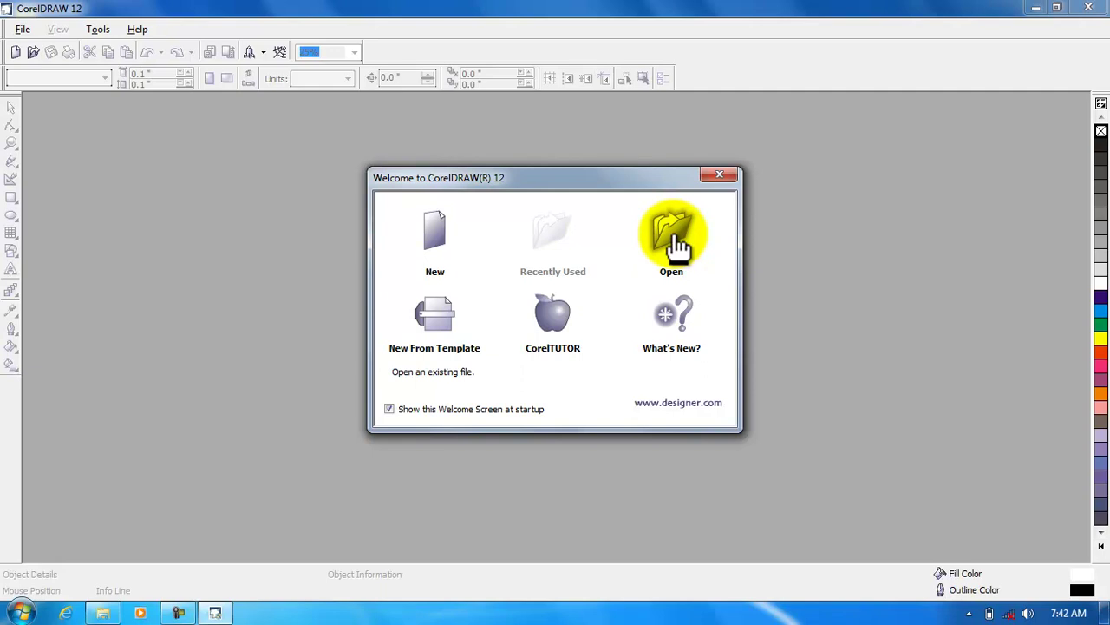
Create a new blank drawing from the CorelDRAW welcome screen, and close the program
left_click(435, 233)
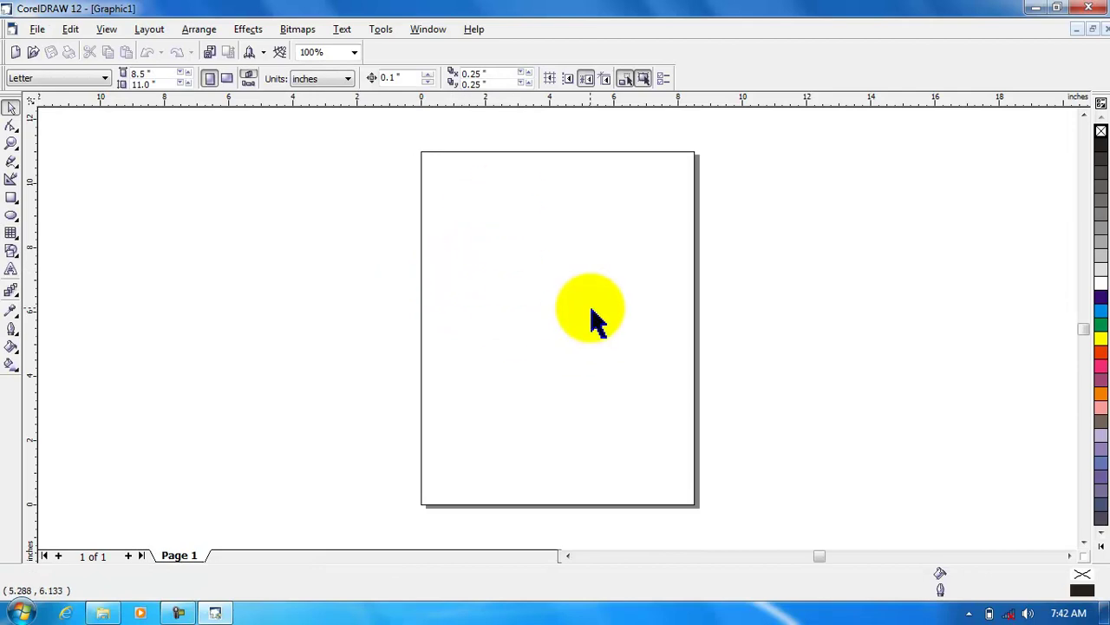
left_click(1089, 8)
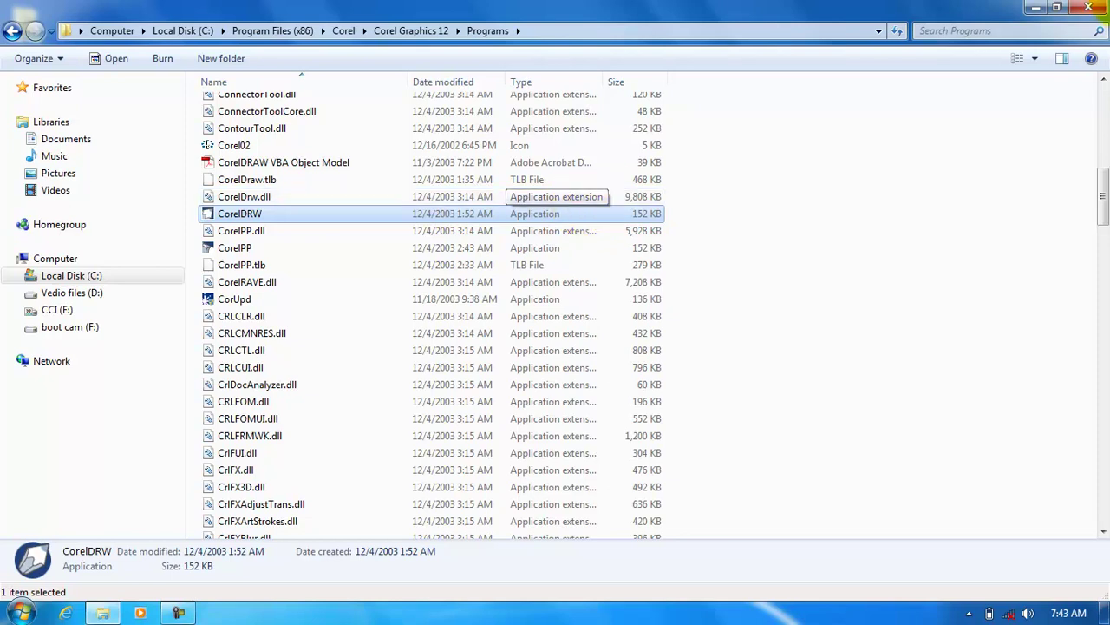
Close the Explorer window showing the Corel Programs folder, and refresh the desktop
left_click(1089, 8)
right_click(670, 82)
left_click(709, 124)
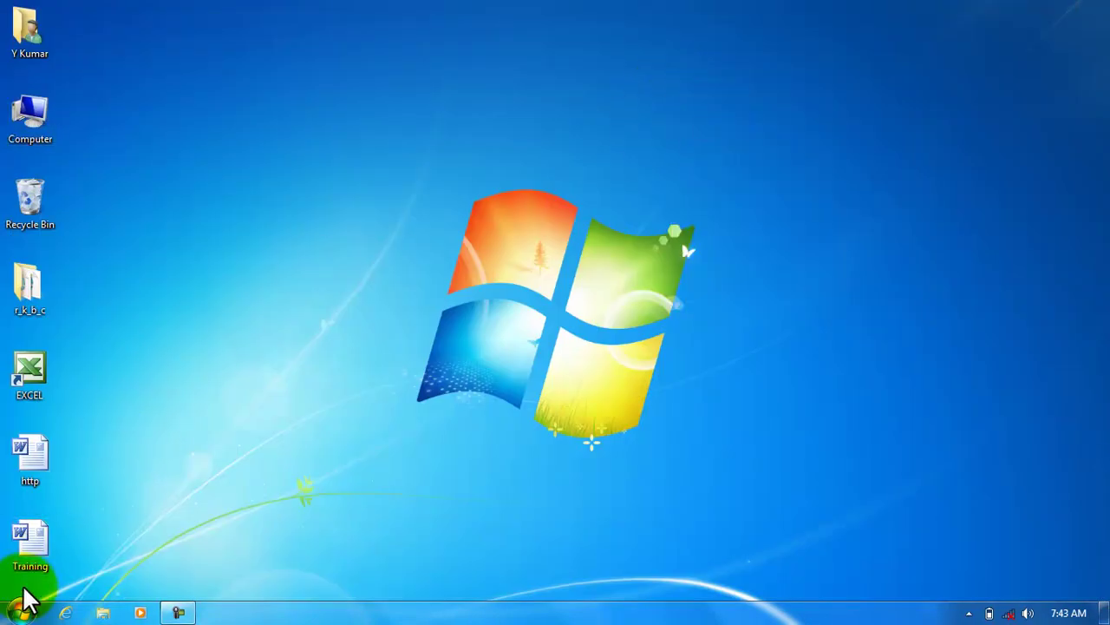
Launch Paint through the Run dialog with the command mspaint
left_click(20, 607)
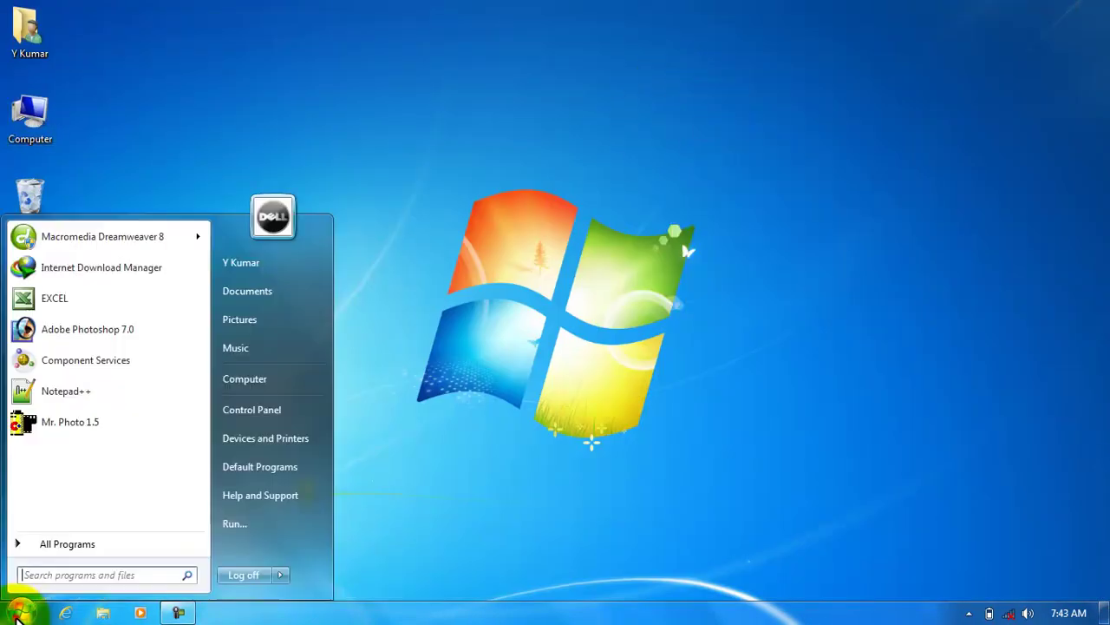
left_click(234, 524)
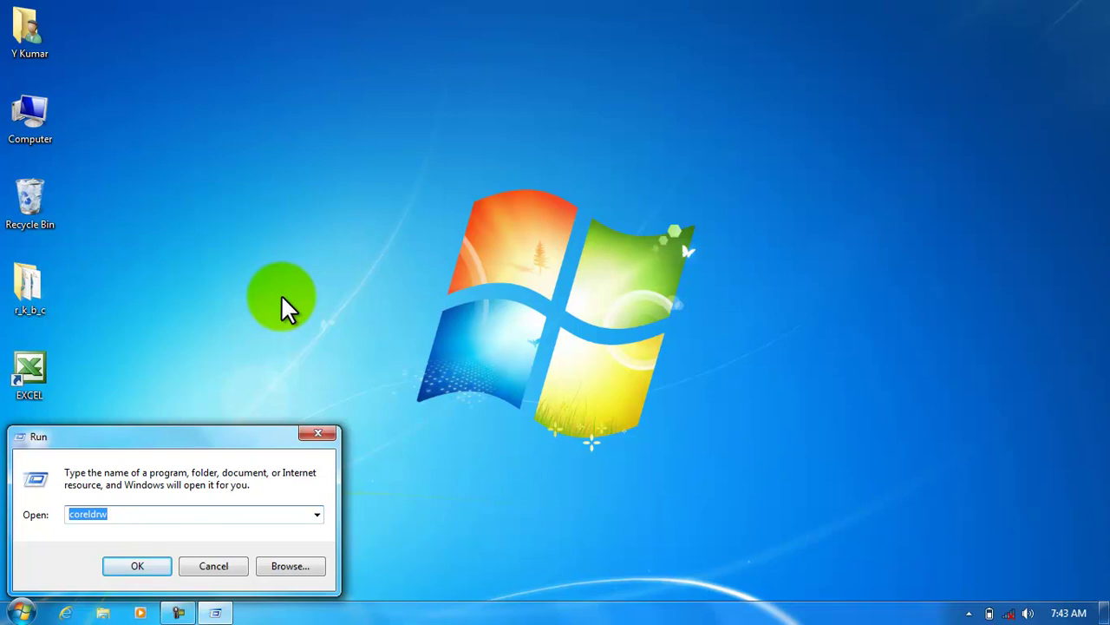
type("ms")
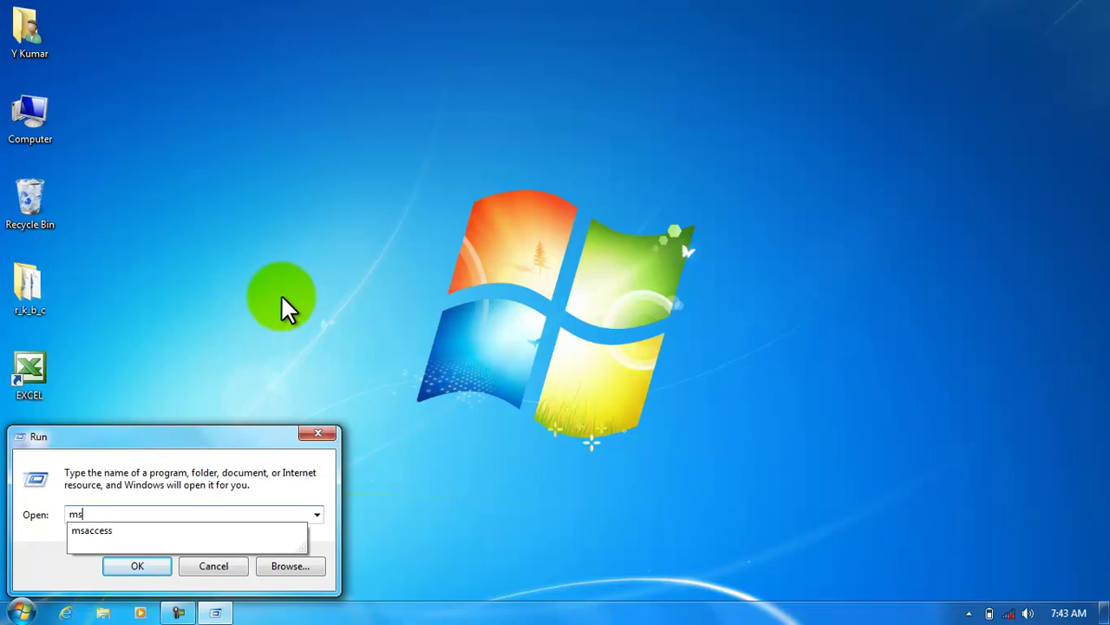
type("paint")
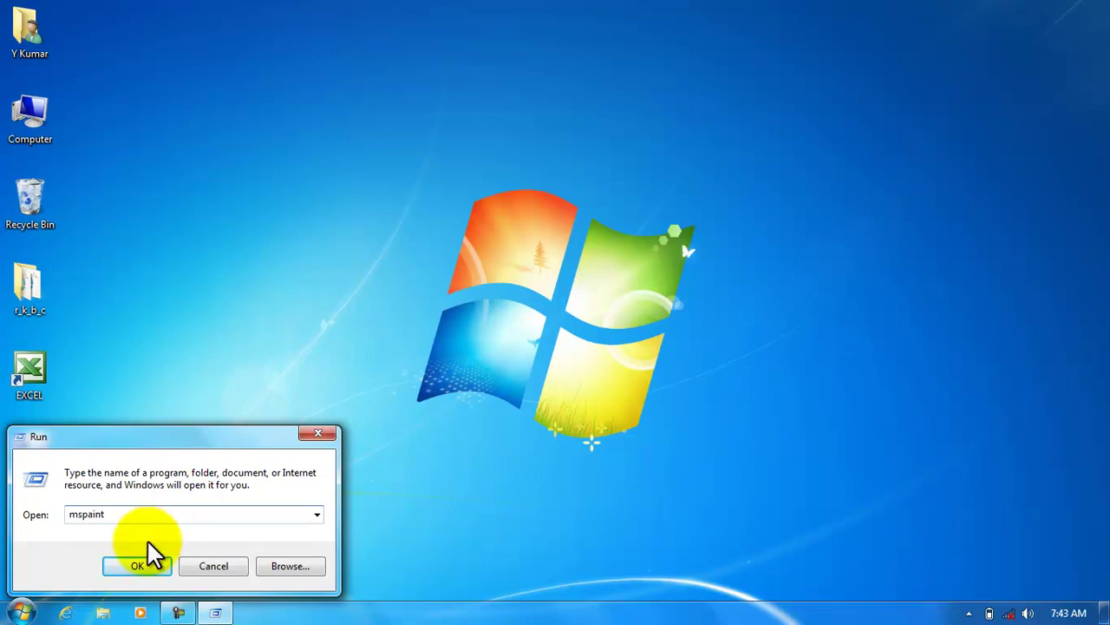
left_click(139, 566)
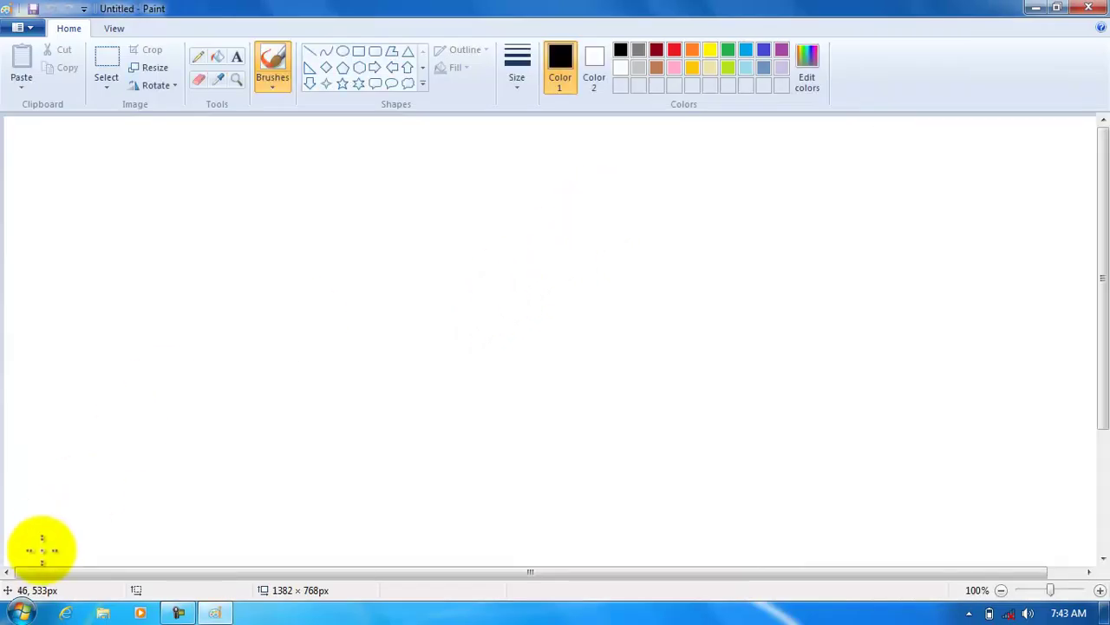
Launch Calculator through the Run dialog with the command calc, leaving Paint open
left_click(21, 612)
left_click(236, 523)
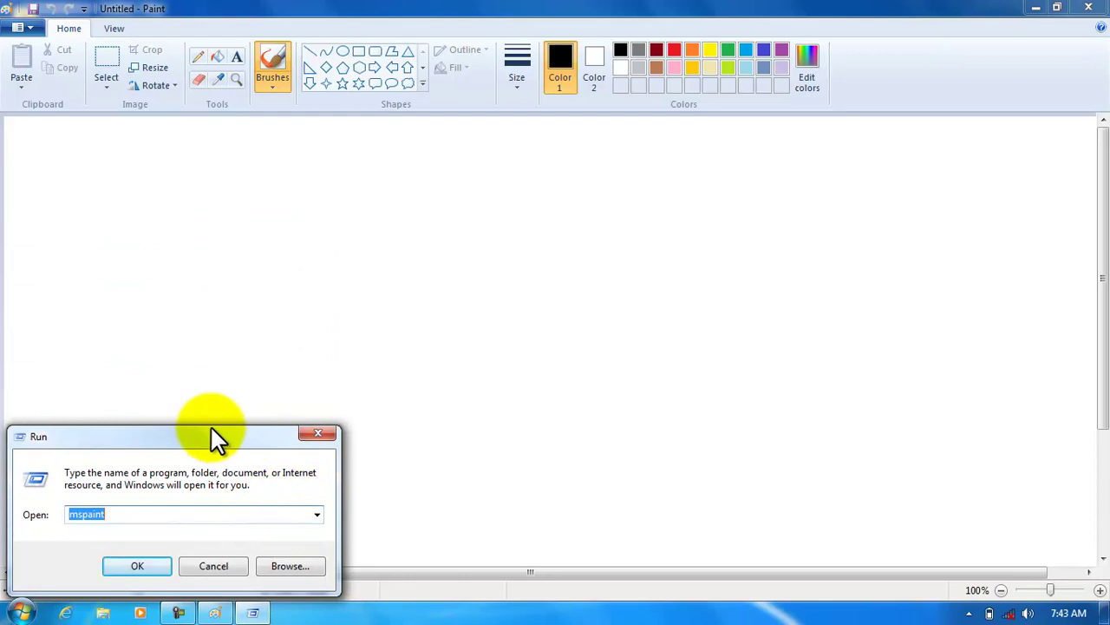
type("calc")
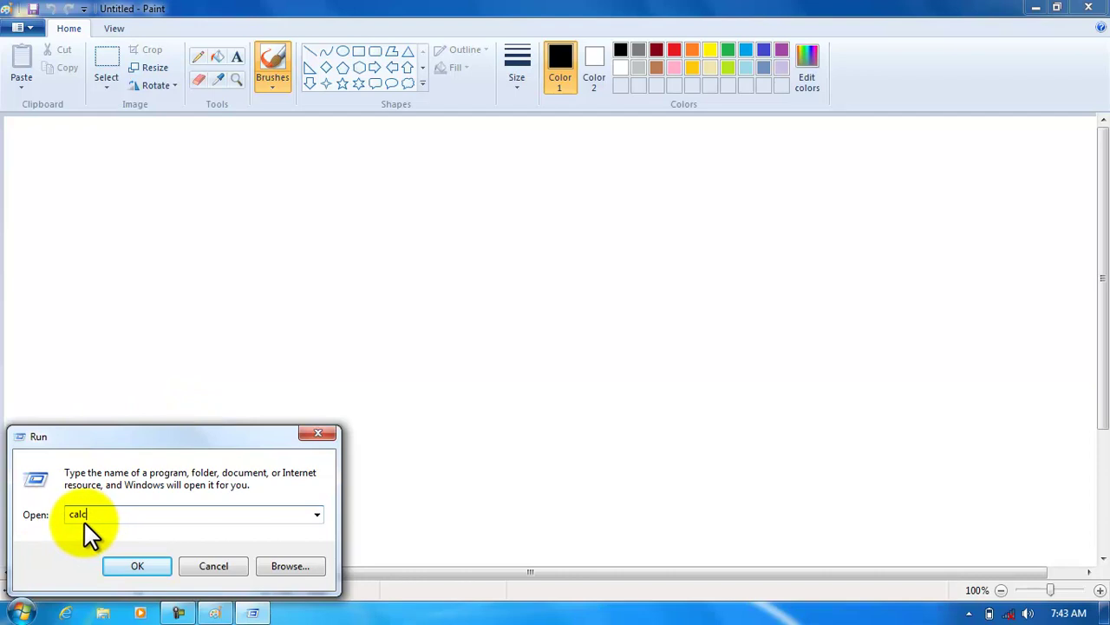
left_click(150, 566)
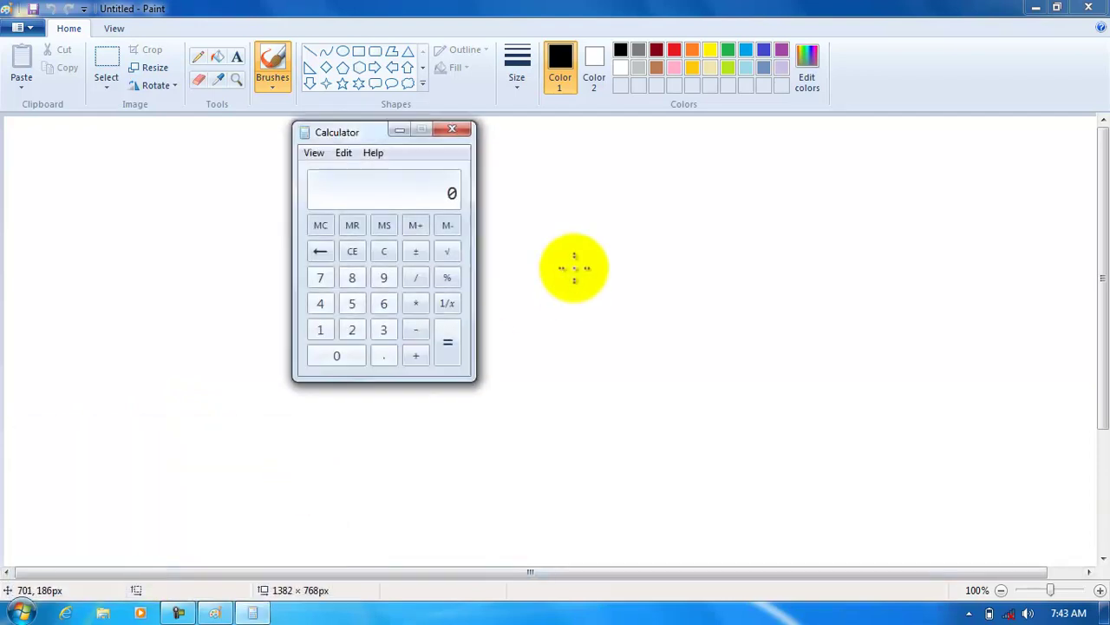
Switch the calculator to Scientific mode and move its window over the middle of the Paint canvas
left_click_drag(356, 129, 572, 136)
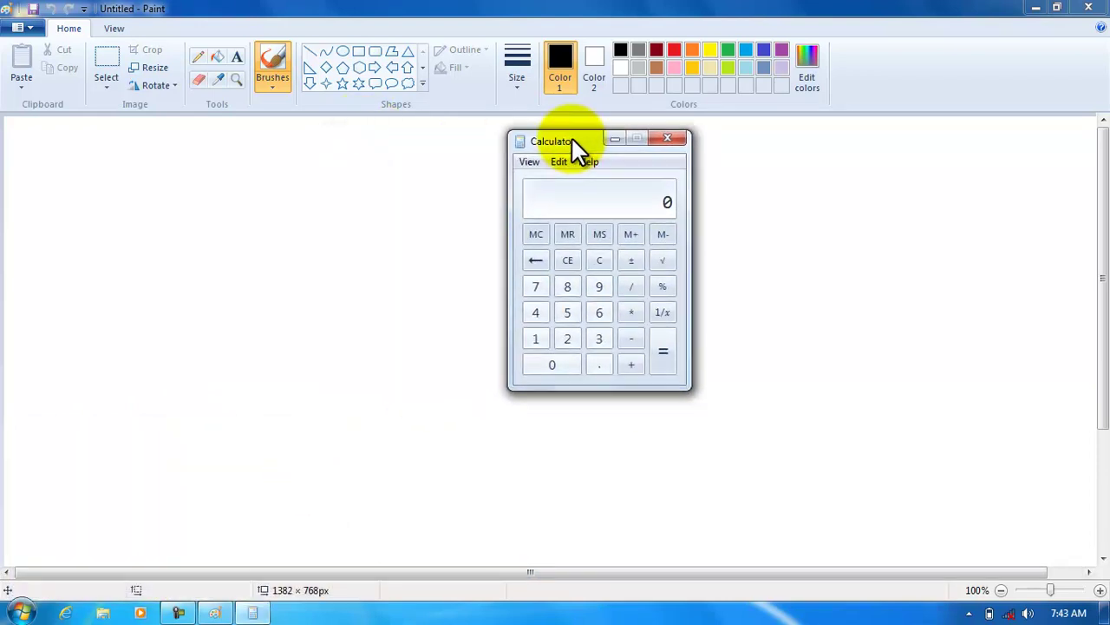
left_click(528, 162)
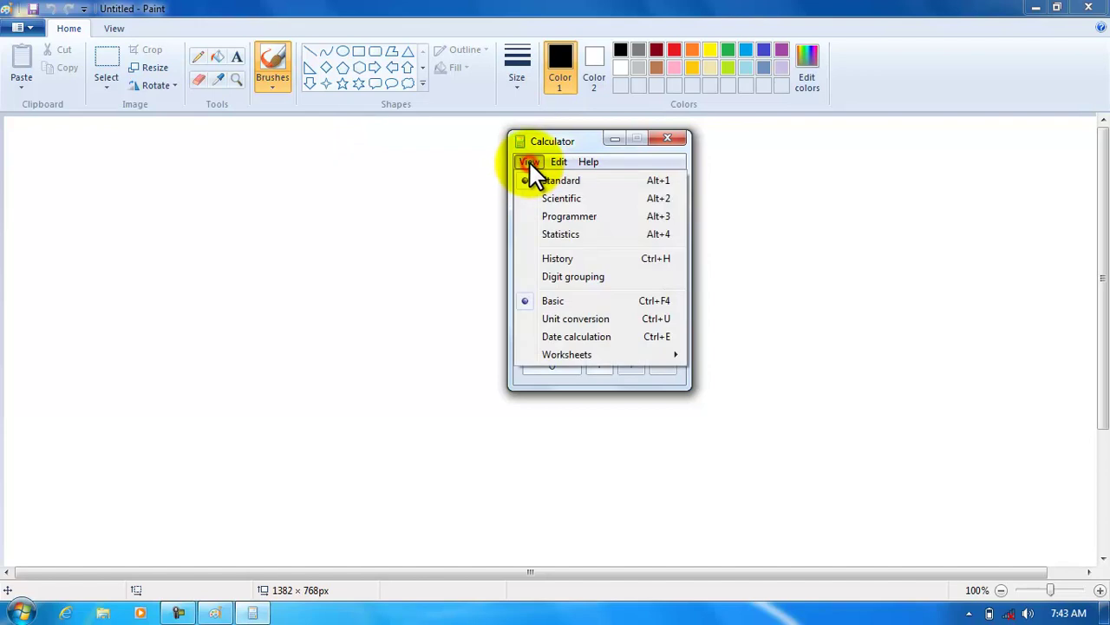
left_click(564, 198)
left_click_drag(665, 142, 605, 182)
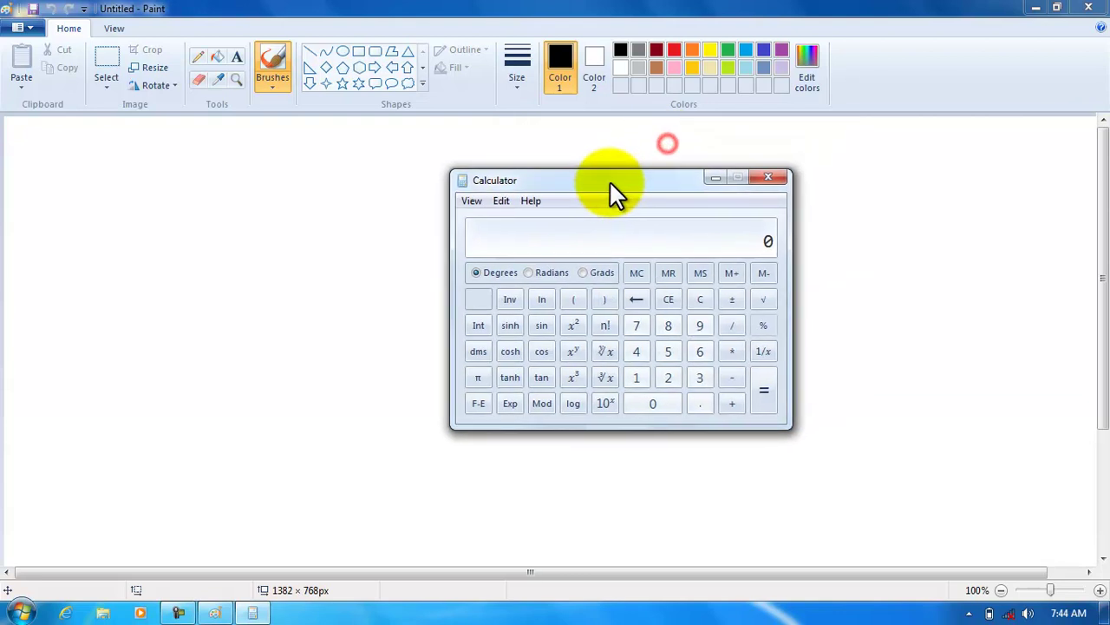
Switch the calculator to Programmer mode, to Statistics mode, and back to Standard mode
left_click(473, 201)
left_click(511, 253)
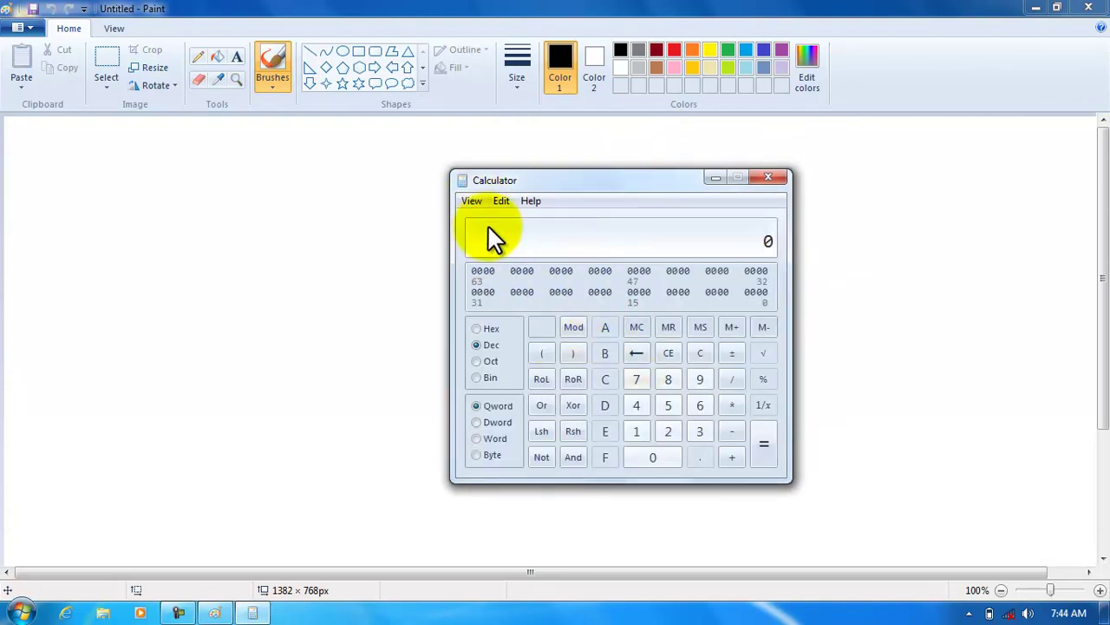
left_click(474, 202)
left_click(503, 269)
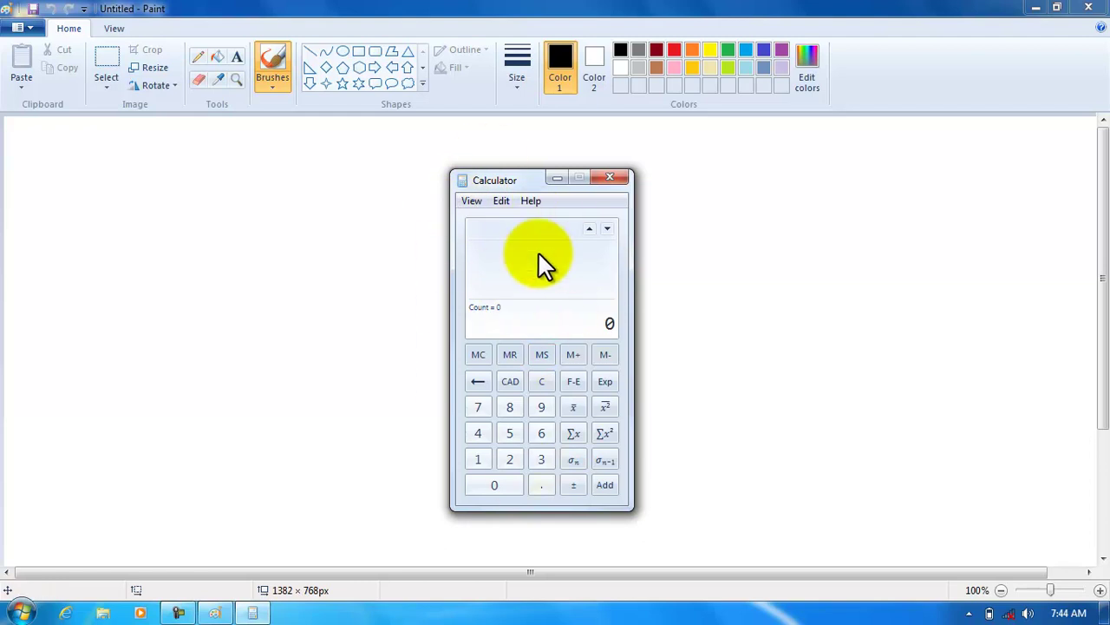
left_click(477, 200)
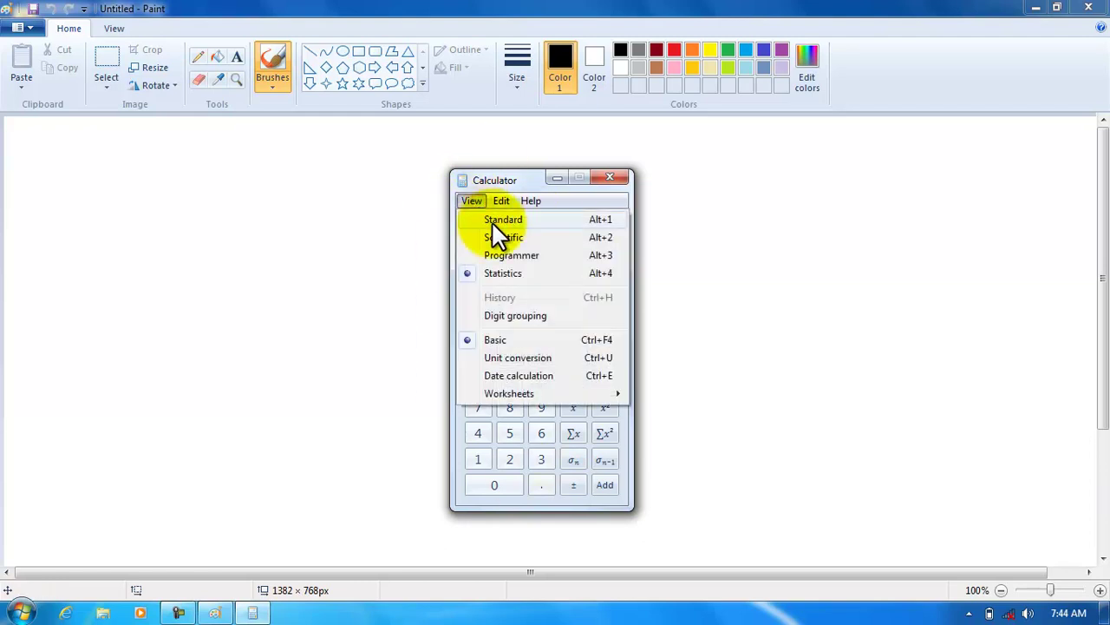
left_click(496, 222)
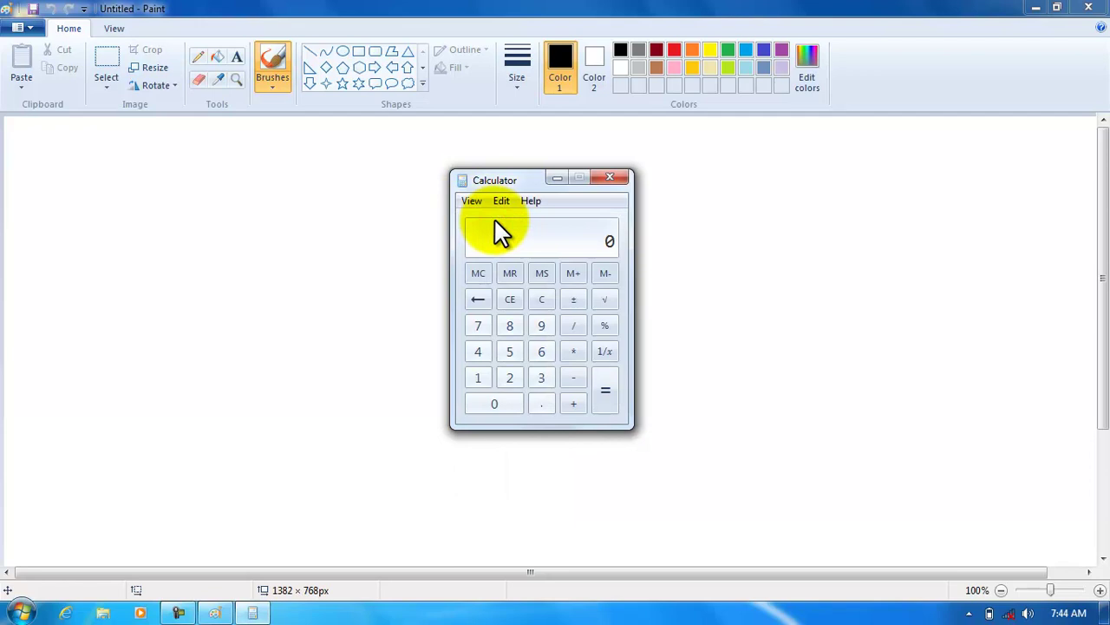
Launch Notepad through the Run dialog with the command notepad, and move its window up over the calculator
left_click(21, 613)
left_click(230, 524)
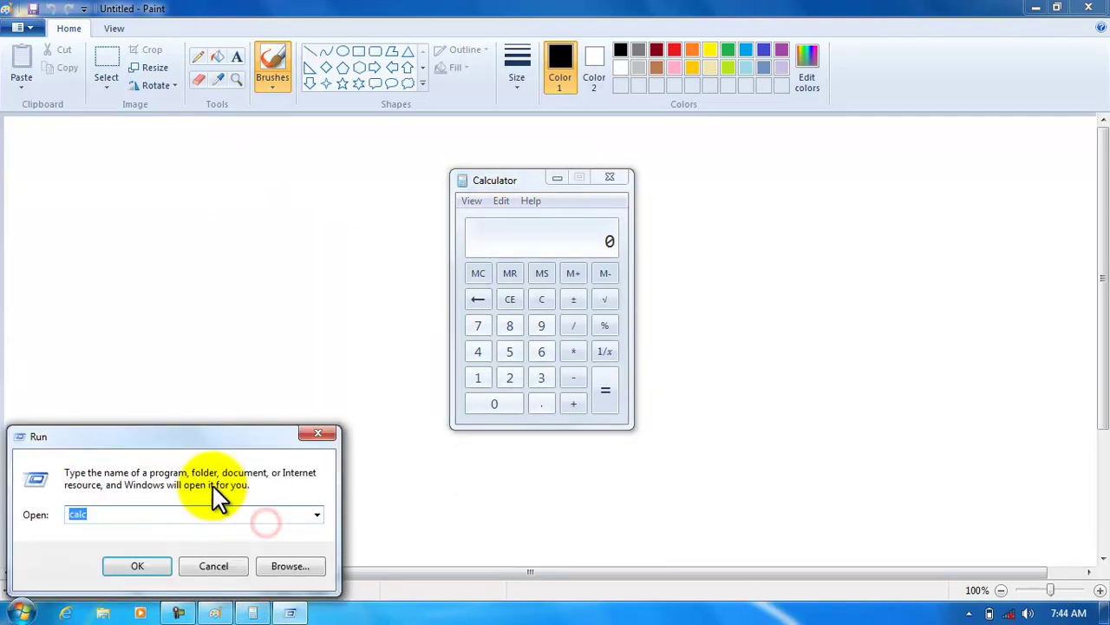
type("note")
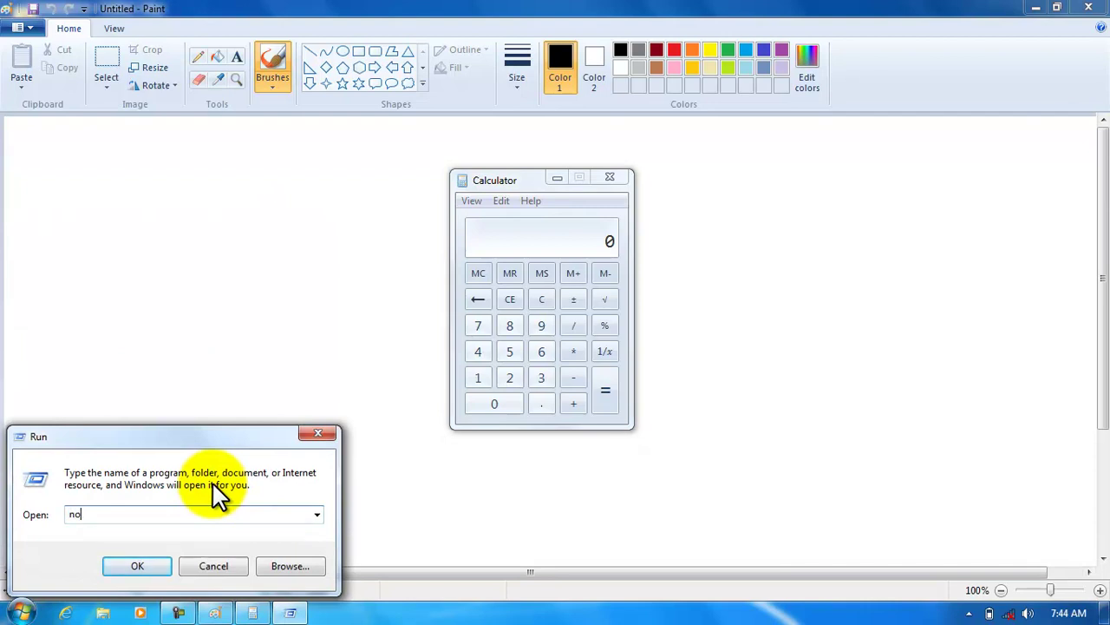
type("ad")
left_click(132, 565)
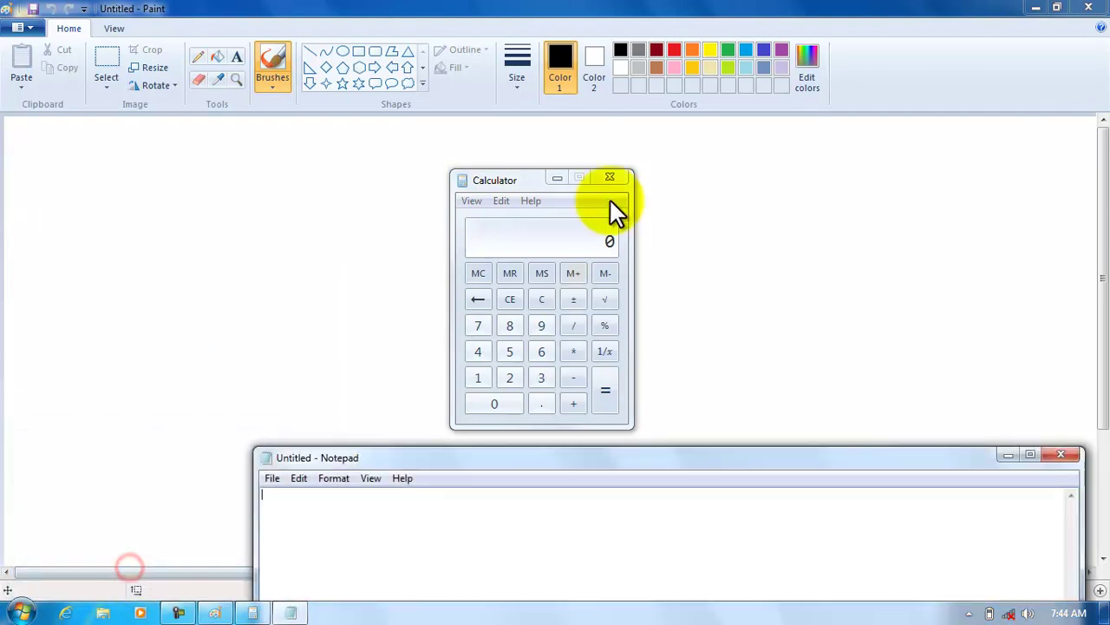
left_click_drag(712, 446, 573, 110)
Launch Notepad++ through the Run dialog with the command notepad++
left_click(18, 611)
left_click(248, 522)
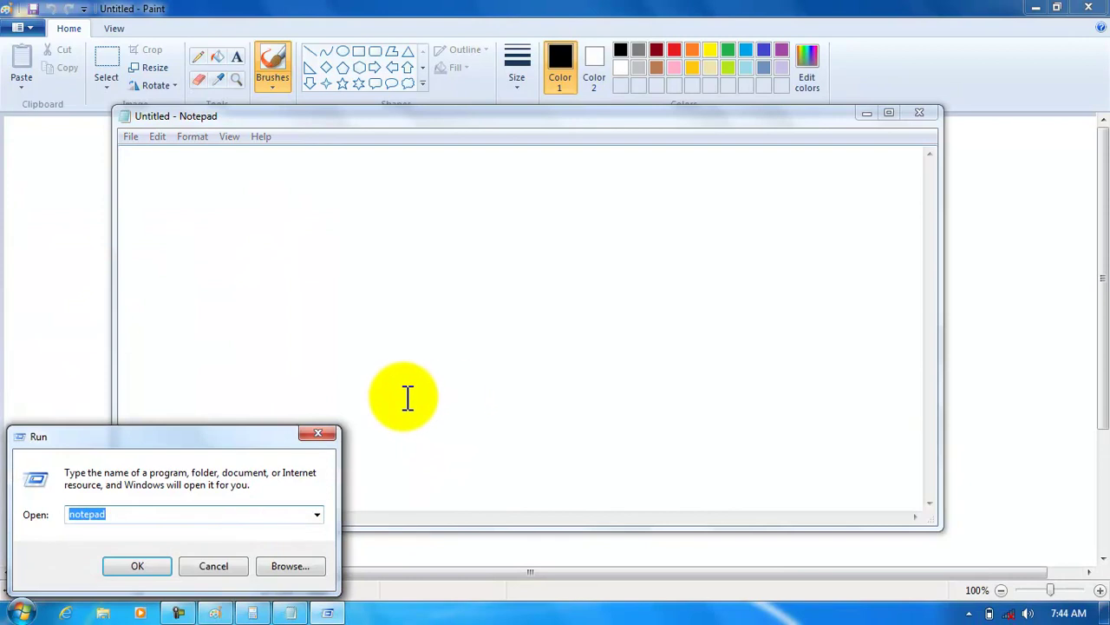
left_click(154, 514)
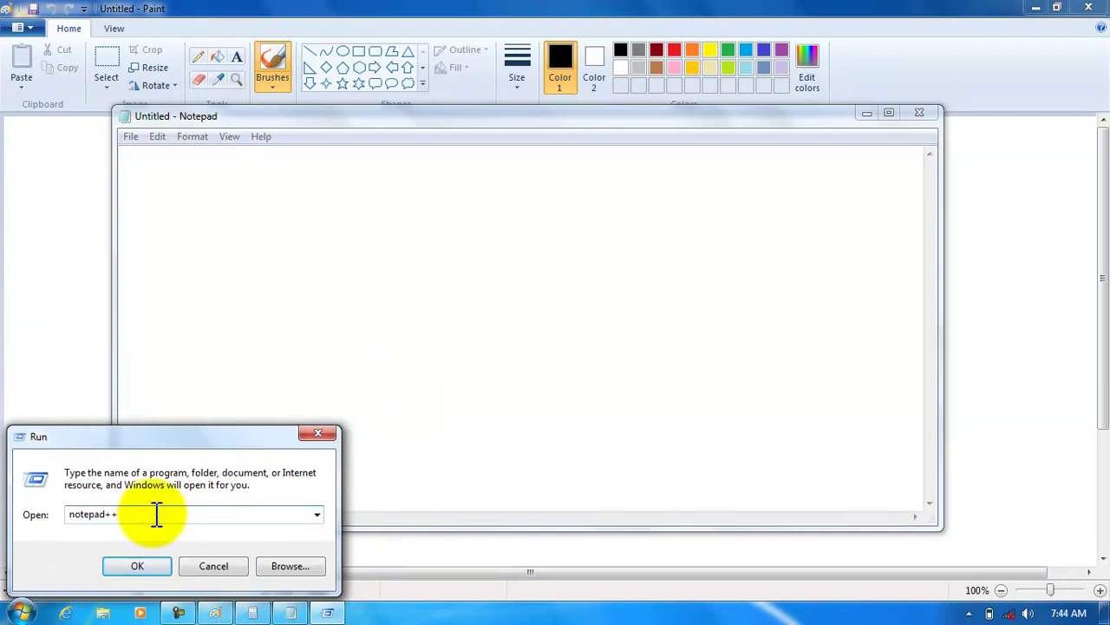
left_click(139, 565)
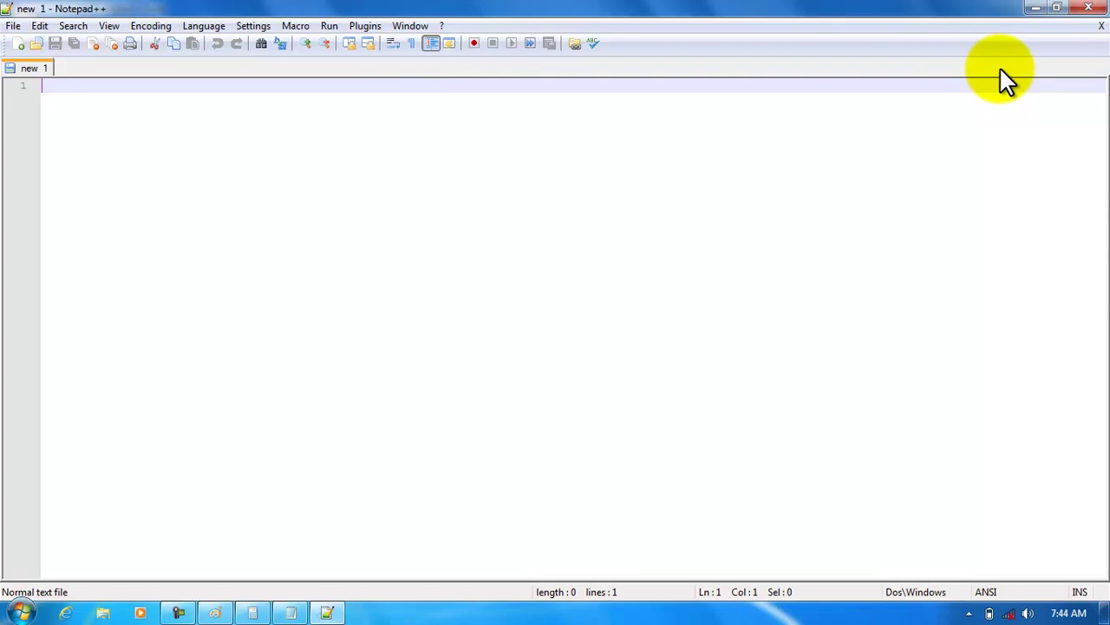
Close the Notepad++, Notepad, Calculator and Paint windows to return to the desktop
left_click(1088, 7)
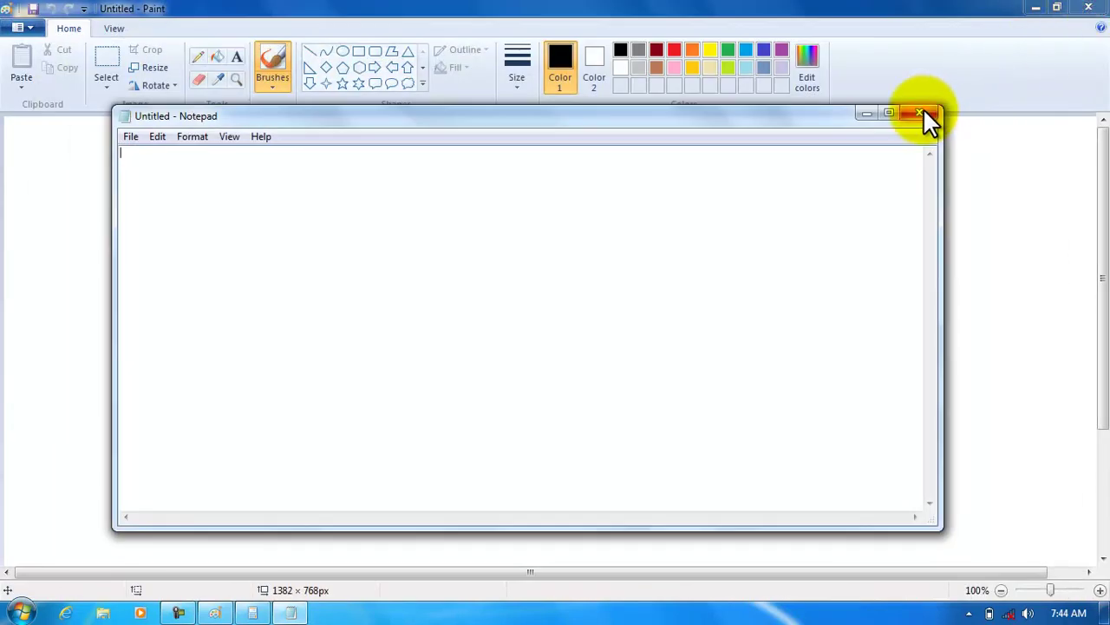
left_click(923, 112)
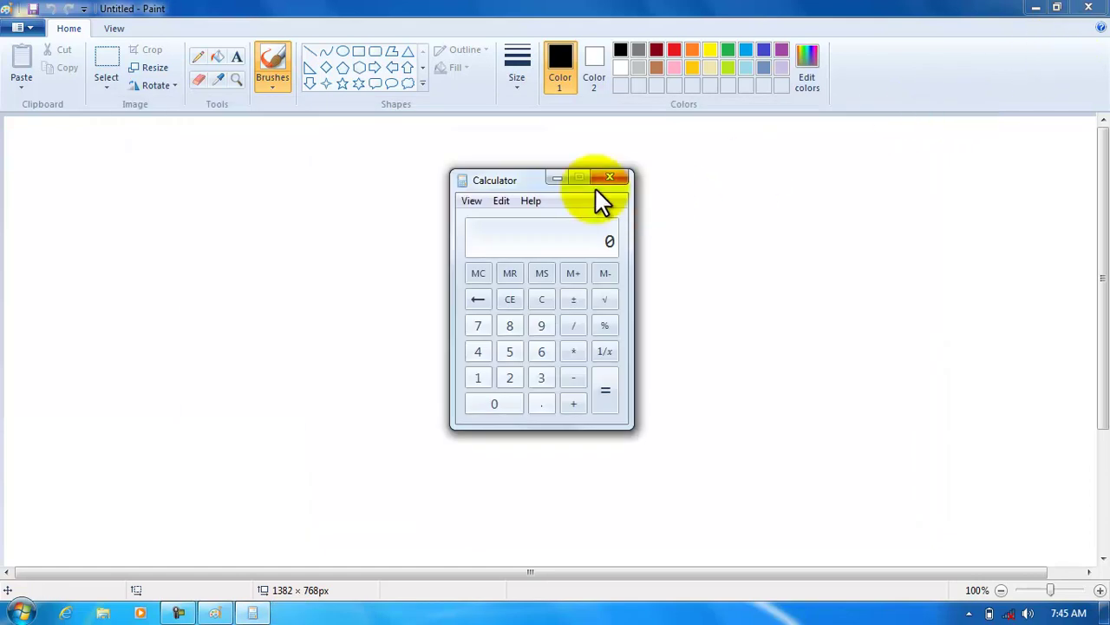
left_click(617, 178)
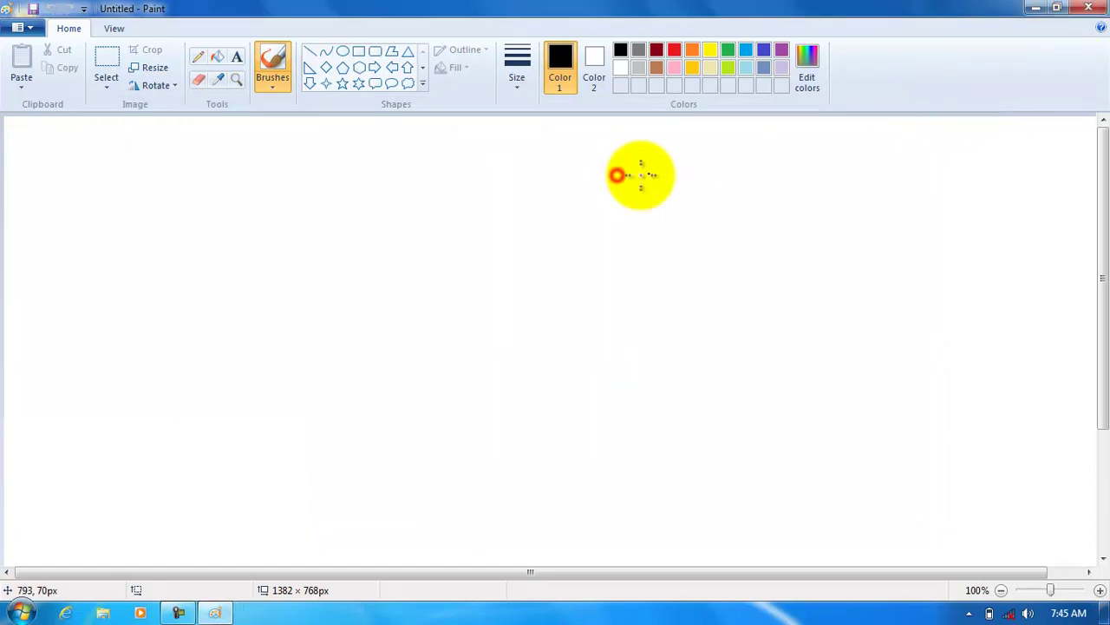
left_click(1089, 11)
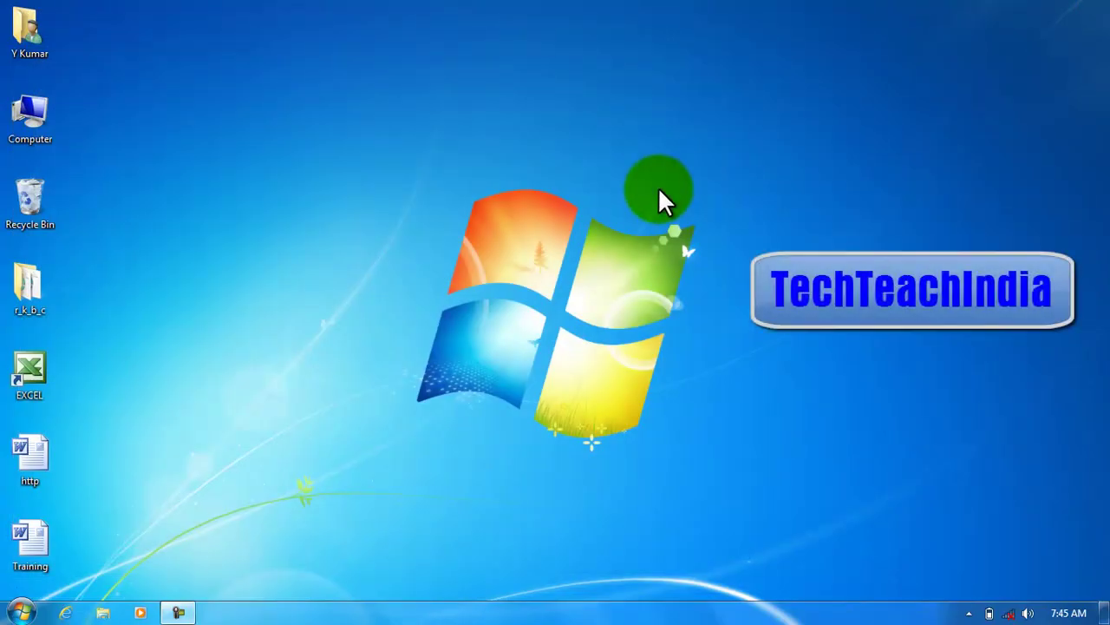